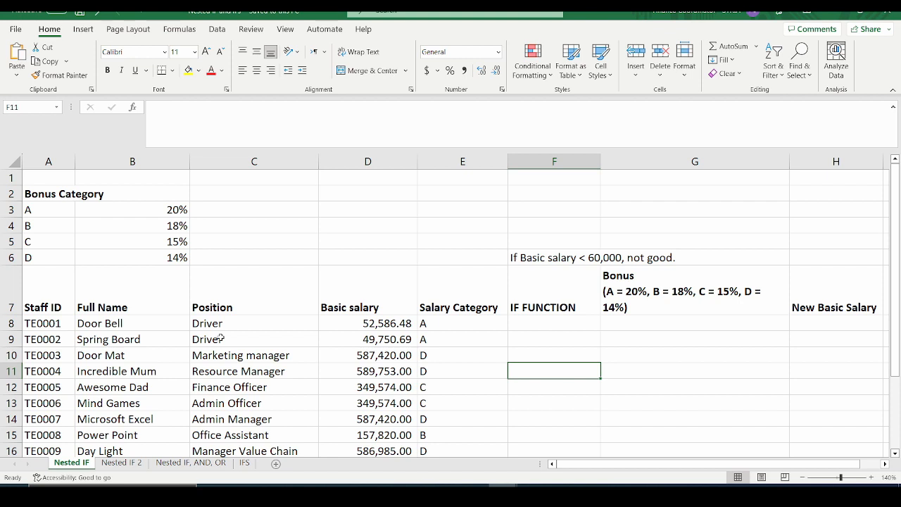
- Examine the Bonus Category rates for A to D, the staff list and the criterion above the IF FUNCTION column
left_click(54, 209)
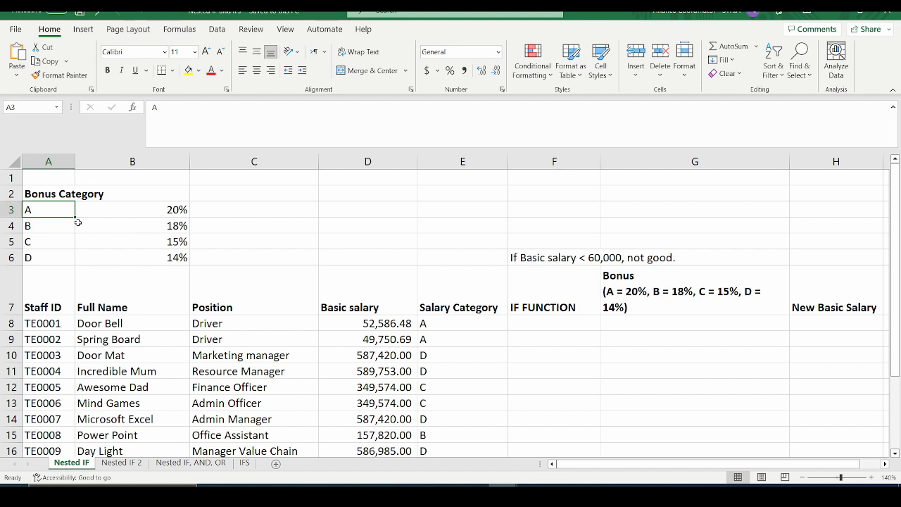
left_click(154, 213)
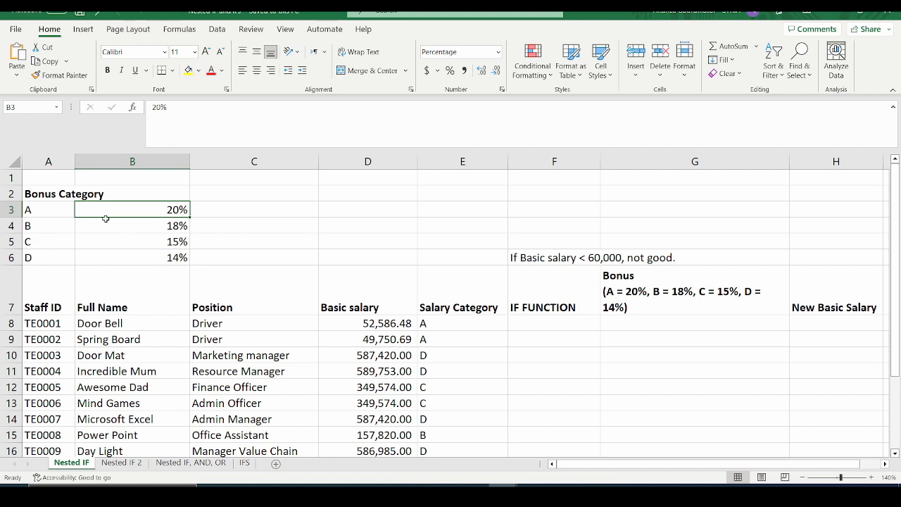
left_click(62, 233)
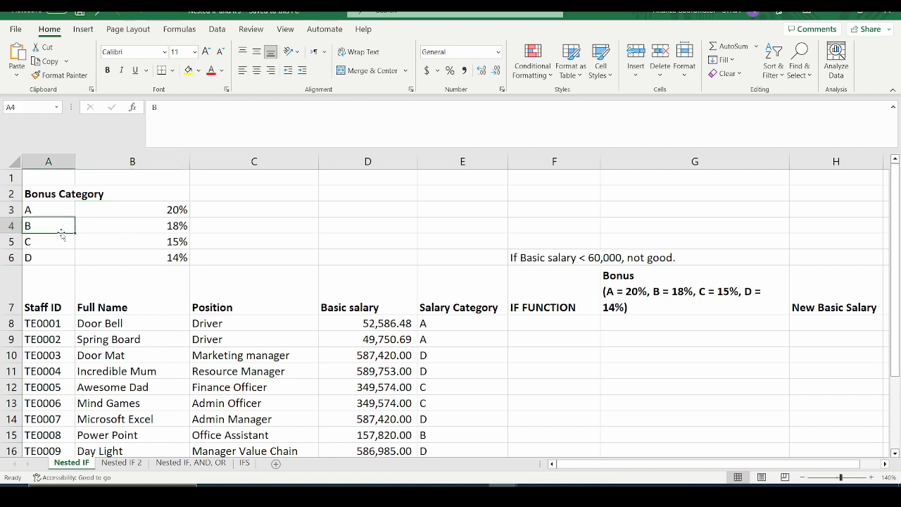
left_click(141, 234)
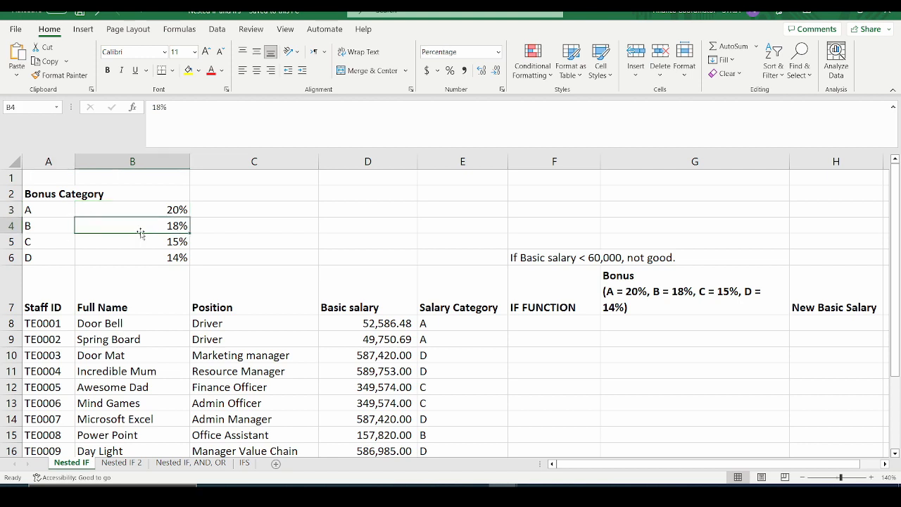
left_click(62, 247)
left_click(130, 246)
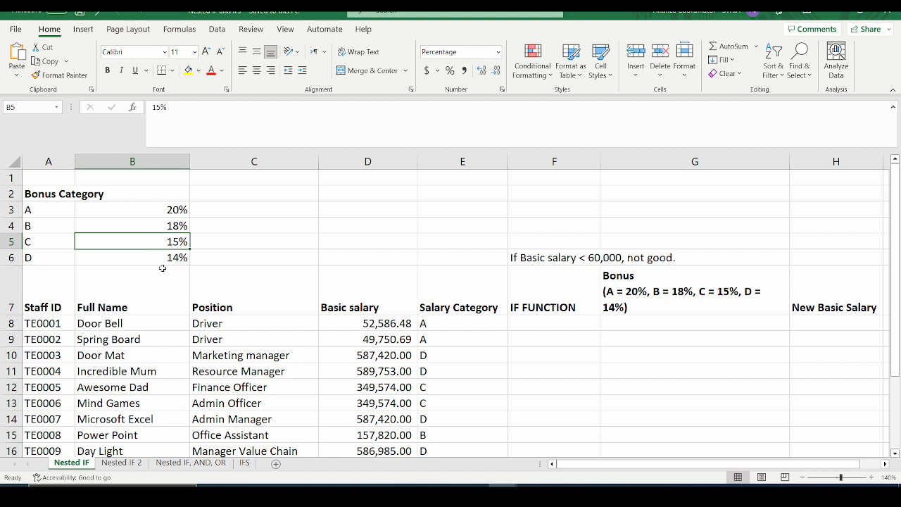
left_click(52, 262)
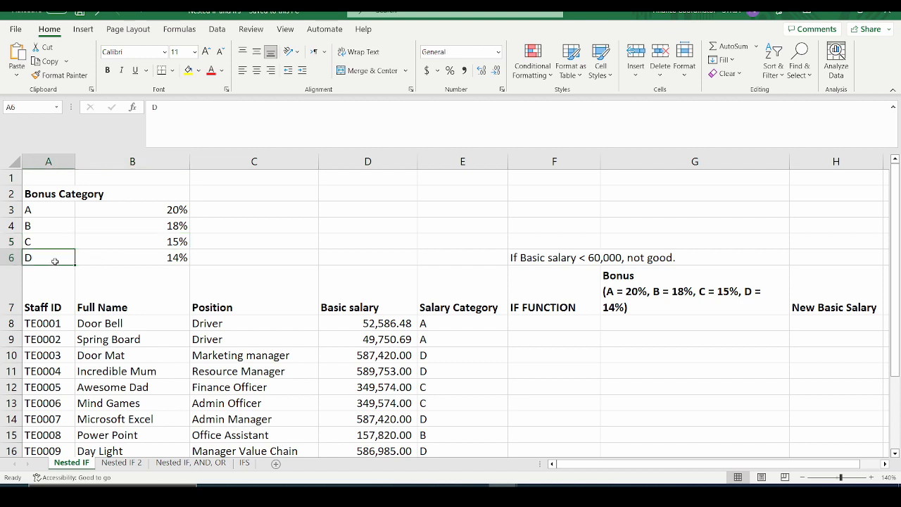
left_click(83, 261)
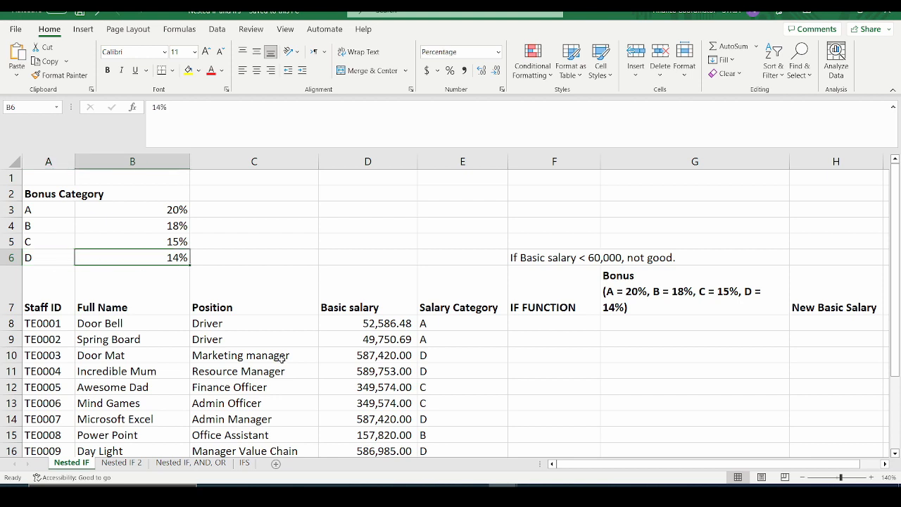
scroll(282, 359, "down", 2)
scroll(282, 359, "up", 2)
left_click(564, 291)
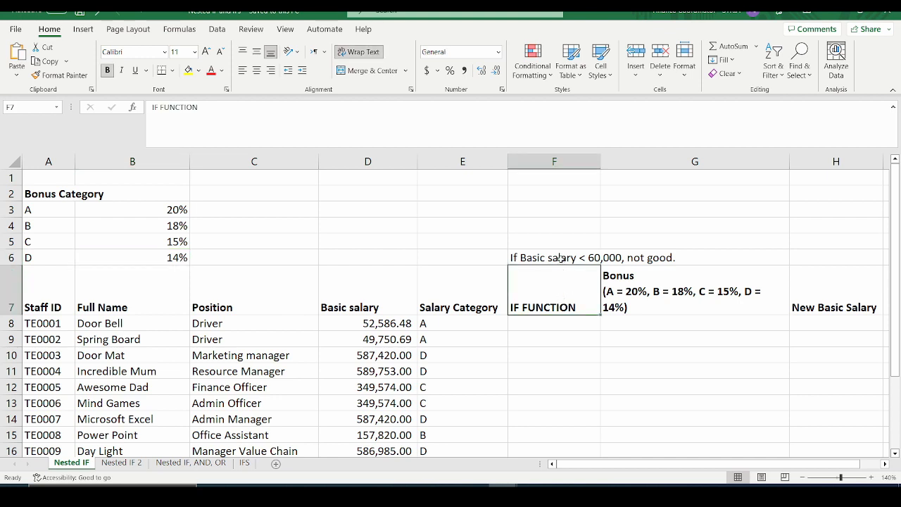
left_click(562, 260)
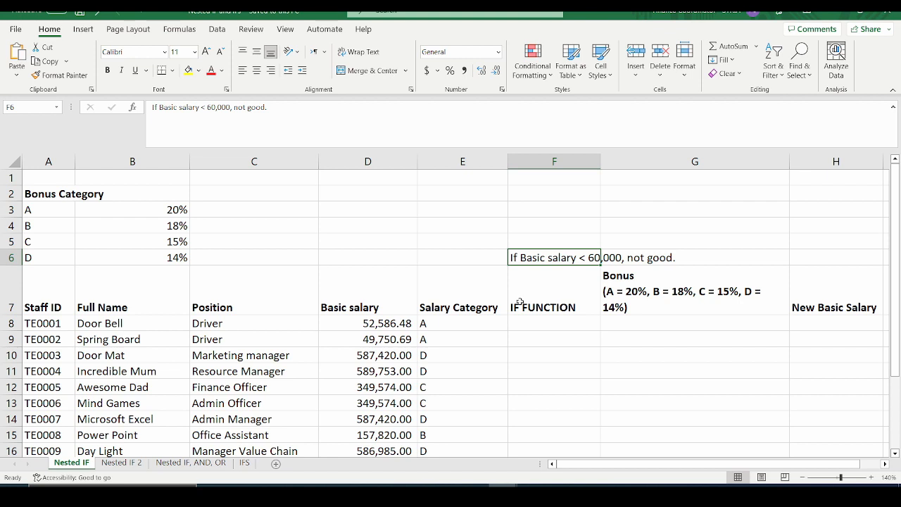
- Enter an IF formula in F8 that returns "Not Good" when D8 is below 60000 and "Good" otherwise
left_click(540, 322)
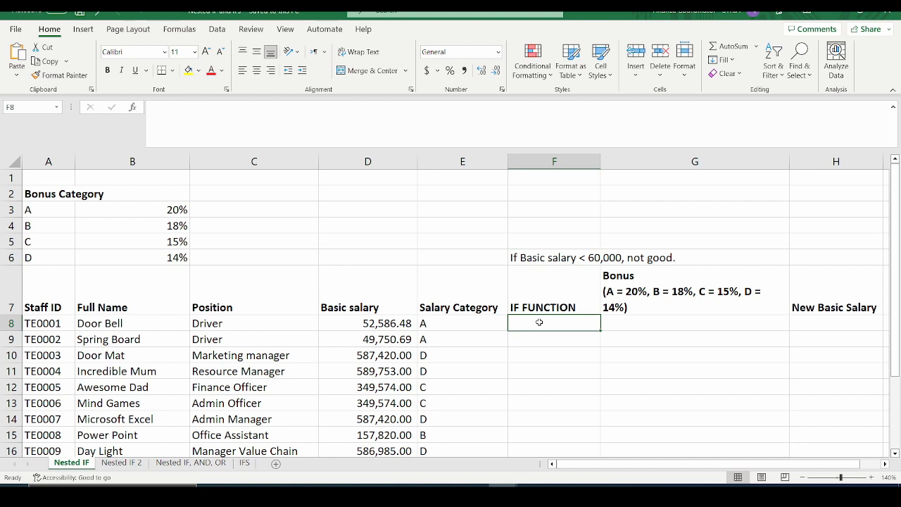
type("=")
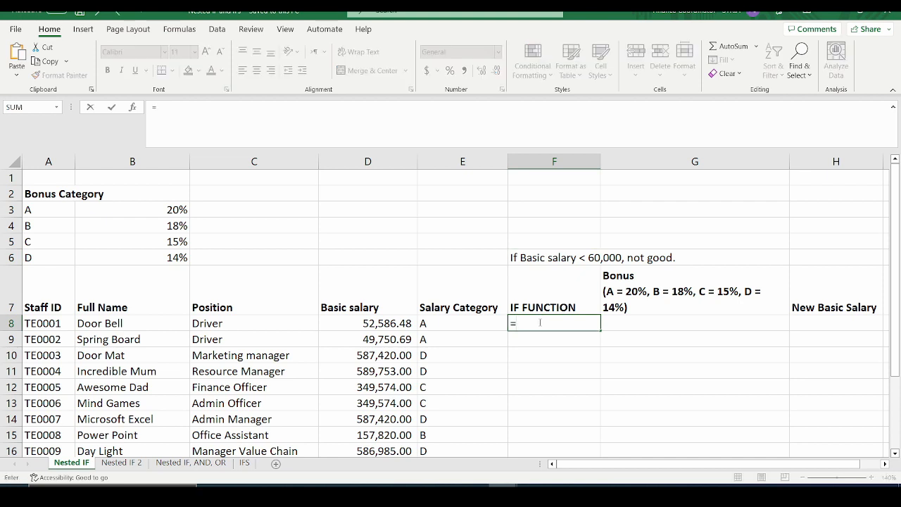
type("if(")
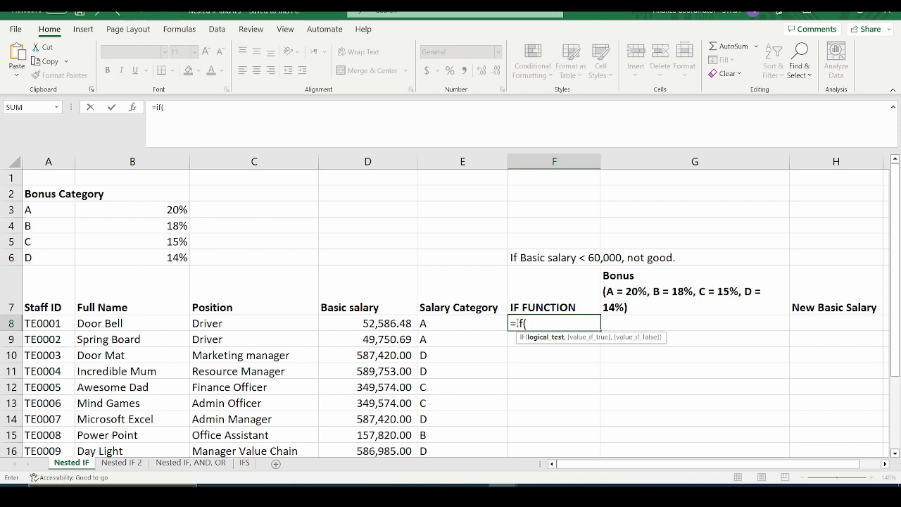
left_click(381, 324)
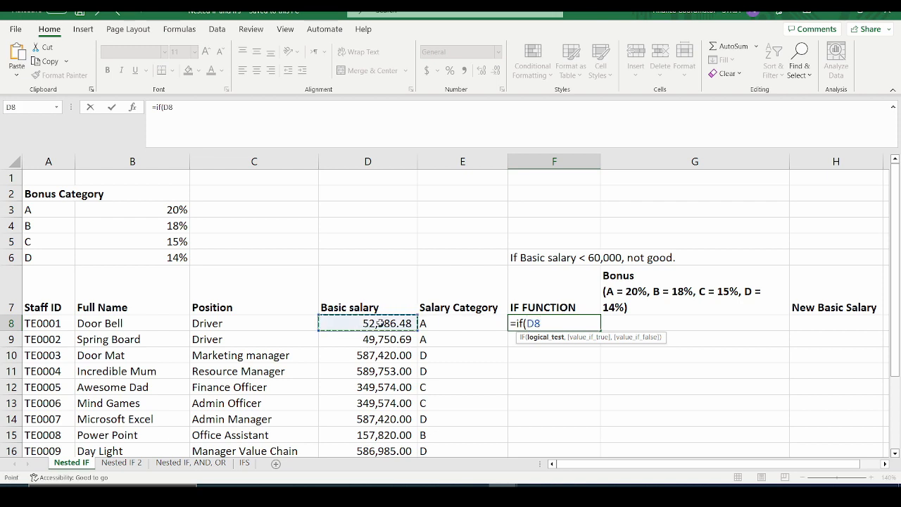
type("=")
key("BackSpace")
type("<60000")
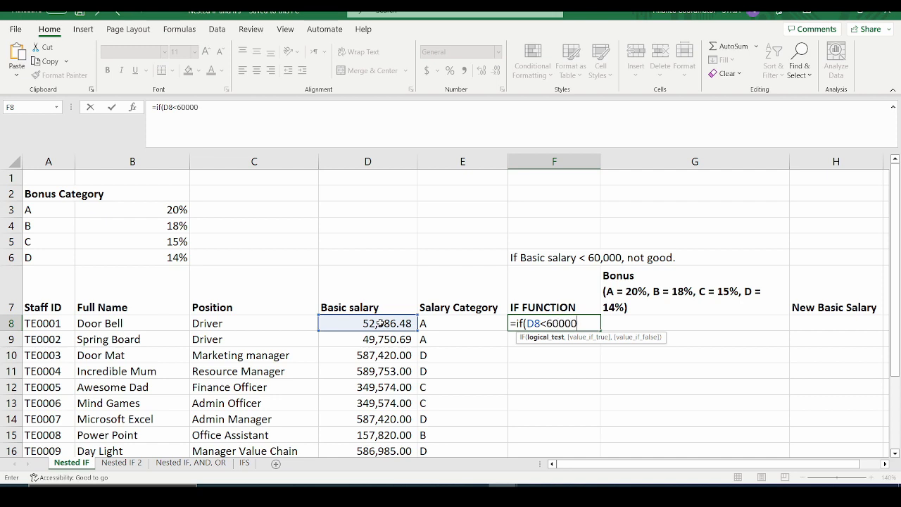
type(",")
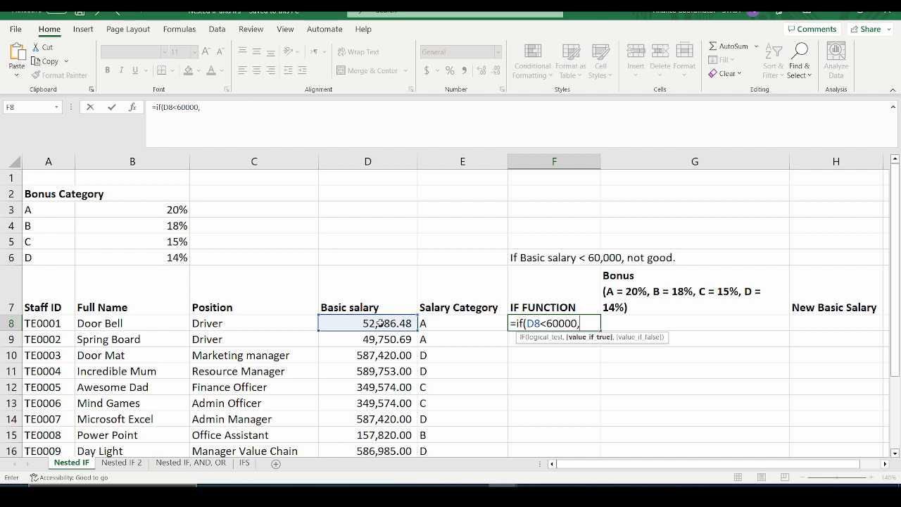
type("\"Not Good\",")
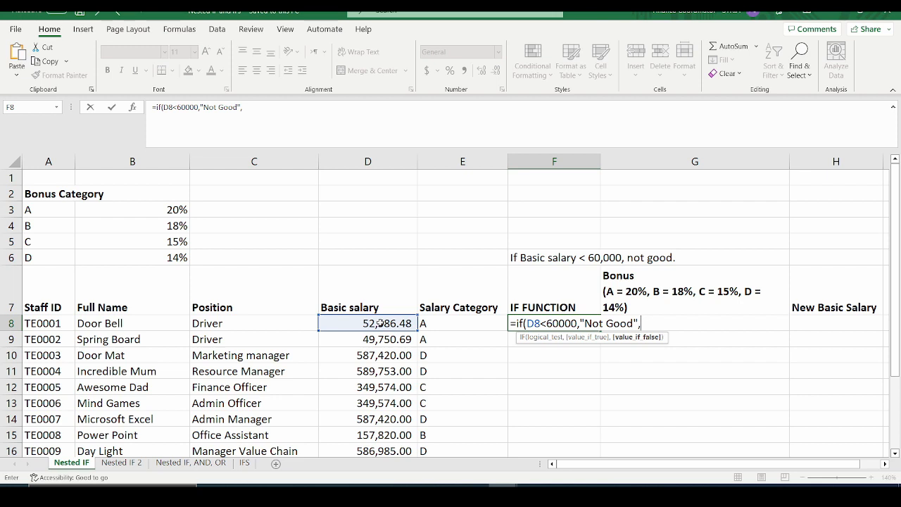
type("Good\")")
key("Return")
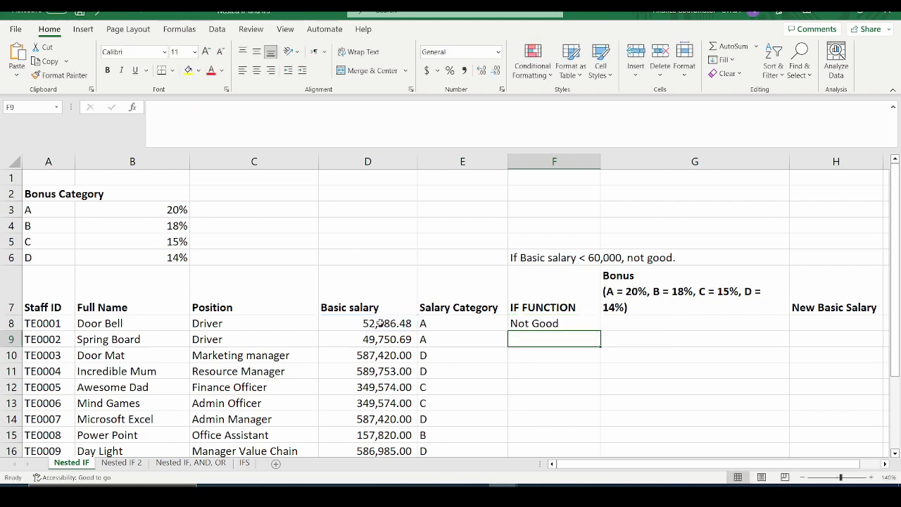
- Fill the IF formula from F8 down the IF FUNCTION column to the last staff row
scroll(518, 309, "down", 1)
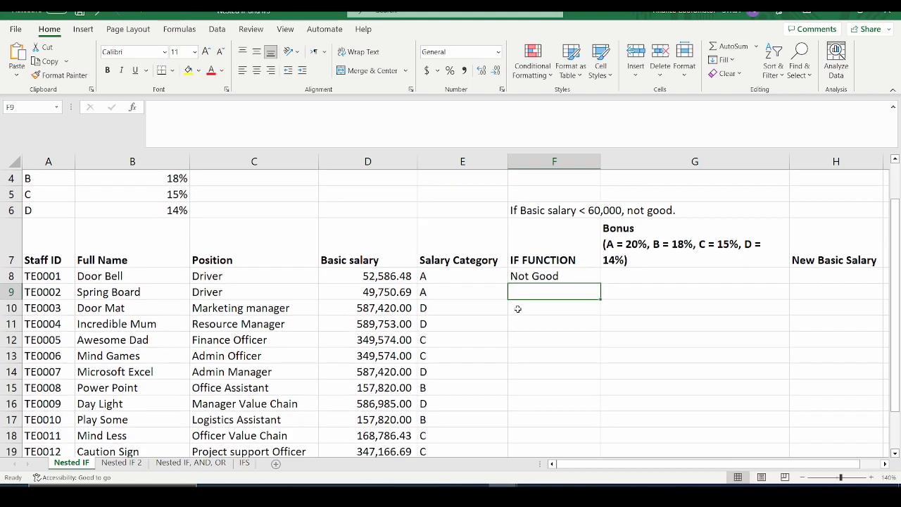
left_click(577, 274)
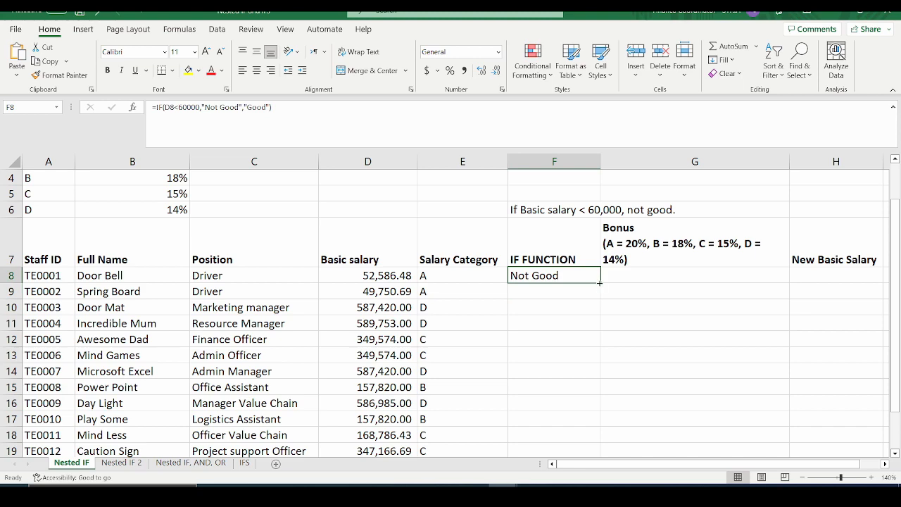
double_click(600, 283)
- Check the IF FUNCTION results against the basic salaries in column D for the staff rows
scroll(574, 331, "down", 2)
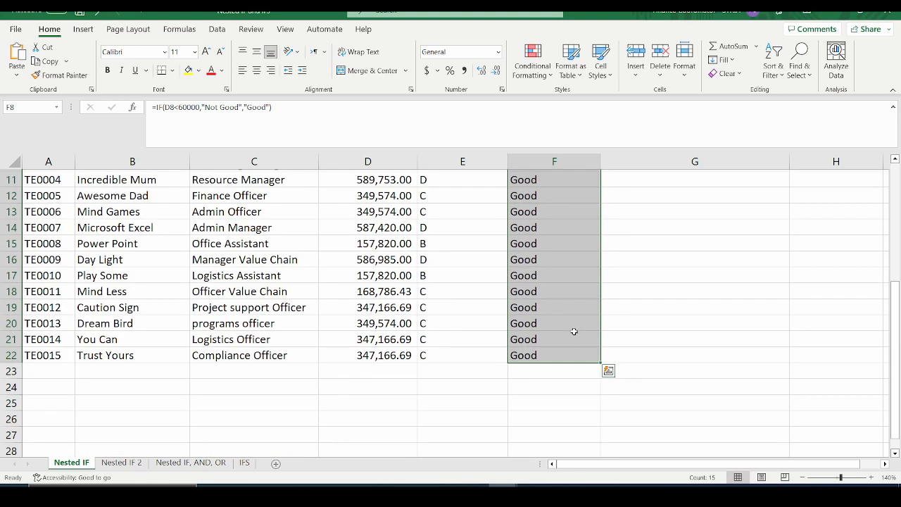
scroll(574, 331, "up", 2)
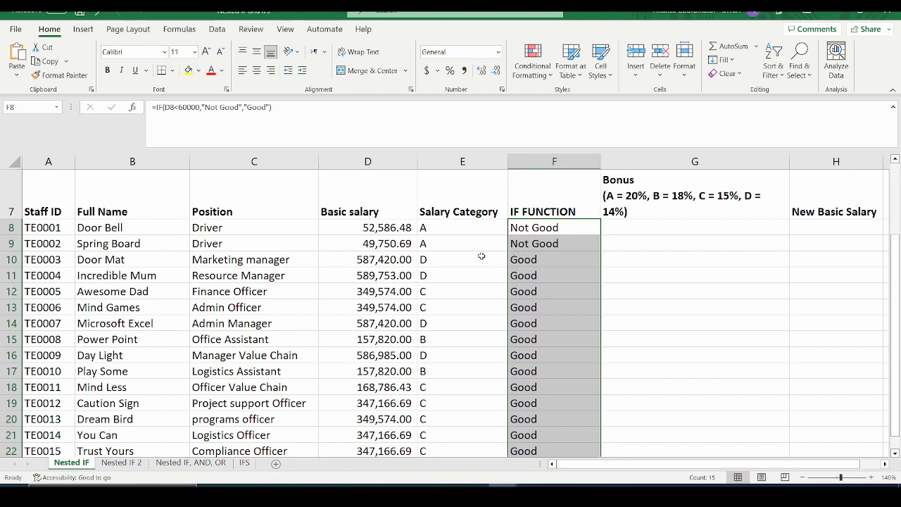
left_click_drag(557, 228, 556, 244)
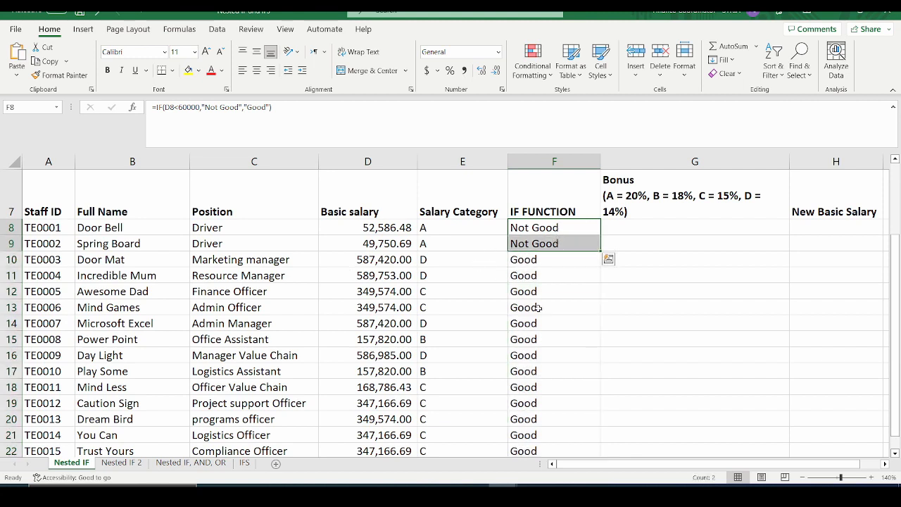
left_click(388, 227)
left_click_drag(388, 228, 387, 244)
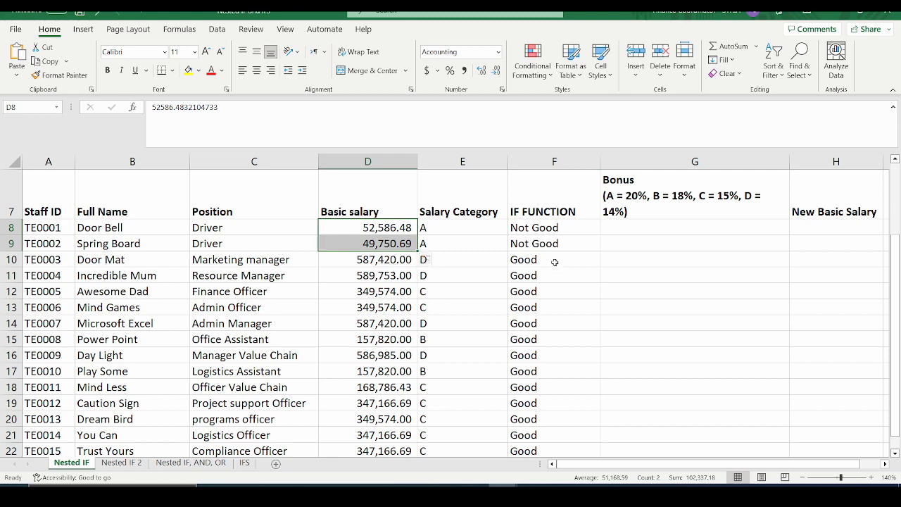
scroll(536, 280, "down", 1)
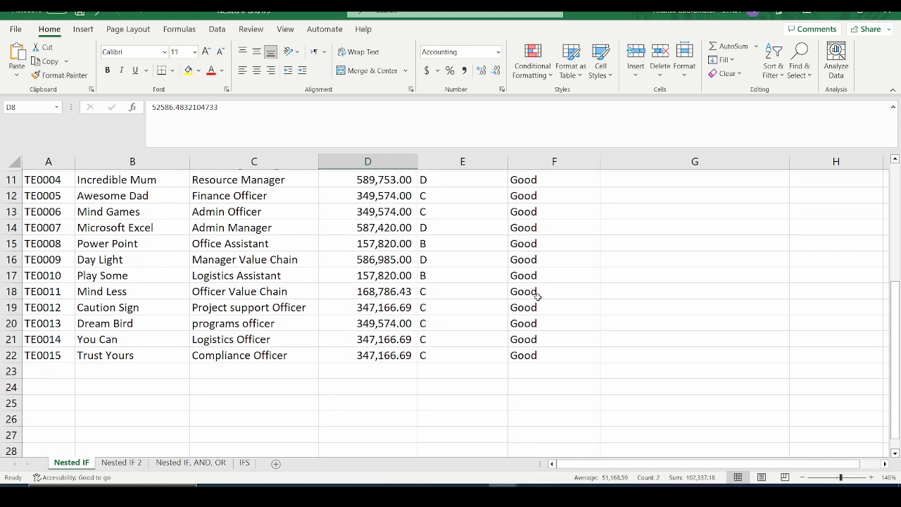
left_click_drag(381, 315, 383, 345)
scroll(386, 327, "up", 3)
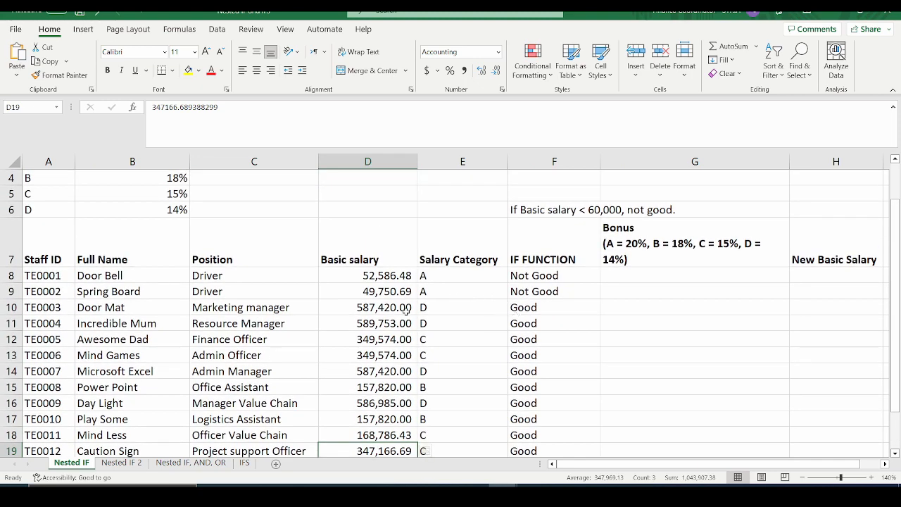
left_click(554, 321)
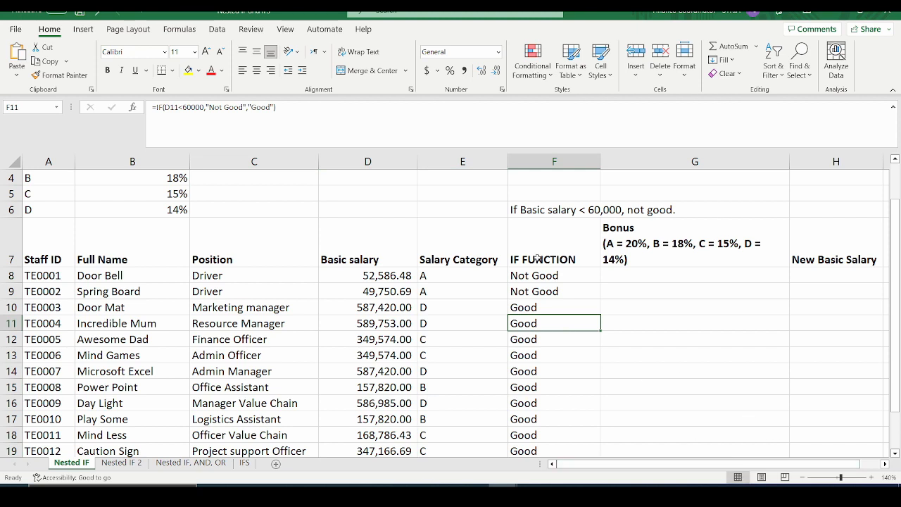
- Start an IF formula in G8 that tests whether salary category E8 equals the absolute reference $A$3
scroll(669, 275, "up", 1)
left_click(642, 323)
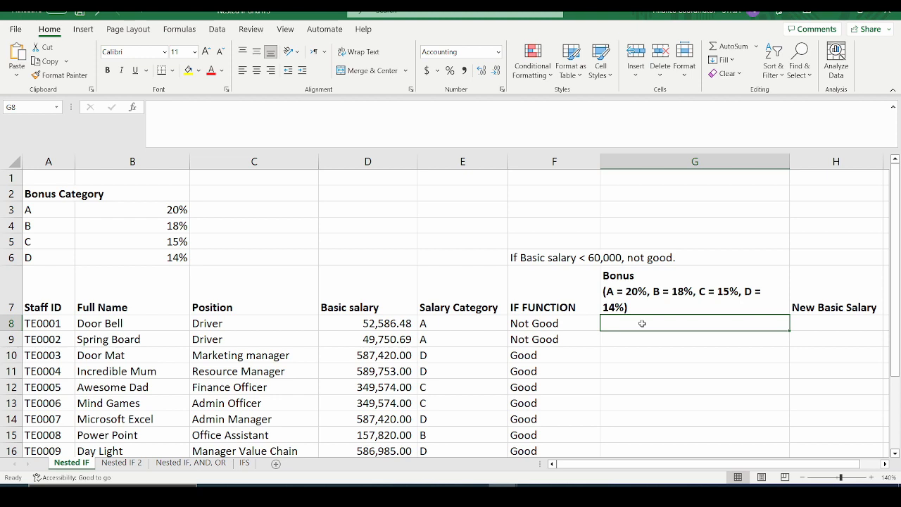
type("=")
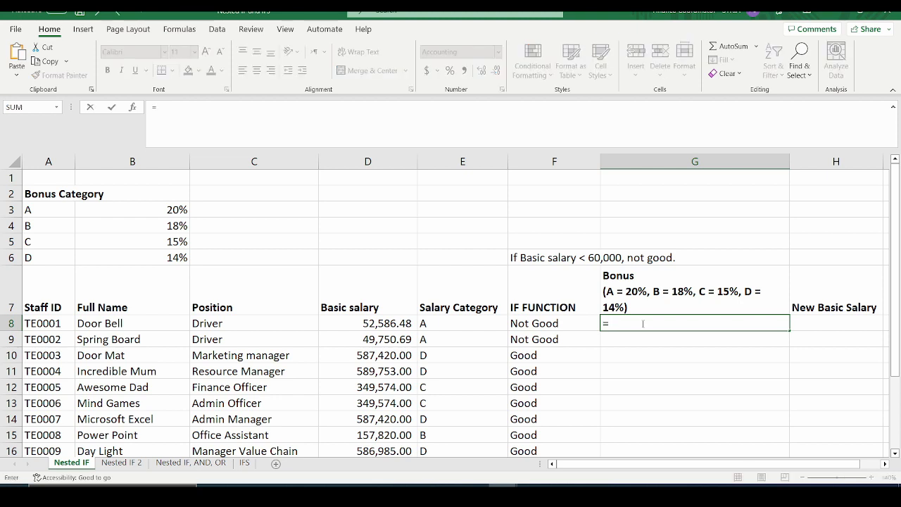
type("if(")
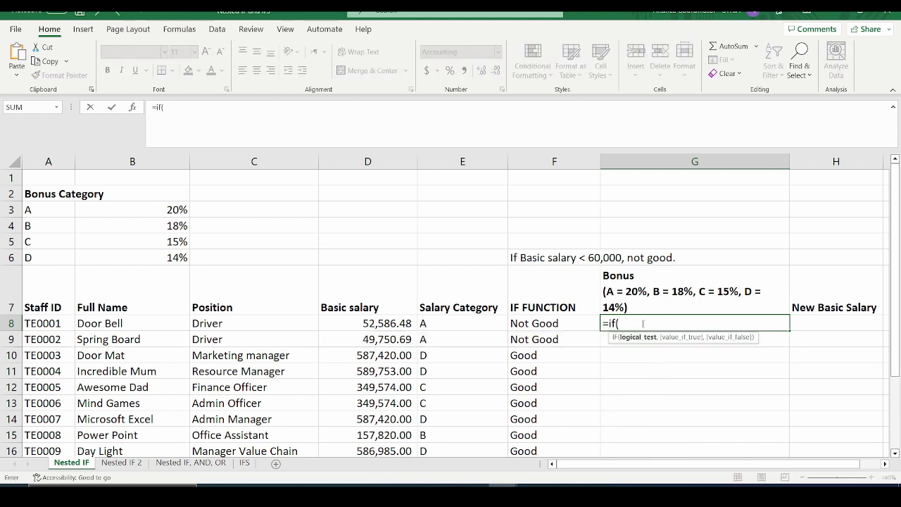
left_click(469, 327)
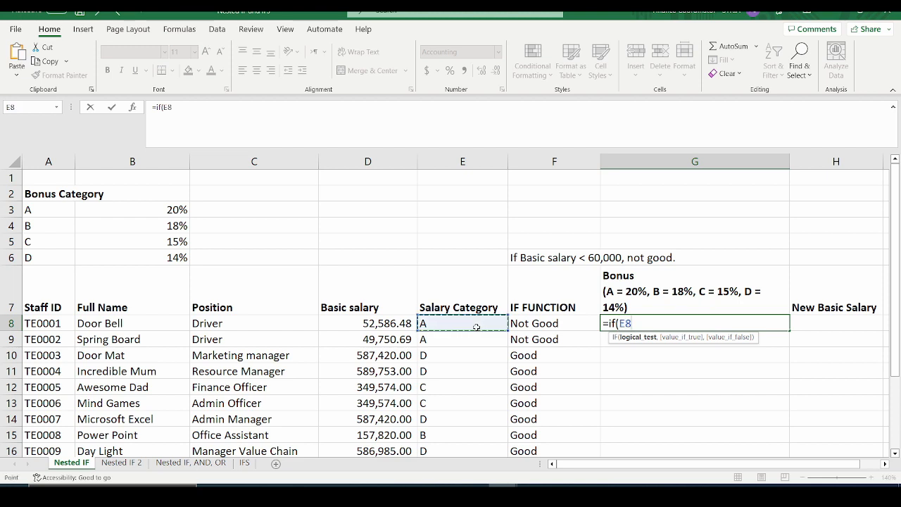
type("=")
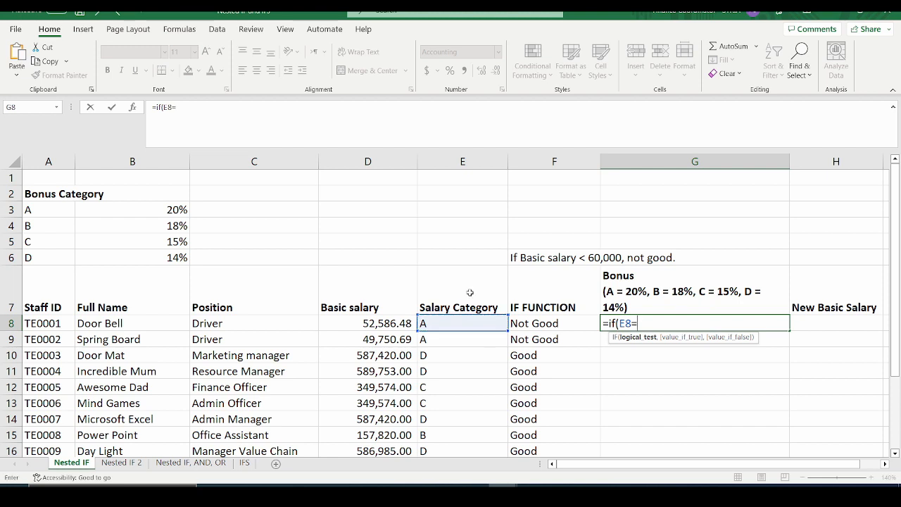
left_click(57, 209)
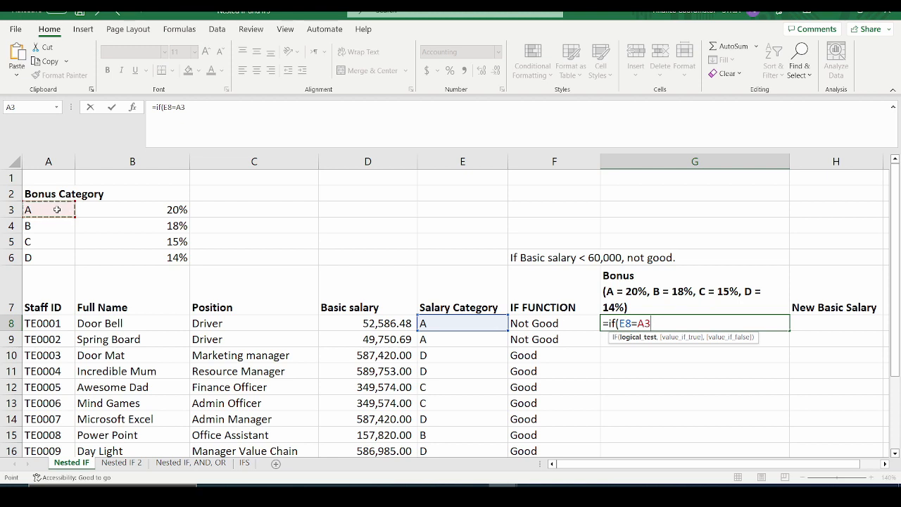
key("F4")
type(",")
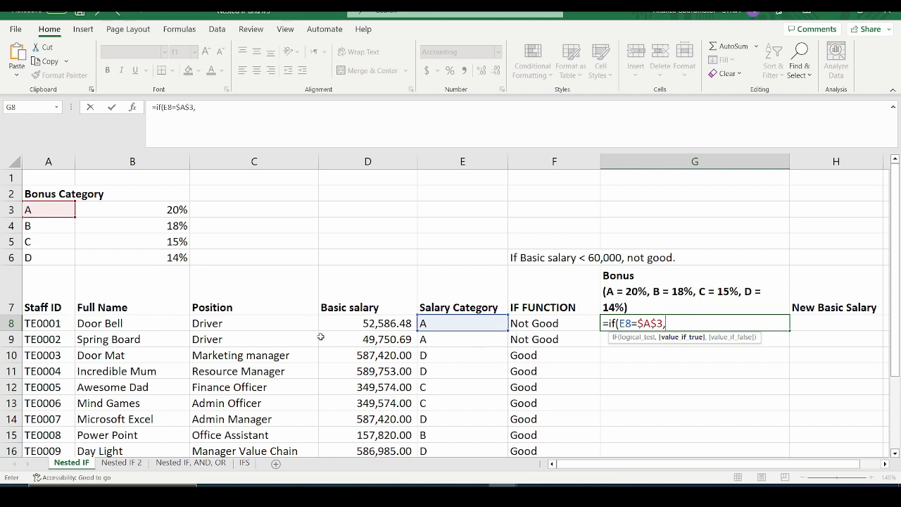
- Set the G8 formula's value for a category A match to D8 multiplied by the absolute reference $B$3
left_click(356, 327)
type("*")
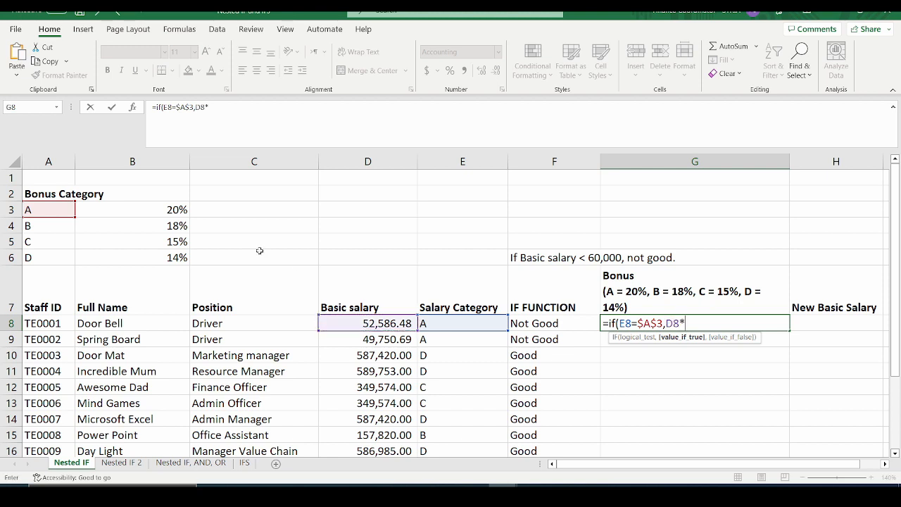
left_click(180, 212)
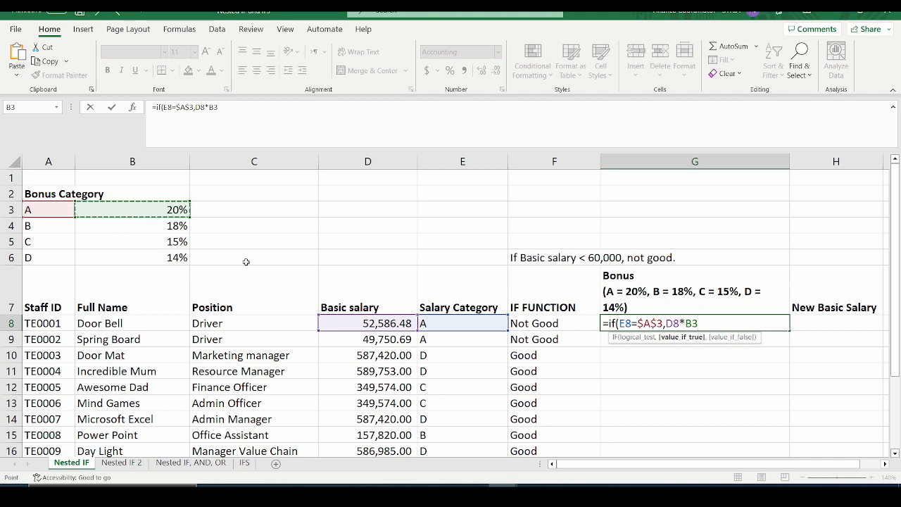
key("F4")
type(",")
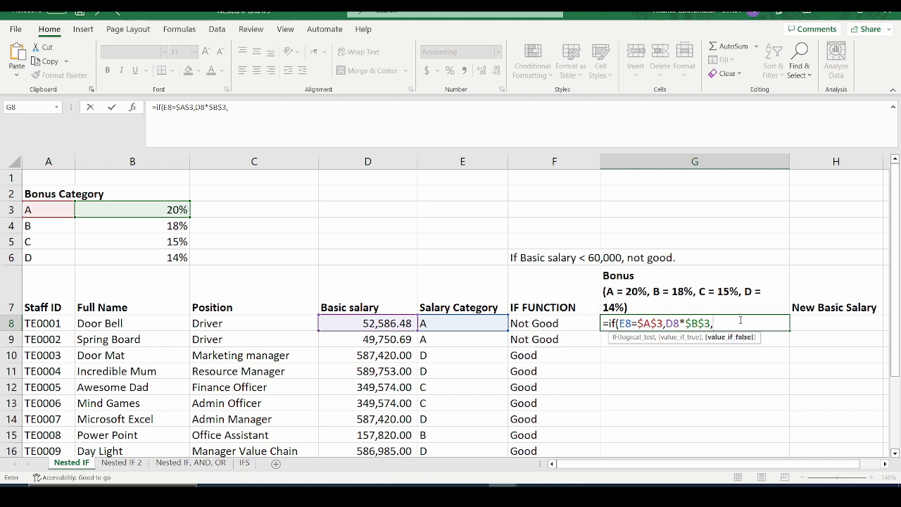
- Nest a second IF in G8's value-if-false argument, testing whether E8 equals the absolute reference $A$4
type("if")
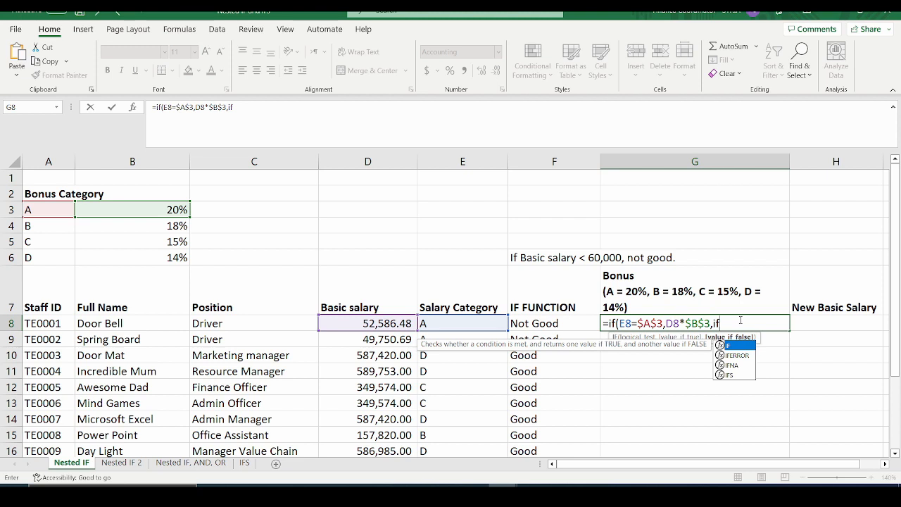
type("(")
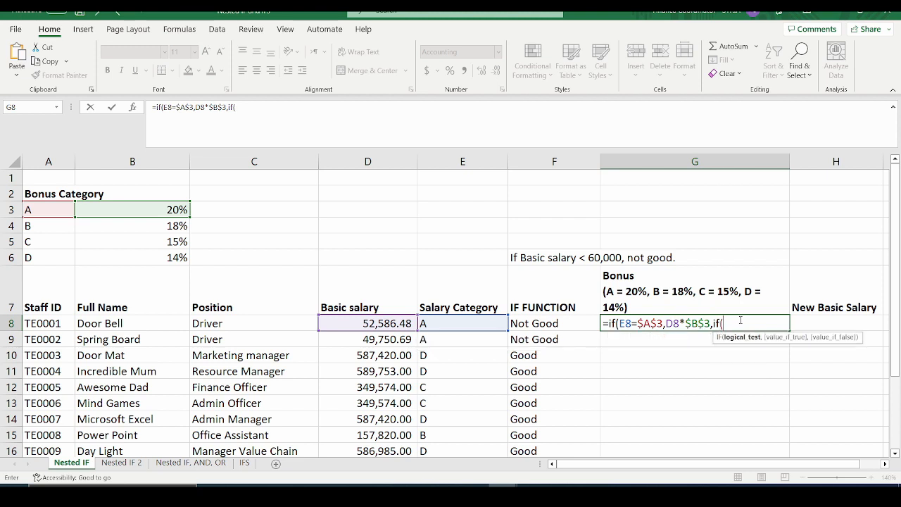
left_click(459, 323)
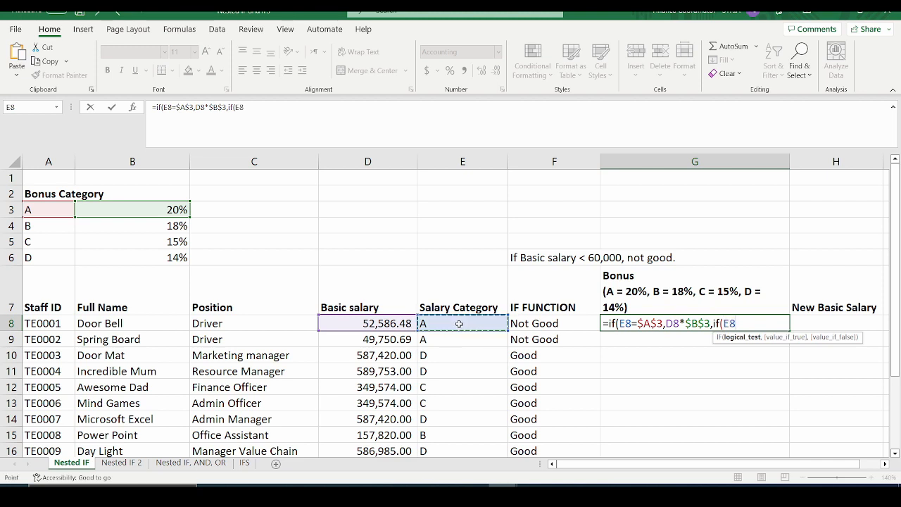
type("=")
left_click(53, 224)
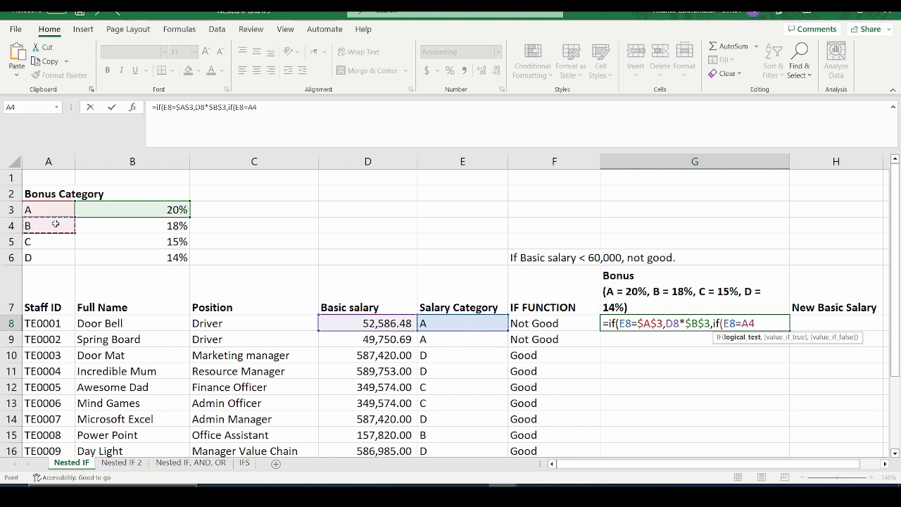
key("F4")
type(",")
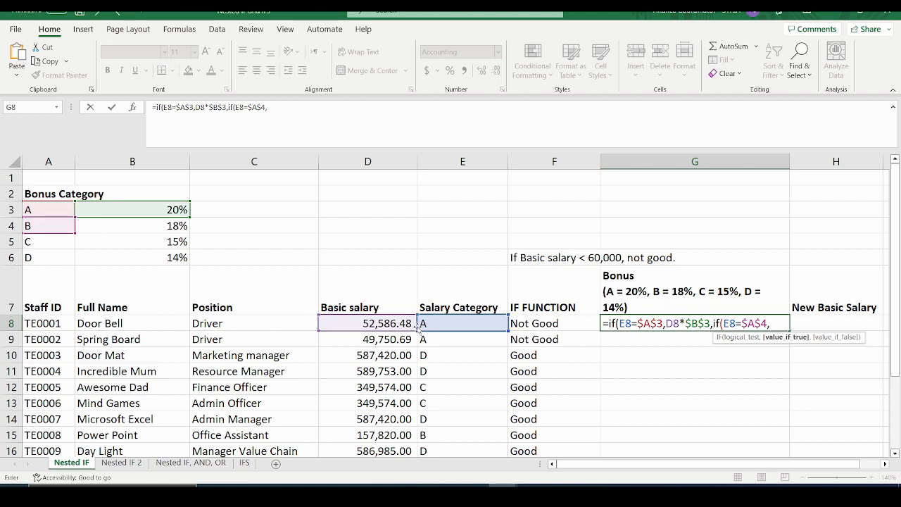
- Make the second IF in G8 return D8 multiplied by the absolute reference $B$4 when its test is true
left_click(381, 323)
type("*")
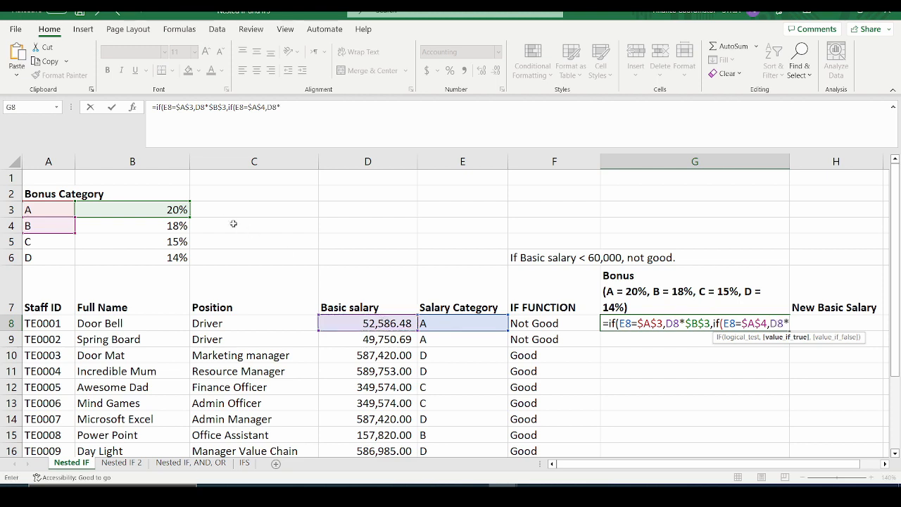
left_click(176, 226)
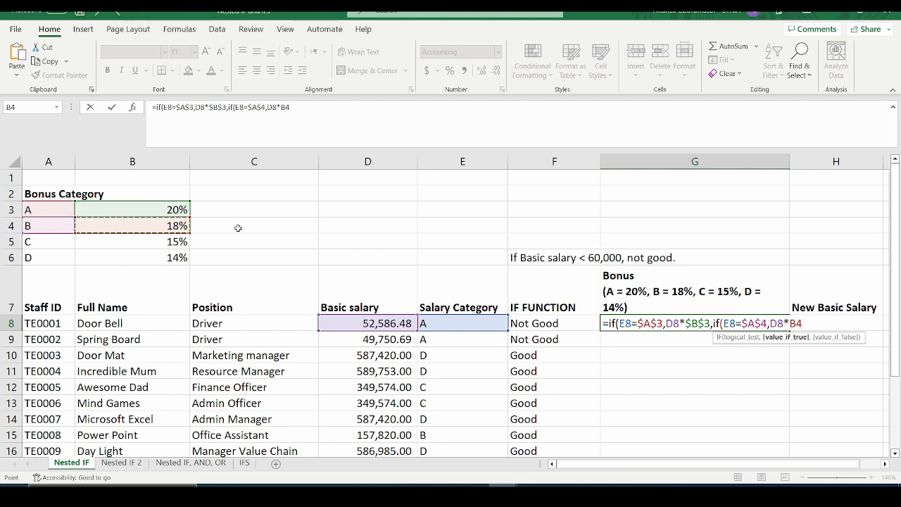
key("F4")
type(",")
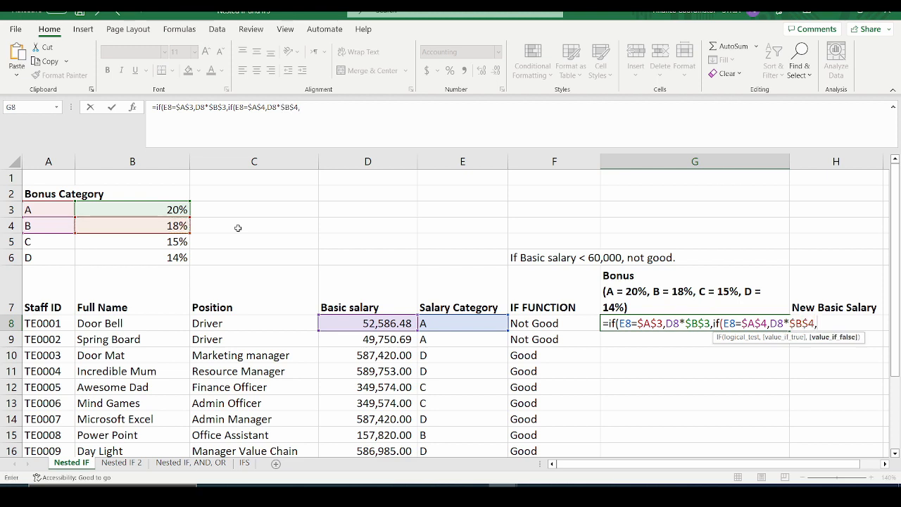
- Nest a third IF in the G8 formula that tests whether E8 equals the absolute reference $A$5
type("if")
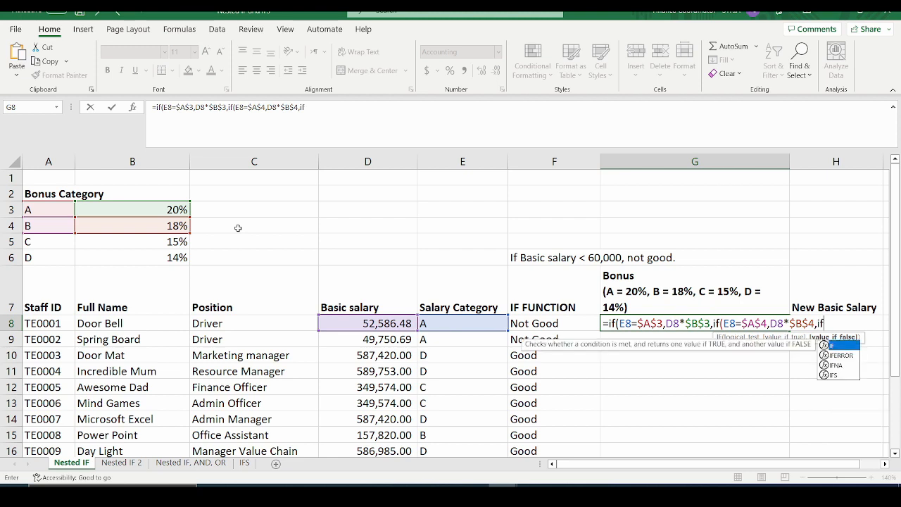
type("(")
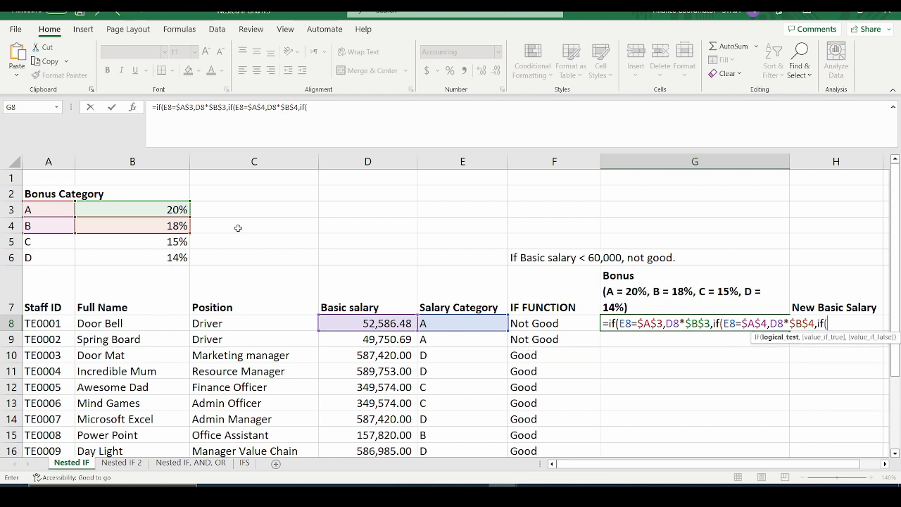
left_click(468, 322)
type("=")
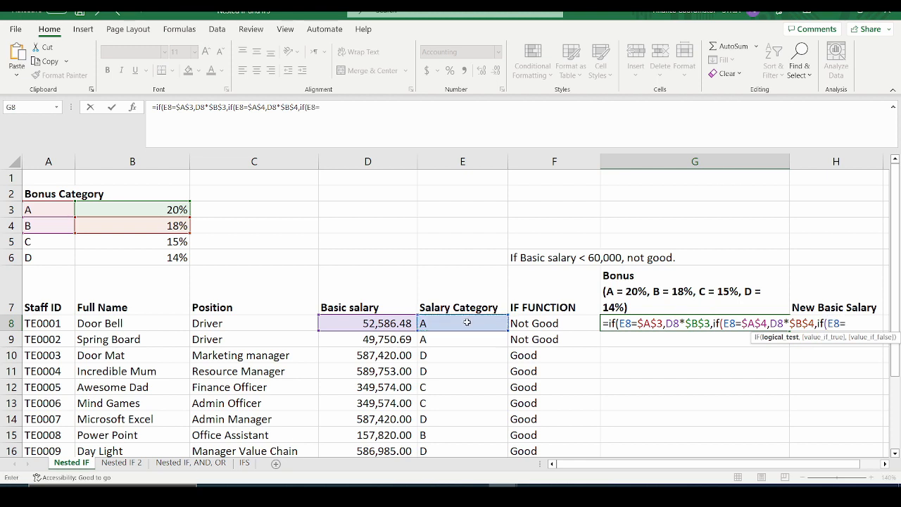
left_click(42, 245)
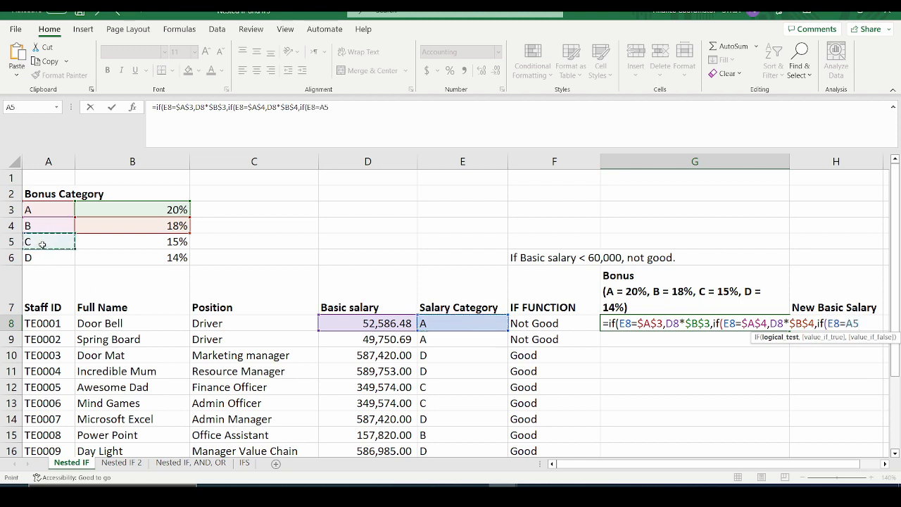
key("F4")
type(",")
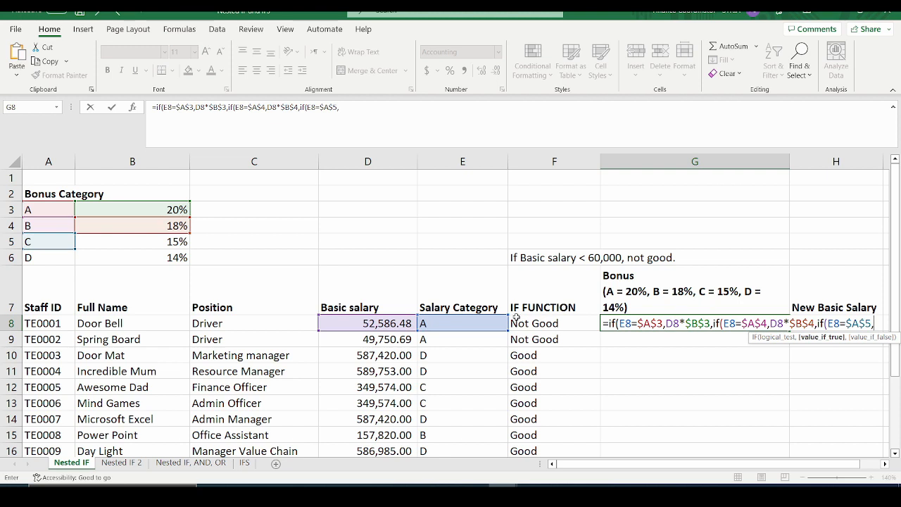
- Make the third IF in G8 return D8 multiplied by the absolute reference $B$5 when its test is true
left_click(391, 324)
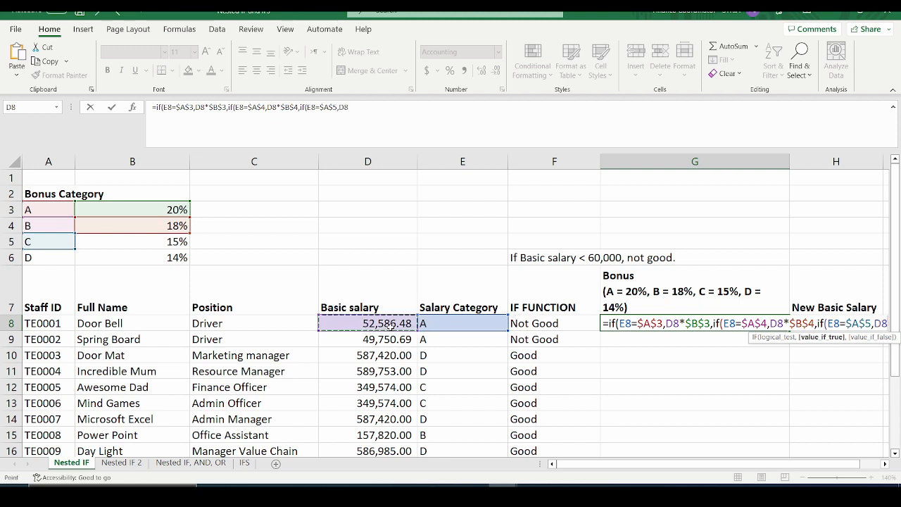
type("*")
left_click(177, 241)
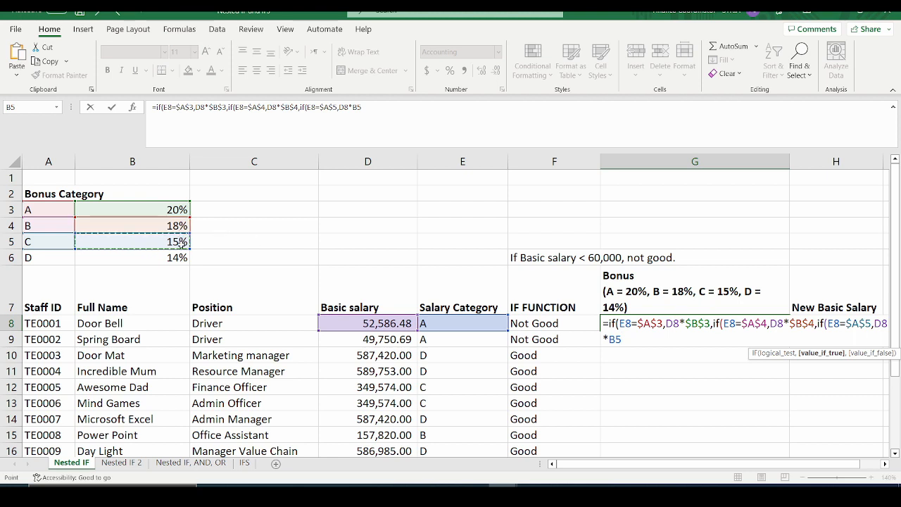
key("F4")
type(",")
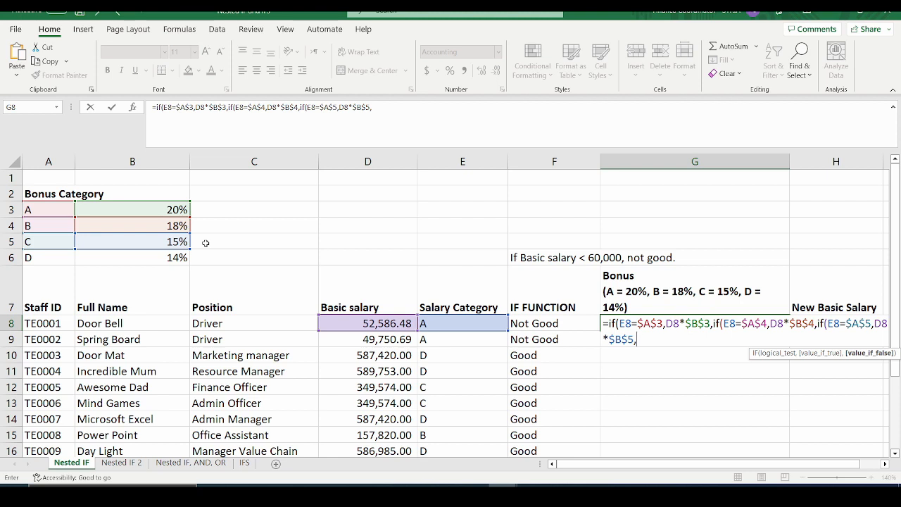
- Nest a fourth IF in the G8 formula that tests whether E8 equals the absolute reference $A$6
type("if")
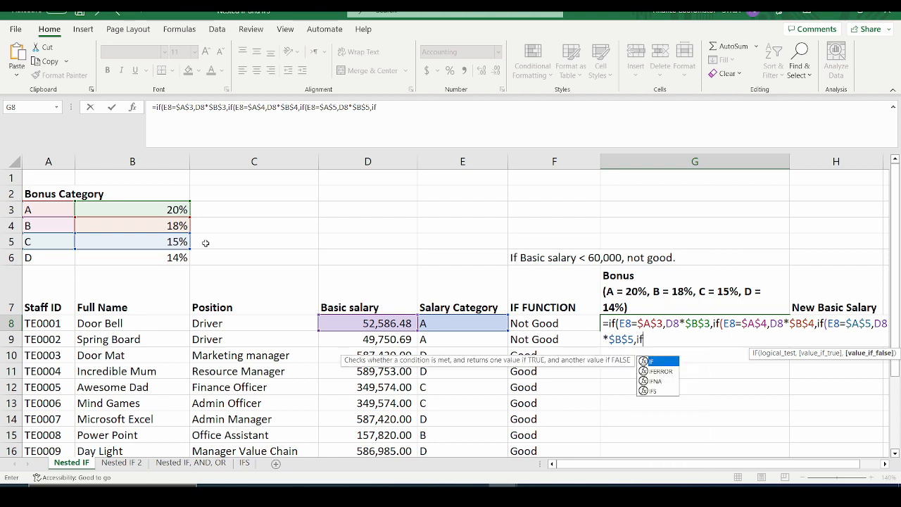
type("(")
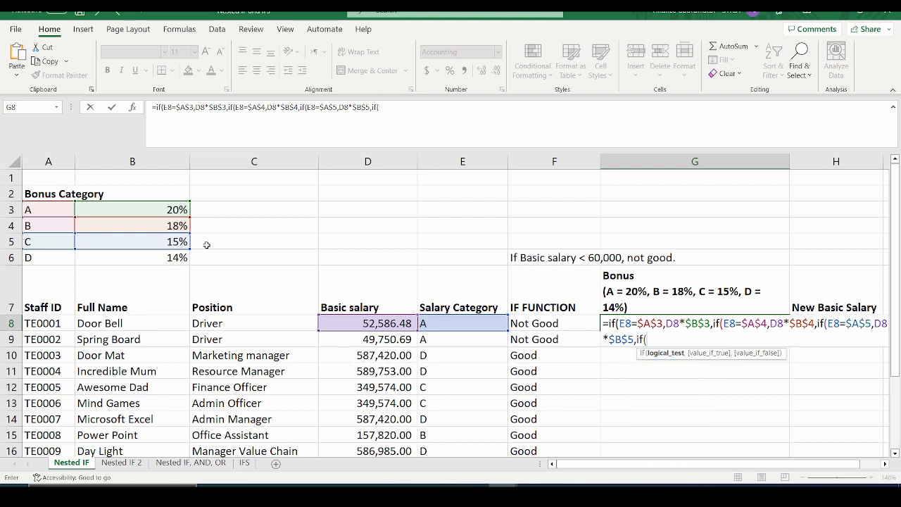
left_click(464, 325)
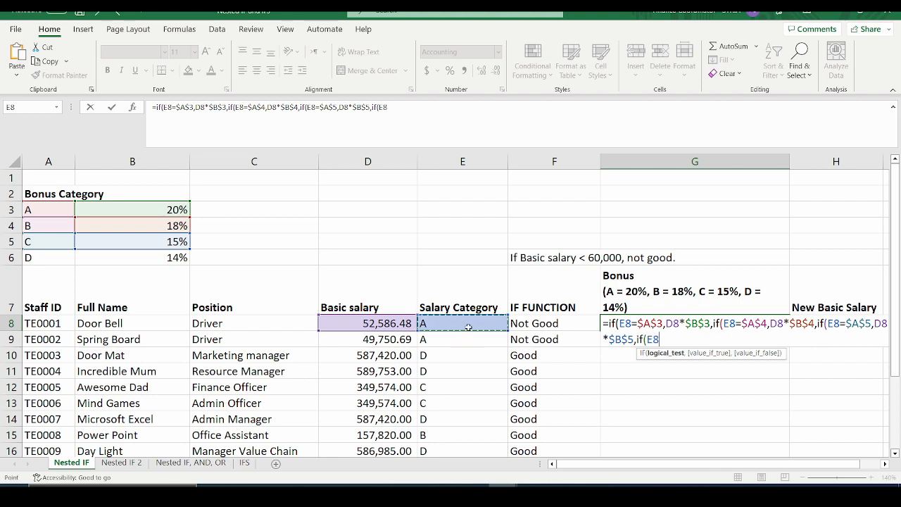
type("=")
left_click(58, 260)
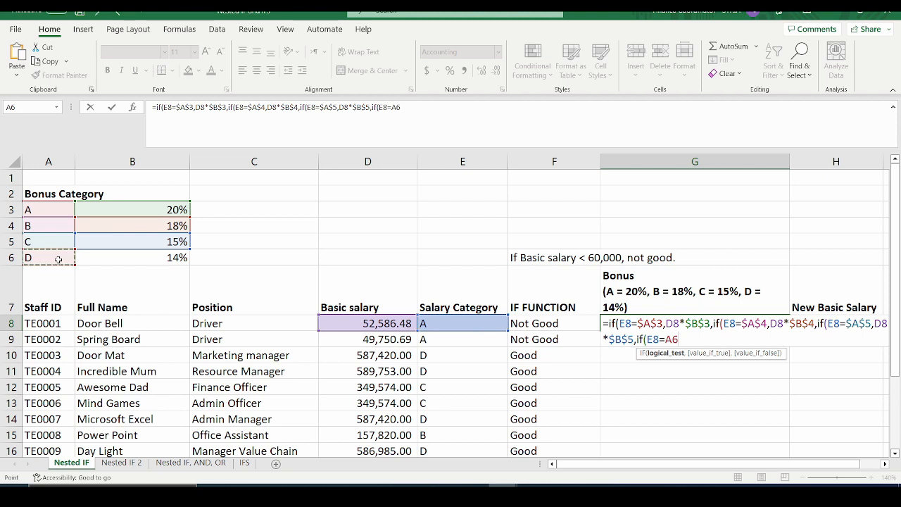
key("F4")
- Complete the nested IF formula in G8 so the fourth IF returns D8*$B$6 when true and 0 otherwise
type(",D8*")
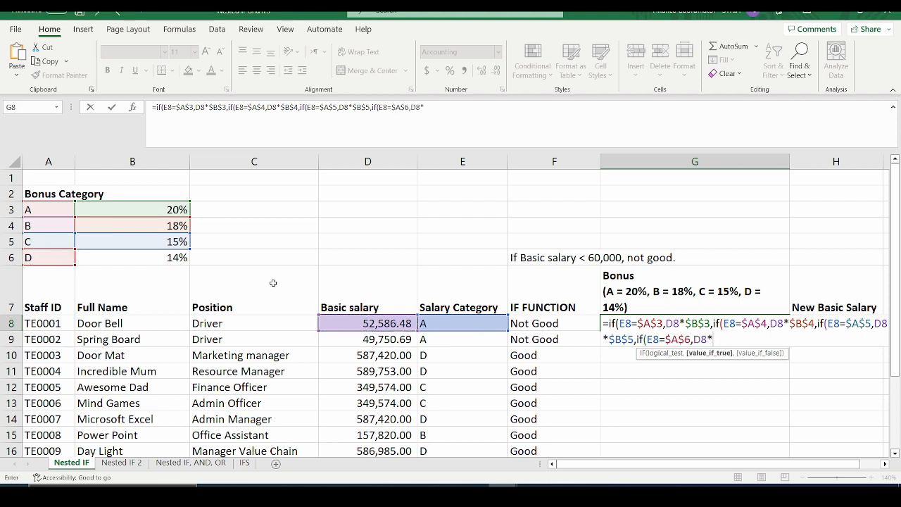
left_click(169, 263)
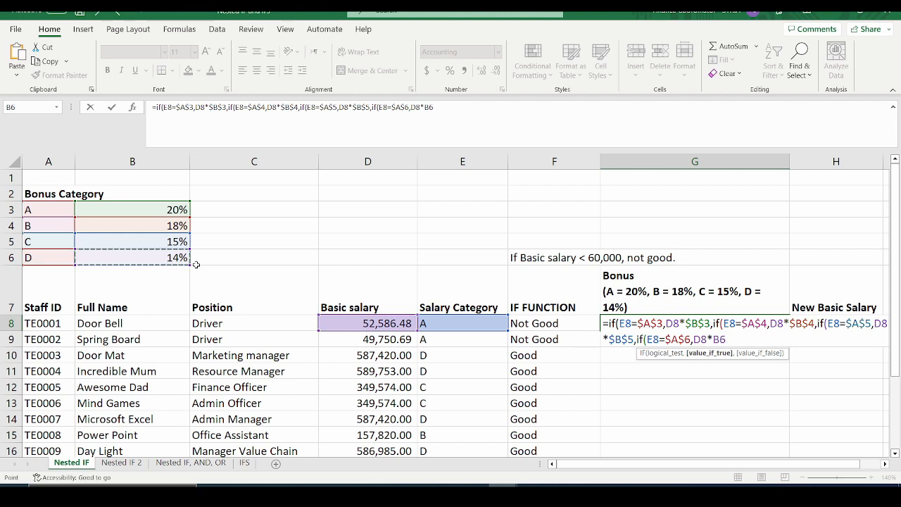
key("F4")
type(",")
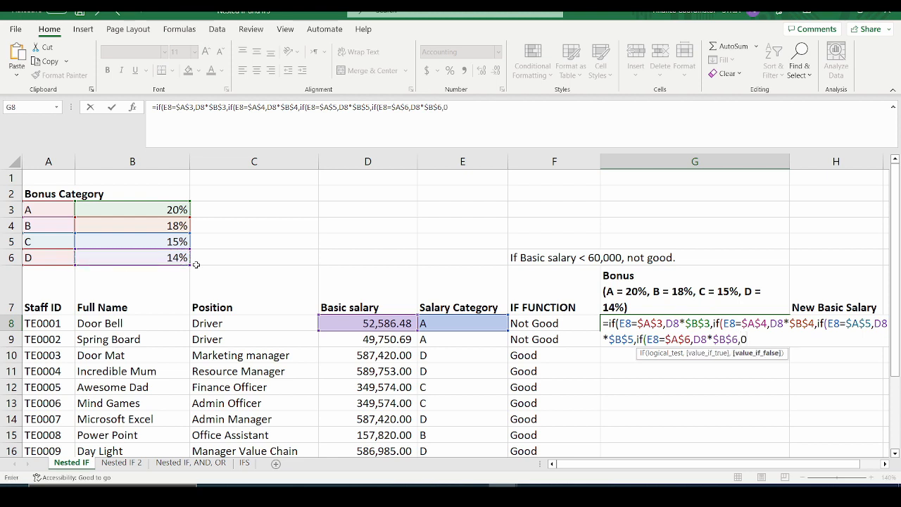
type("0)")
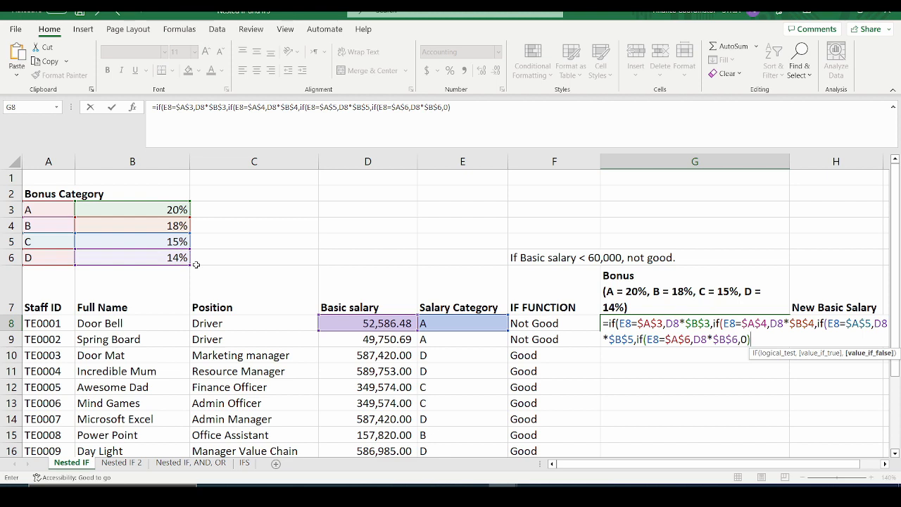
type(")))")
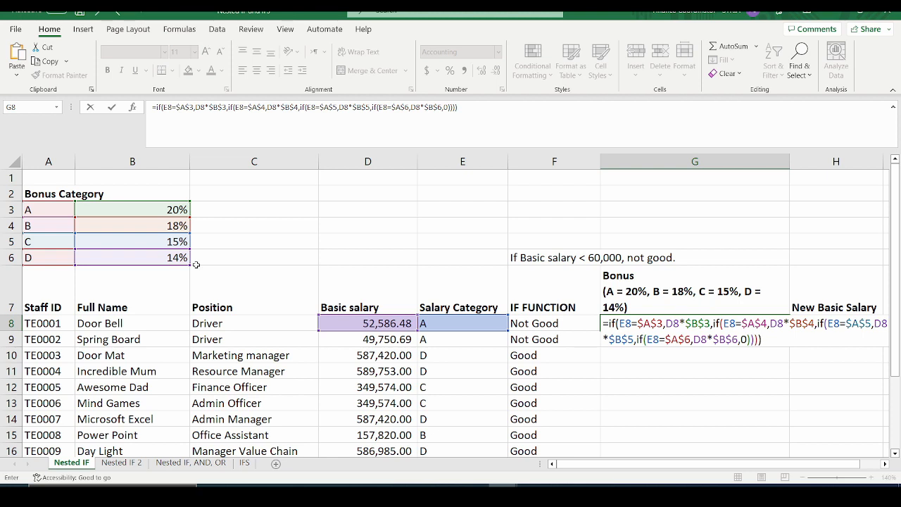
key("Return")
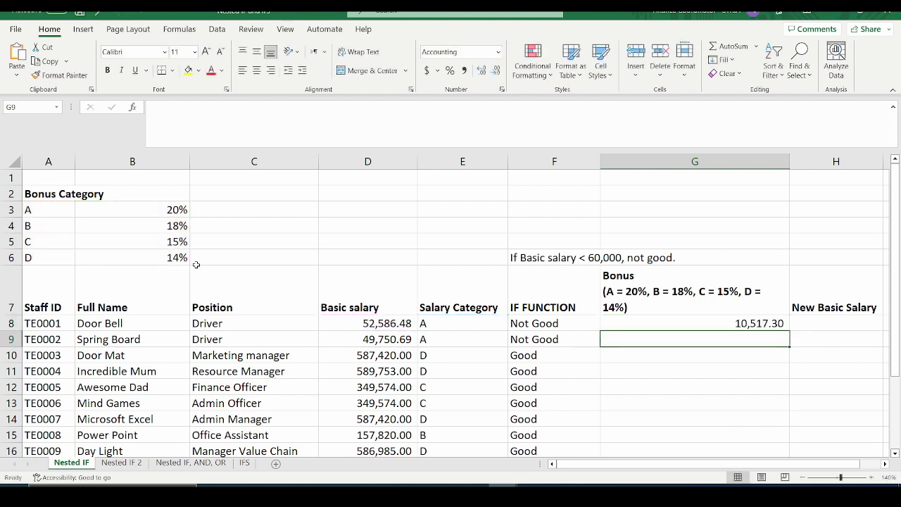
- Compare the bonus in G8 with the salary category in E8 and the basic salary in D8
left_click(770, 325)
left_click(446, 327)
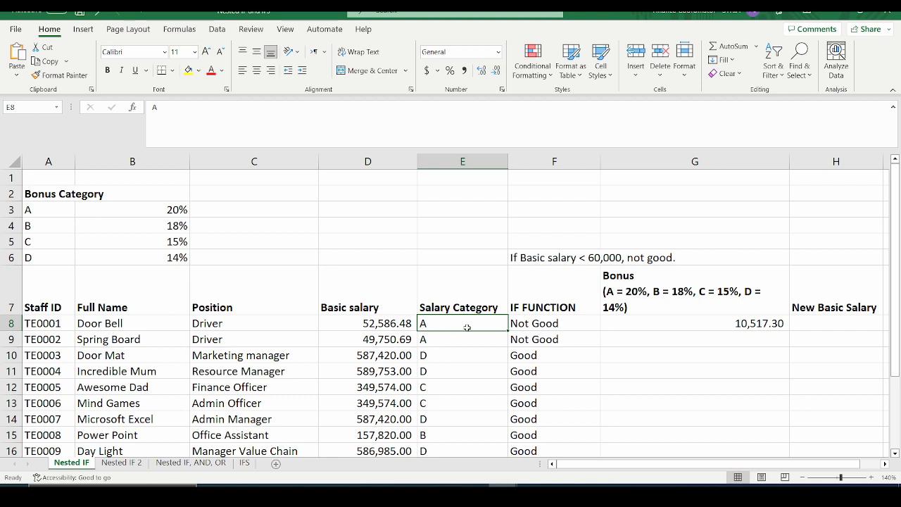
left_click(399, 325)
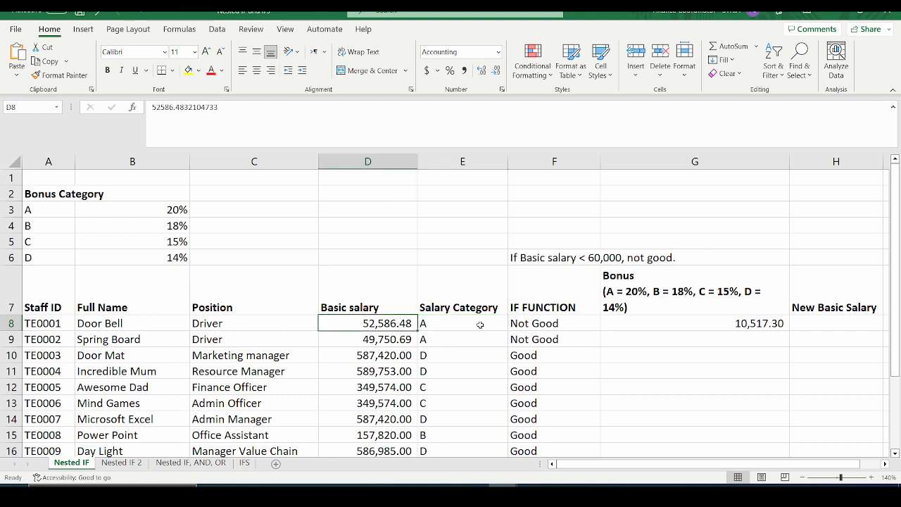
- Check the G8 bonus by calculating D8*B3 in F2, and clear F2 after comparing the two amounts
left_click(582, 197)
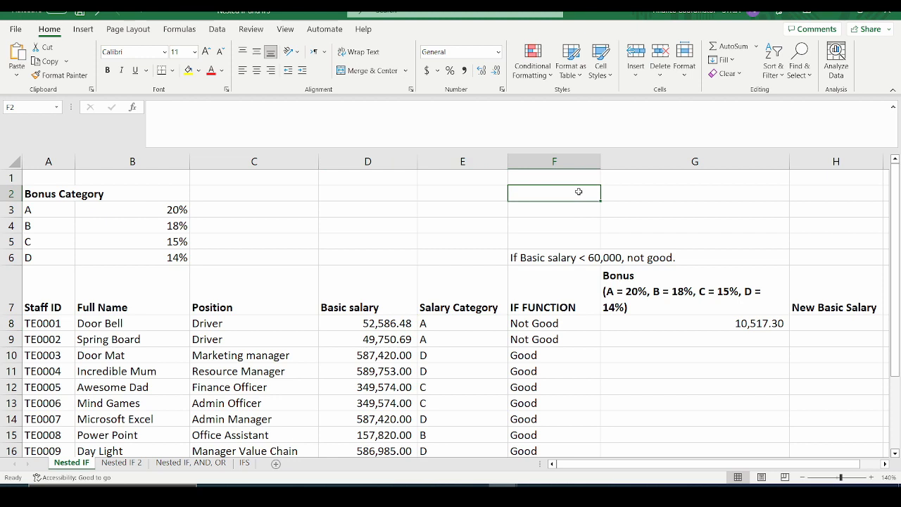
type("=")
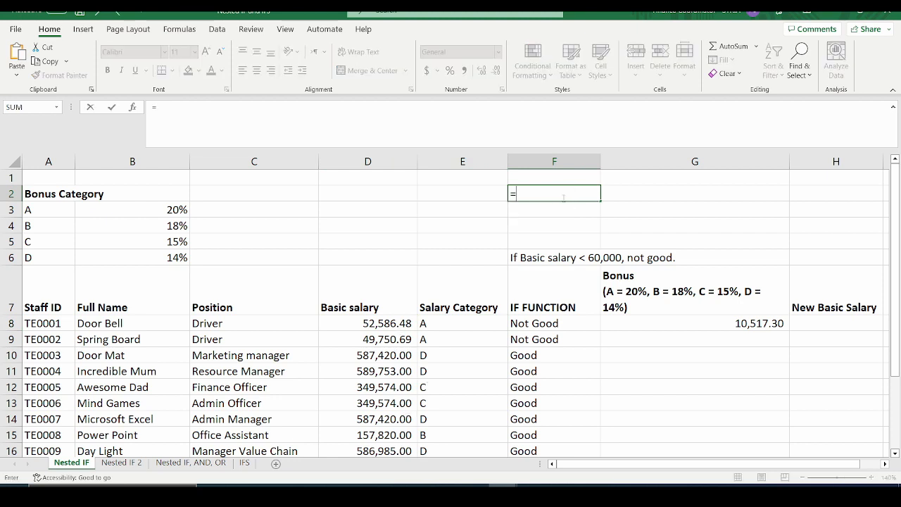
left_click(360, 323)
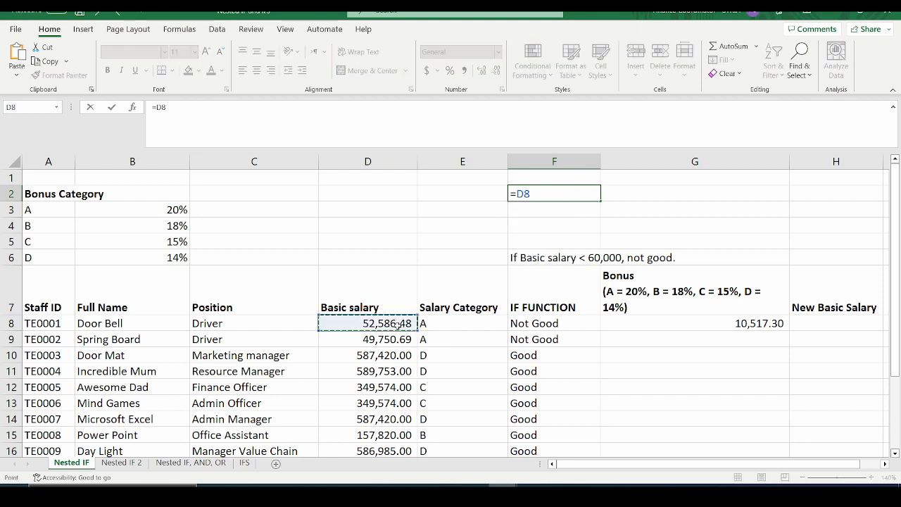
type("*")
left_click(177, 216)
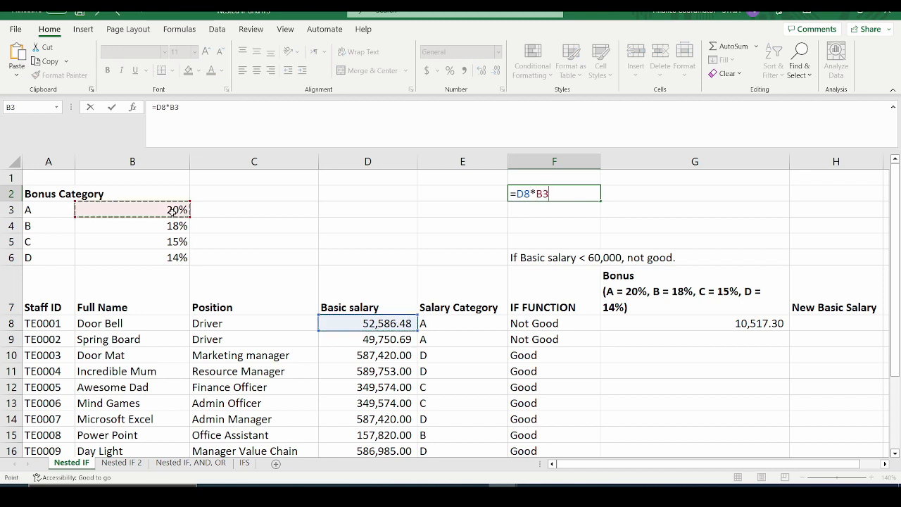
key("Return")
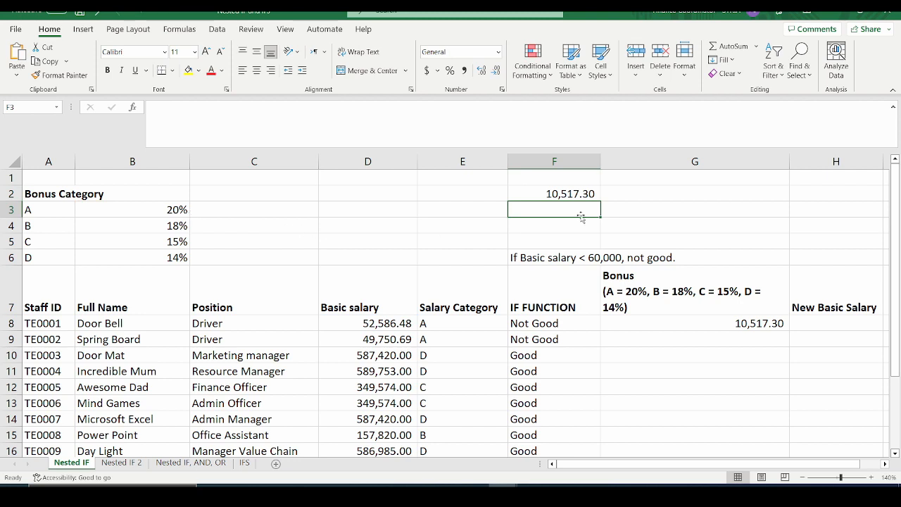
left_click(585, 191)
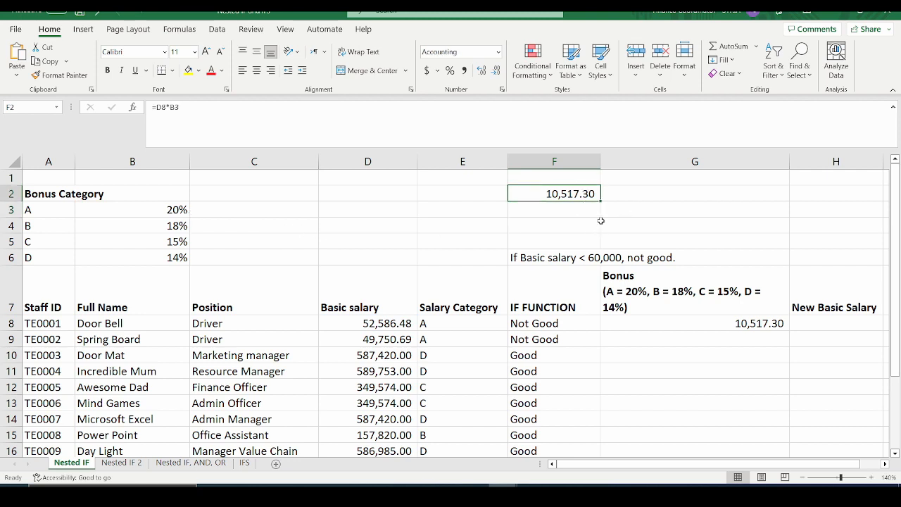
key("Delete")
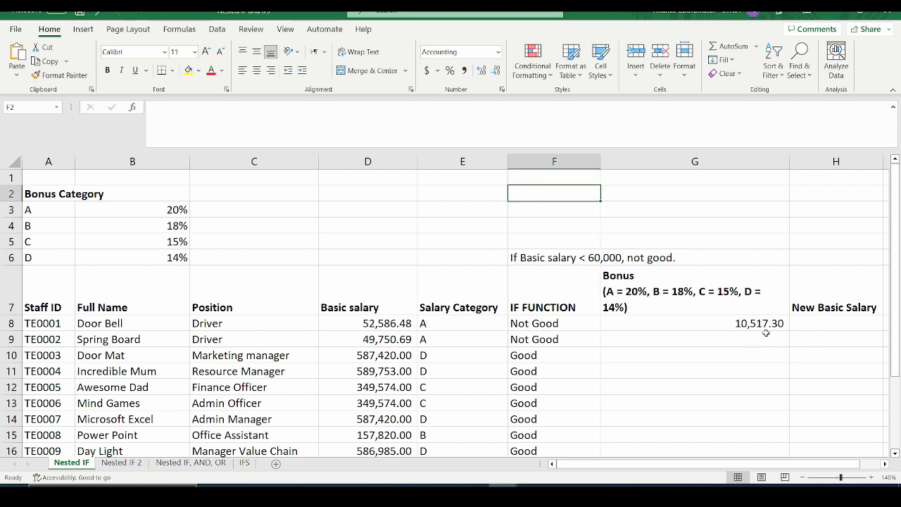
- Fill the nested IF bonus formula from G8 down through G22 for all staff
left_click(768, 323)
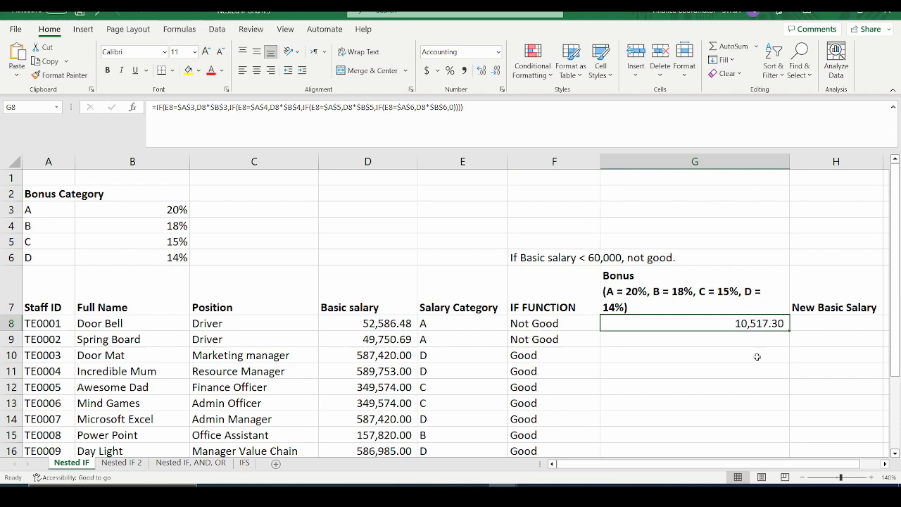
scroll(759, 354, "down", 1)
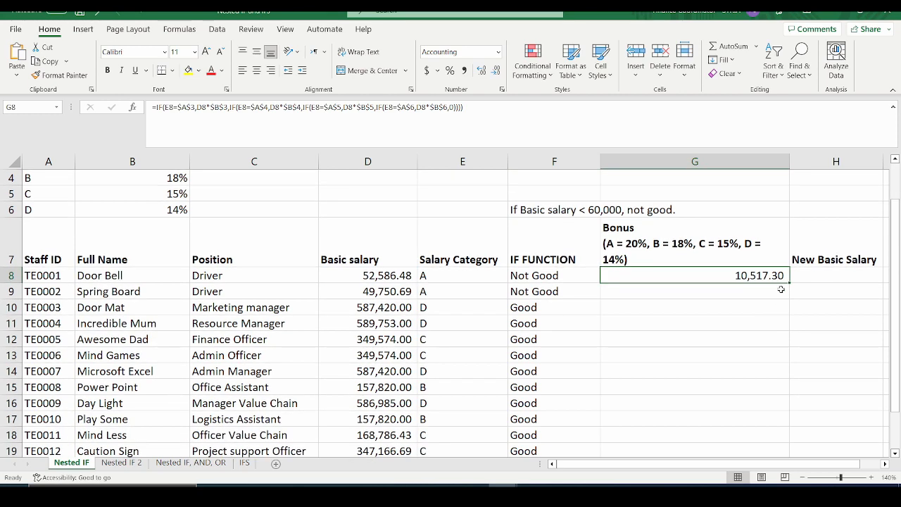
left_click_drag(789, 283, 737, 403)
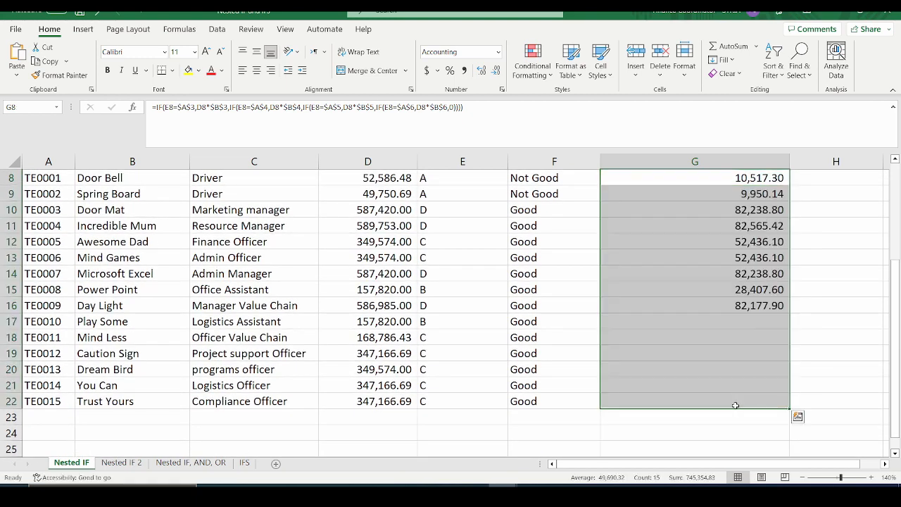
scroll(720, 356, "up", 1)
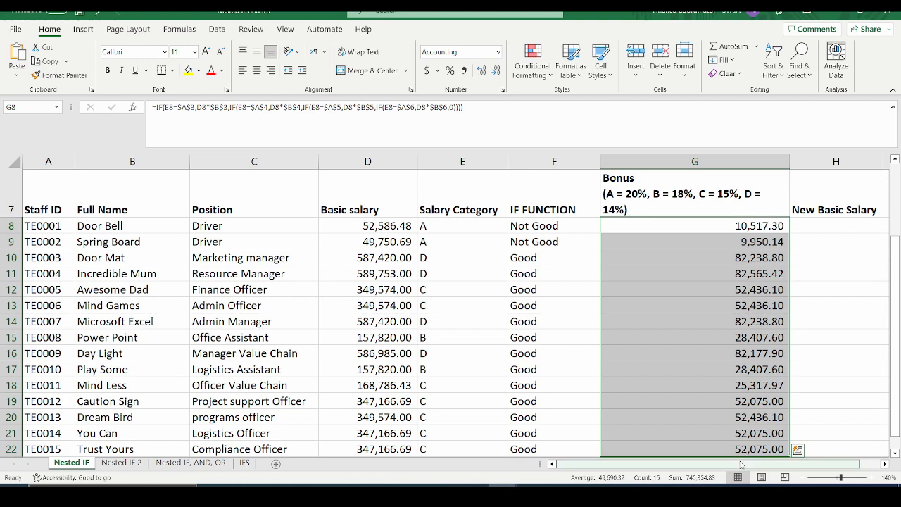
- Calculate the New Basic Salary in H8 as D8+G8 and fill the formula down through H22
left_click_drag(741, 465, 761, 465)
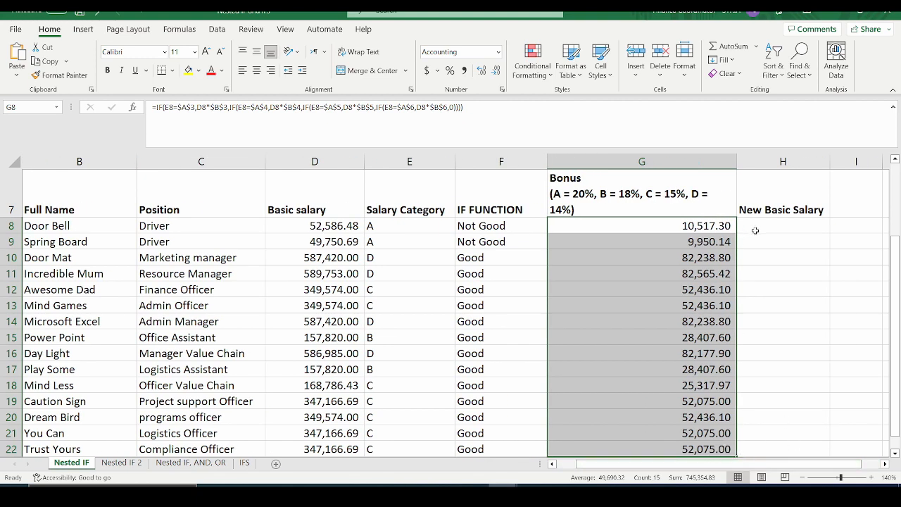
left_click(755, 231)
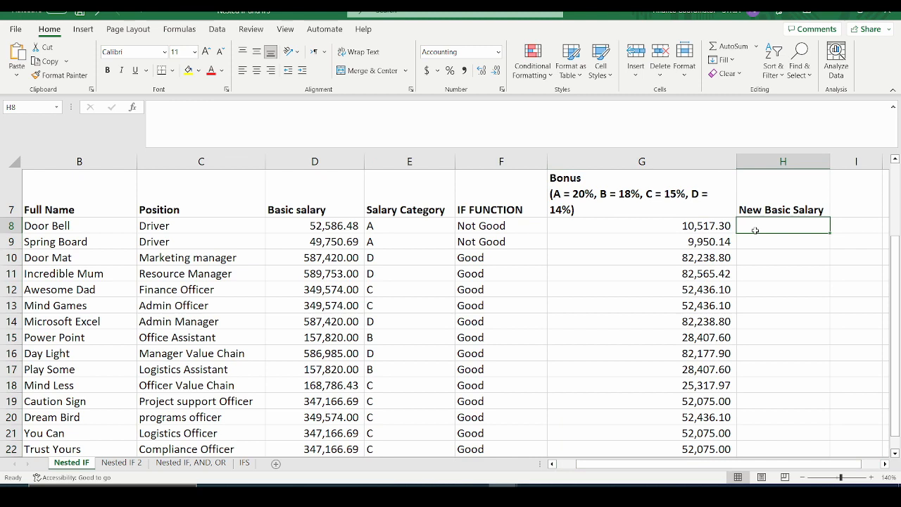
type("=")
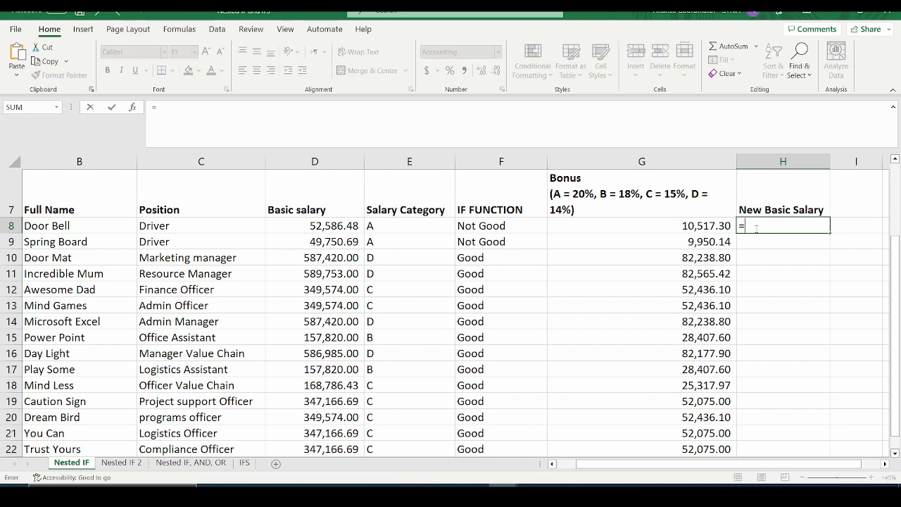
left_click(313, 226)
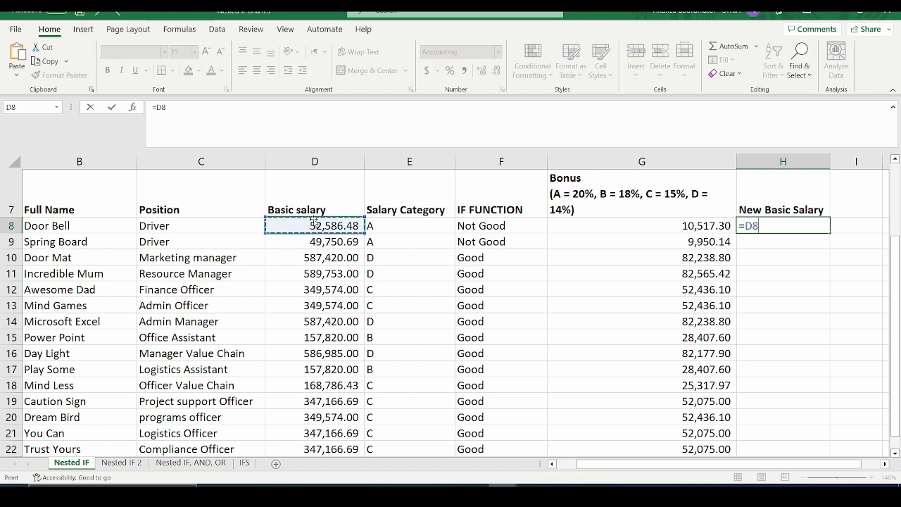
type("+")
left_click(688, 224)
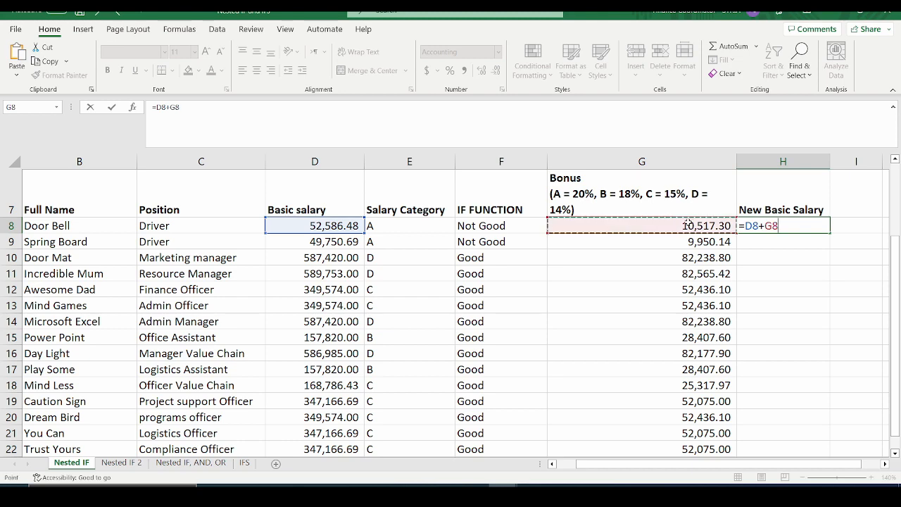
key("Return")
key("Up")
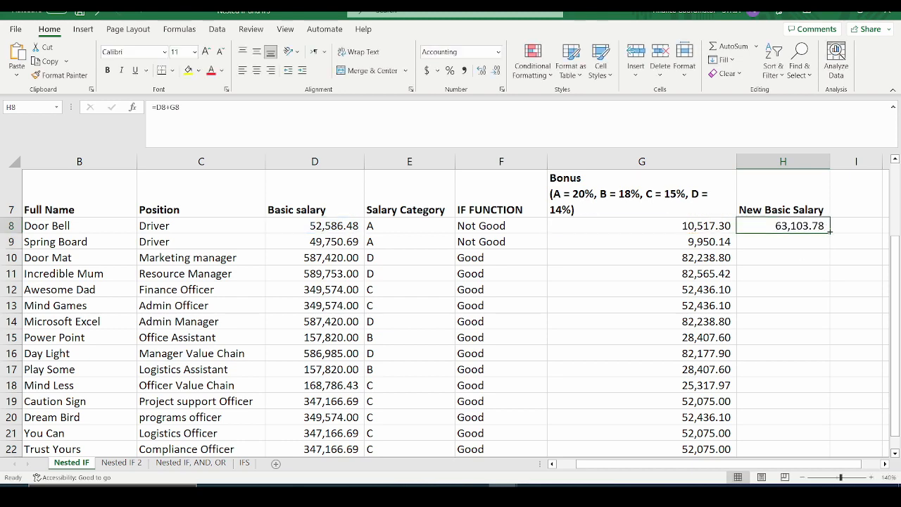
left_click_drag(831, 231, 820, 402)
scroll(650, 338, "up", 3)
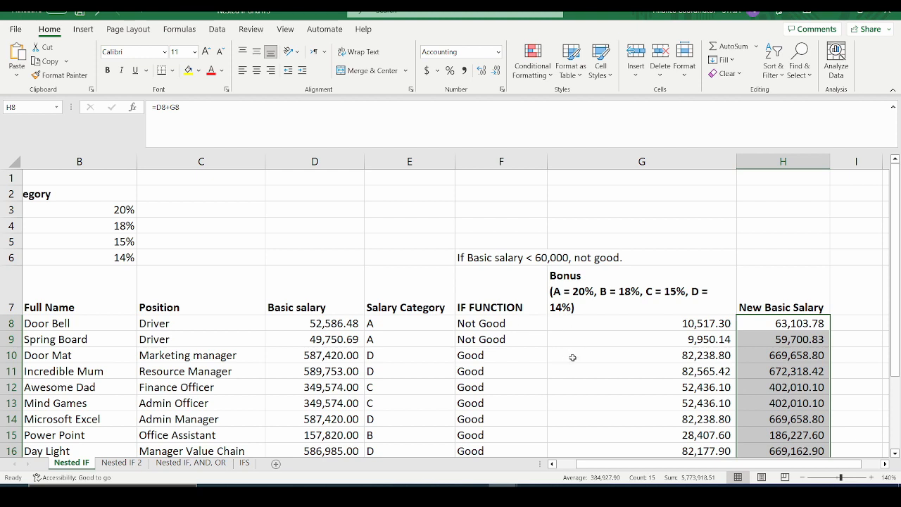
- Switch to the Nested IF 2 sheet and enlarge its view to 140%
key("ctrl+Page_Down")
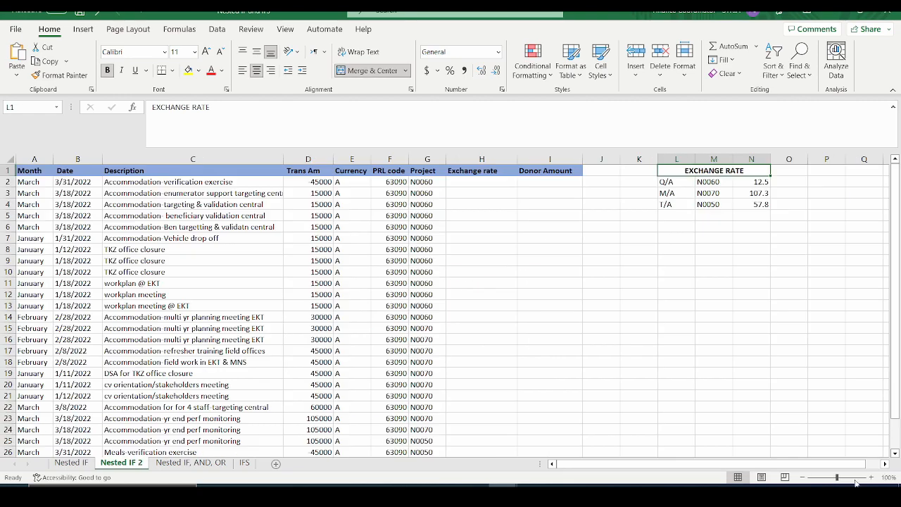
left_click(871, 477)
left_click(871, 478)
left_click(871, 478)
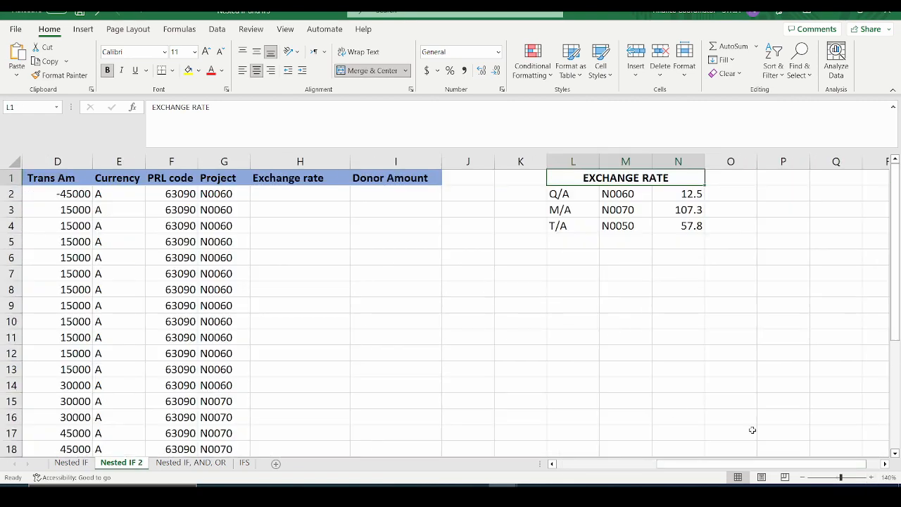
scroll(757, 436, "left", 3)
left_click_drag(662, 467, 675, 467)
left_click(578, 255)
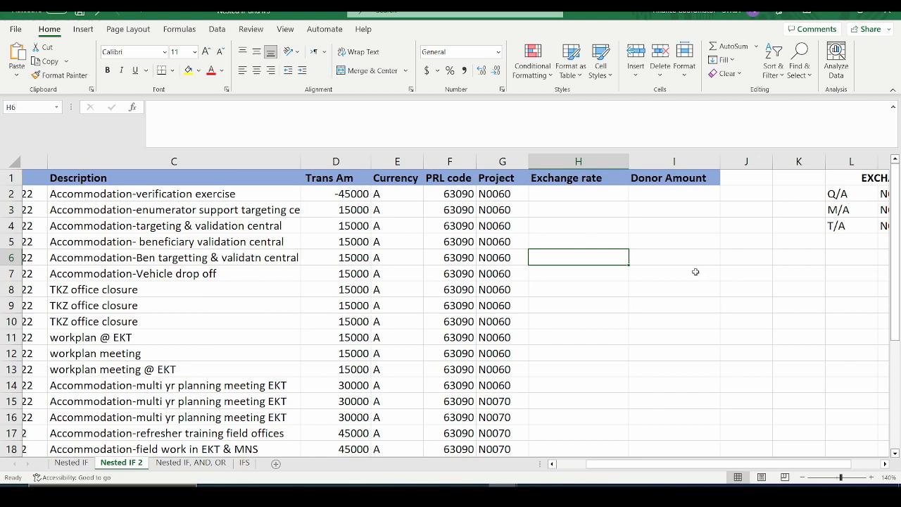
- Review the transaction table's columns, from Month and Date through Currency, PRL code, Project and Exchange rate
left_click_drag(656, 463, 620, 464)
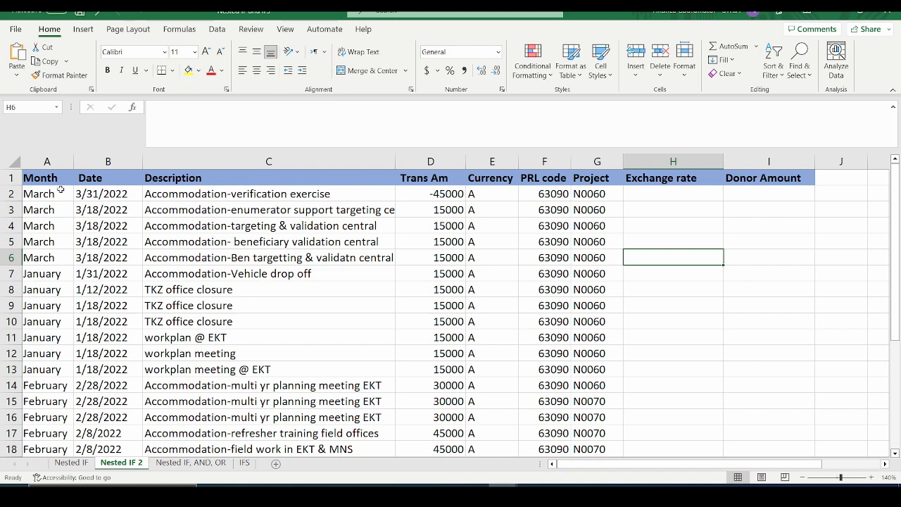
left_click(47, 162)
left_click(108, 162)
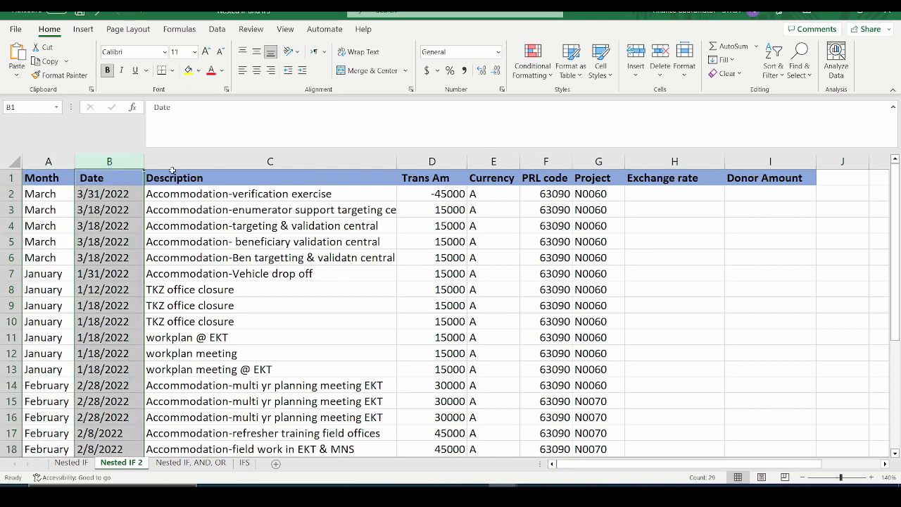
left_click(455, 162)
left_click(512, 162)
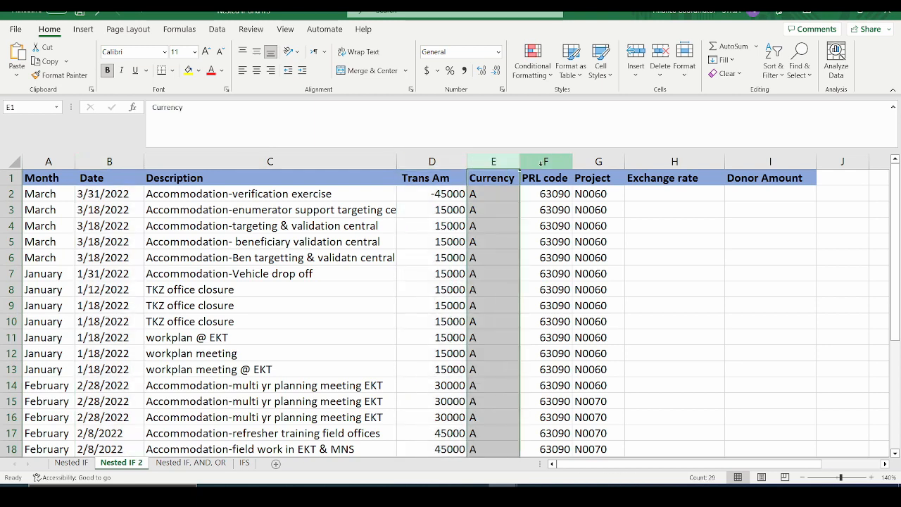
left_click(544, 162)
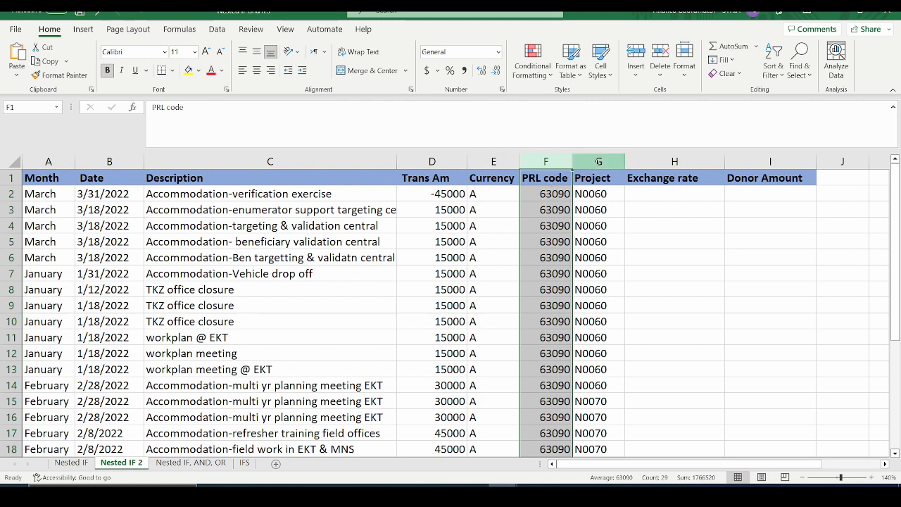
left_click(599, 162)
left_click(674, 162)
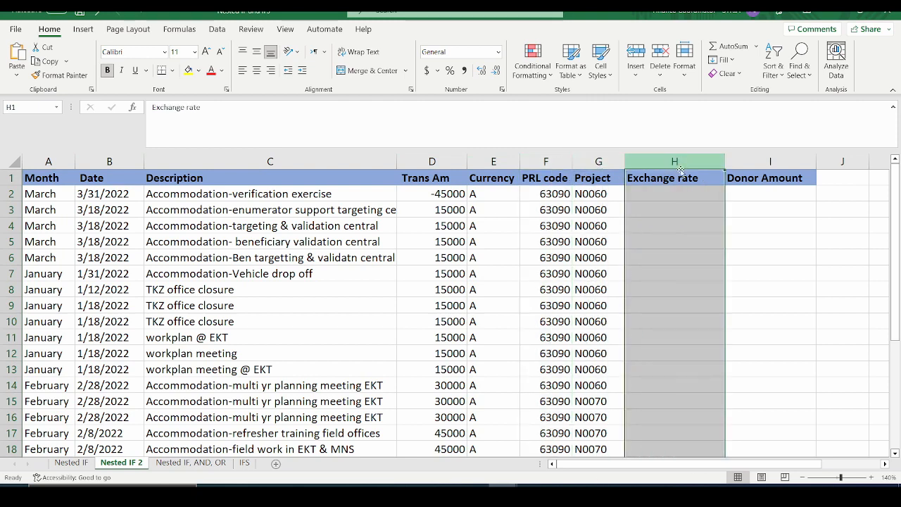
- Examine the EXCHANGE RATE table in L2:N4 and its rates in N2:N4 next to the empty Exchange rate column
scroll(780, 204, "right", 3)
left_click_drag(762, 195, 852, 223)
left_click(510, 261)
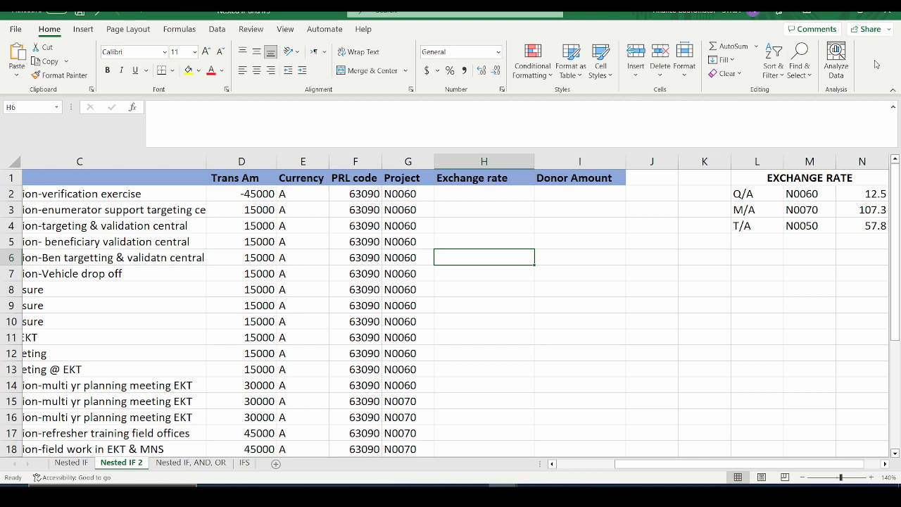
left_click_drag(855, 194, 856, 224)
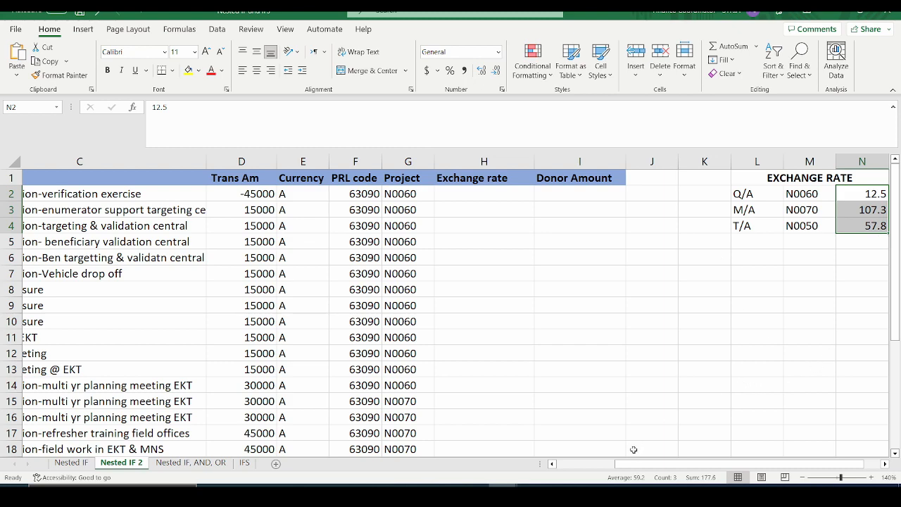
mouse_move(636, 463)
left_mouse_down()
mouse_move(588, 466)
mouse_move(648, 460)
left_mouse_up()
- Compare the Currency column with the currency pairs in L2:L4 and the project codes in M2:M4 of the EXCHANGE RATE table
left_click(303, 162)
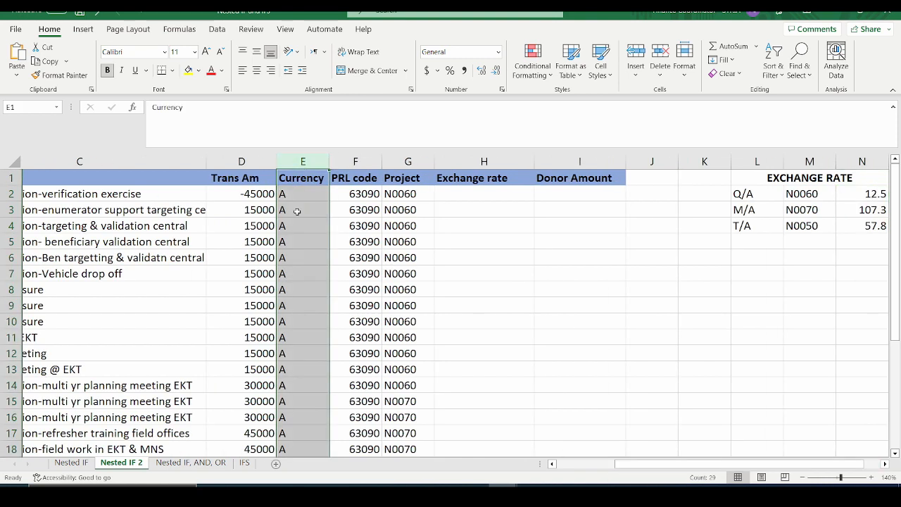
left_click(297, 209)
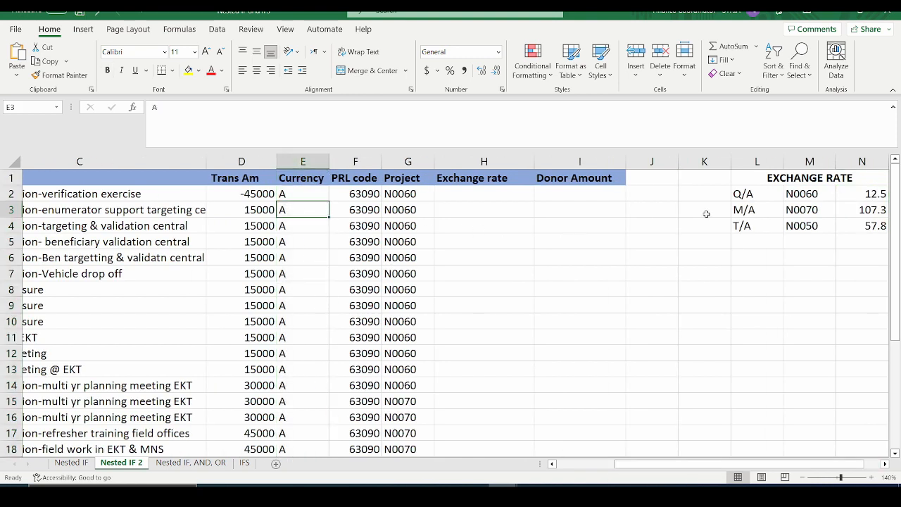
left_click(755, 195)
left_click(741, 211)
left_click(742, 230)
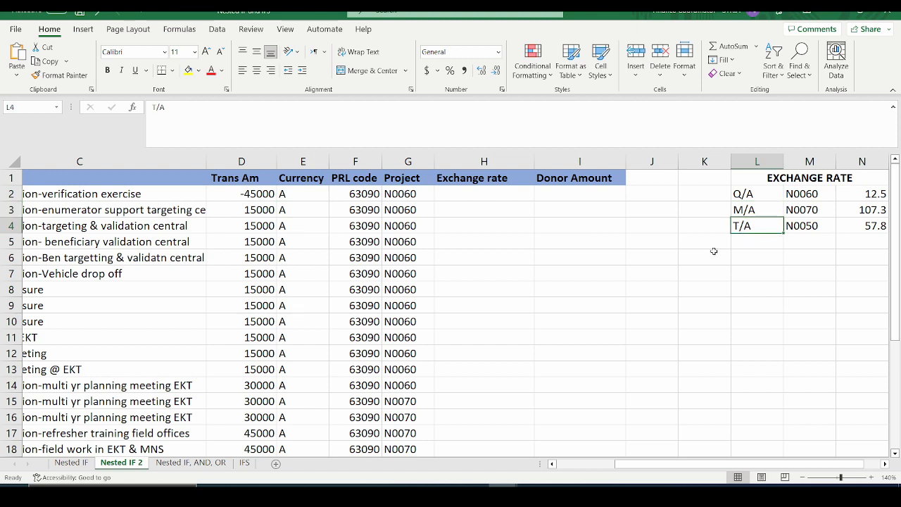
left_click_drag(802, 197, 800, 220)
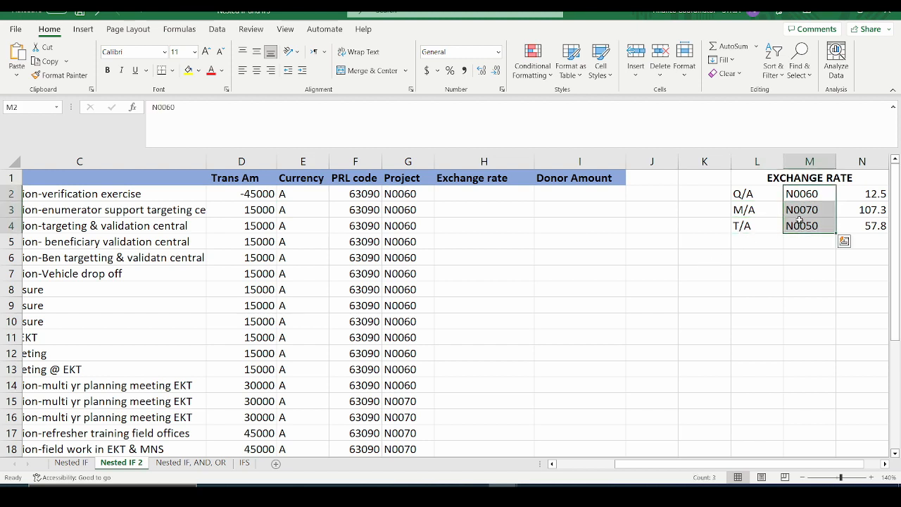
left_click(805, 201)
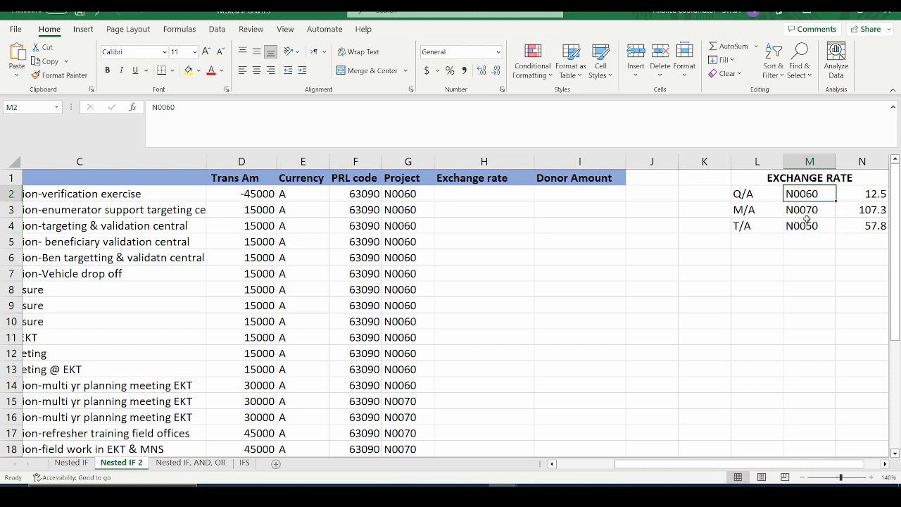
left_click(755, 197)
left_click(755, 210)
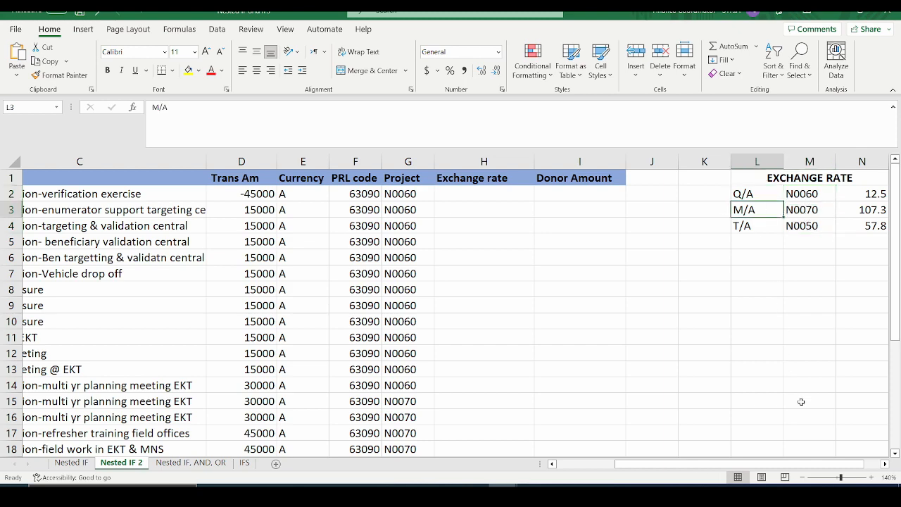
left_click_drag(849, 466, 868, 470)
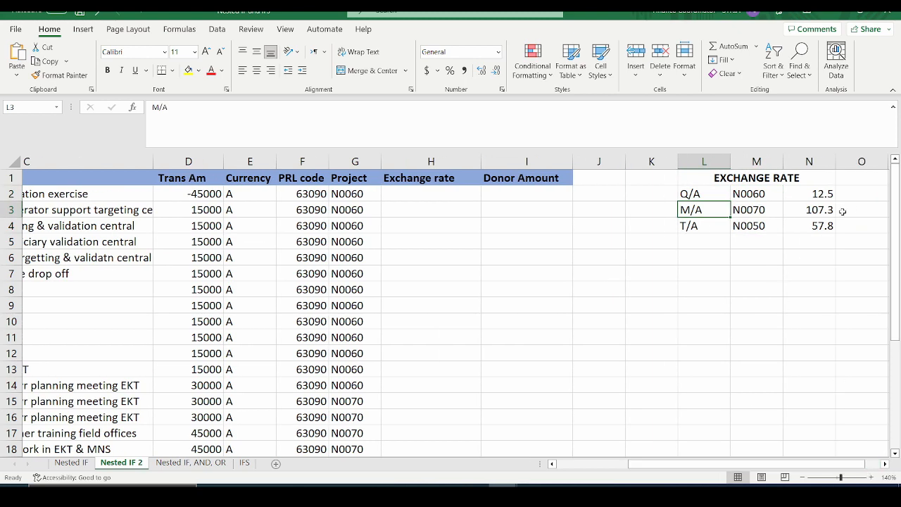
- Review the rates in N2:N4, the empty Exchange rate column and the currency pairs in L2:L4
left_click_drag(821, 187, 810, 229)
left_click(465, 322)
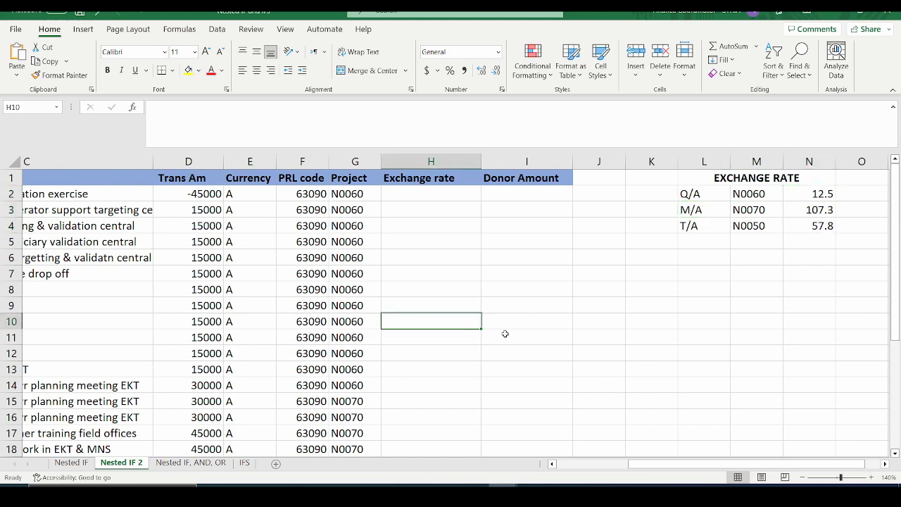
left_click_drag(662, 466, 599, 467)
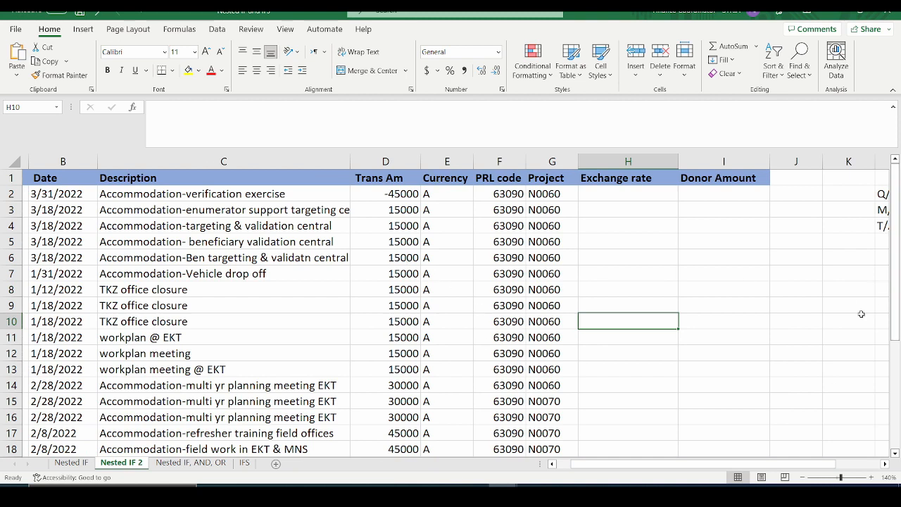
left_click_drag(786, 468, 813, 467)
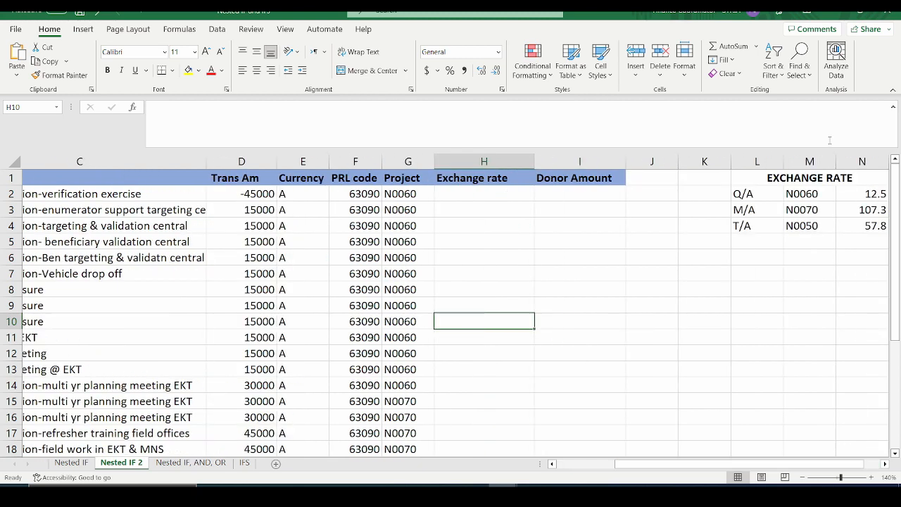
left_click(744, 195)
left_click(743, 210)
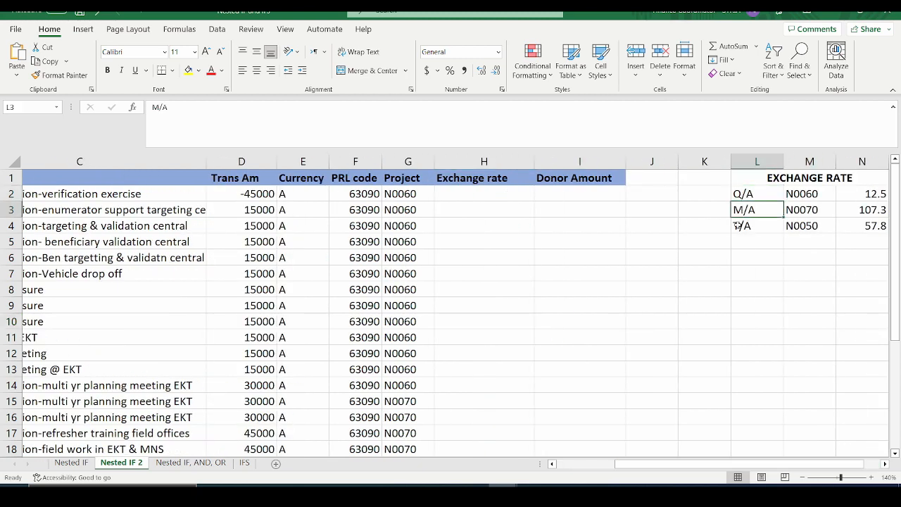
left_click(738, 225)
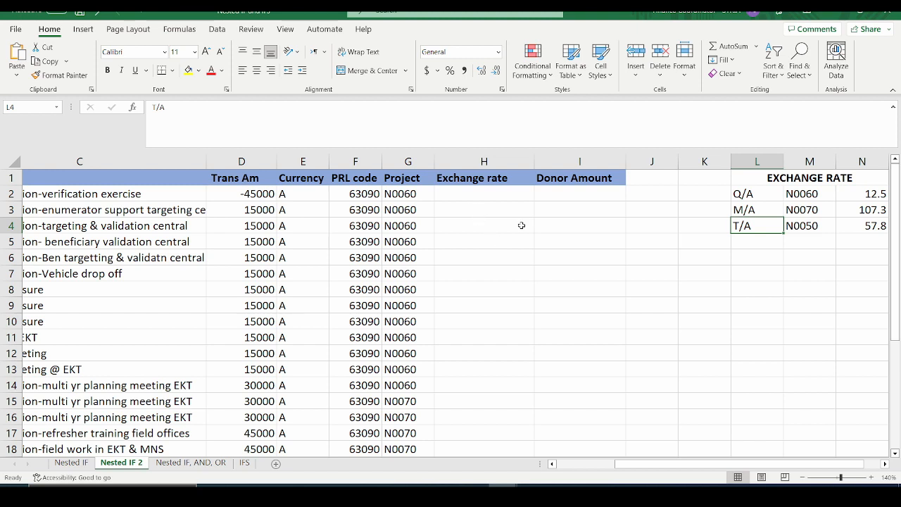
- Start an IF formula in H2 that tests G2 against $M$2 and returns the rate in $N$2 when true
left_click(521, 194)
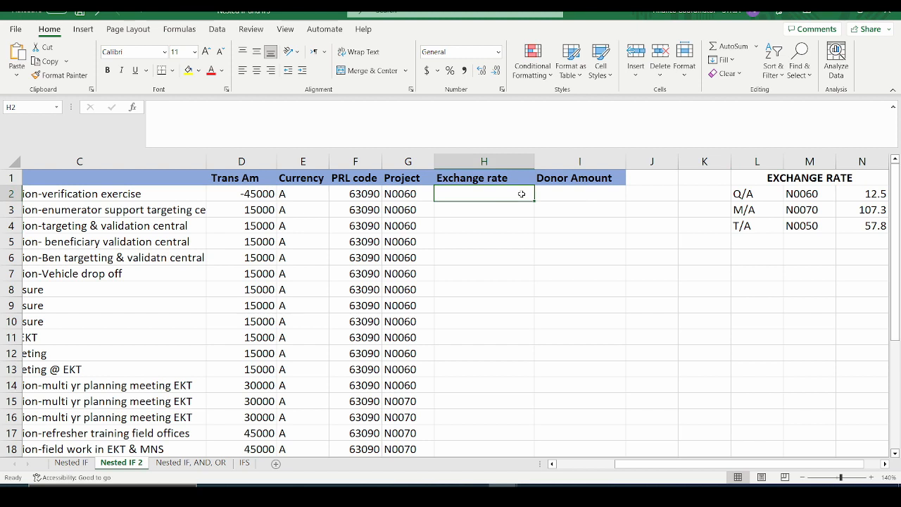
type("=")
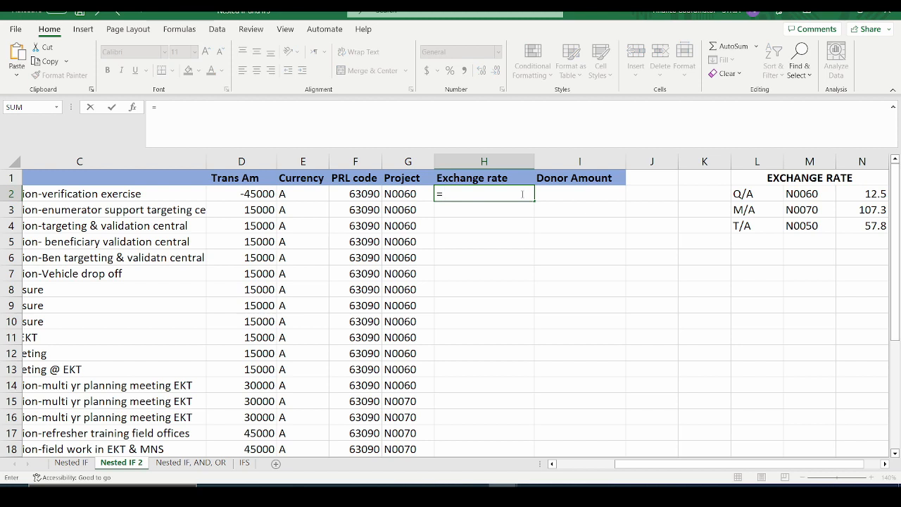
type("if(")
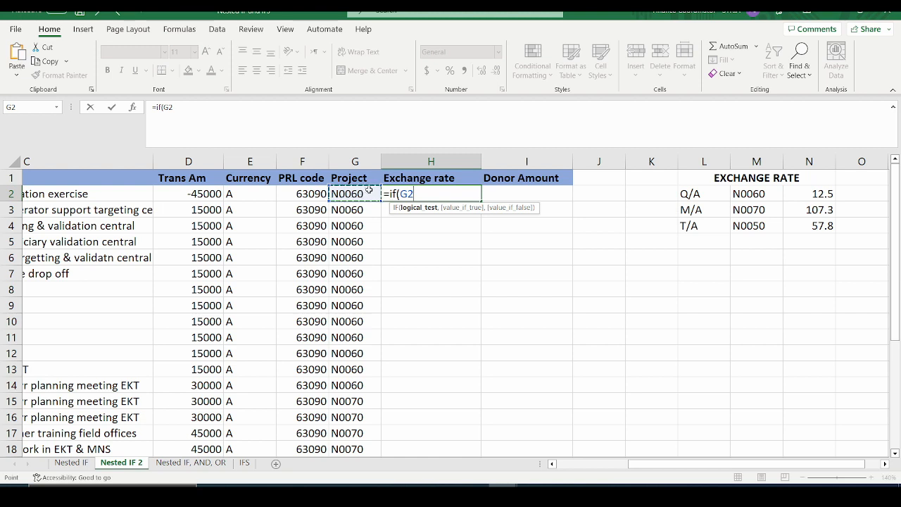
type("=")
left_click(761, 196)
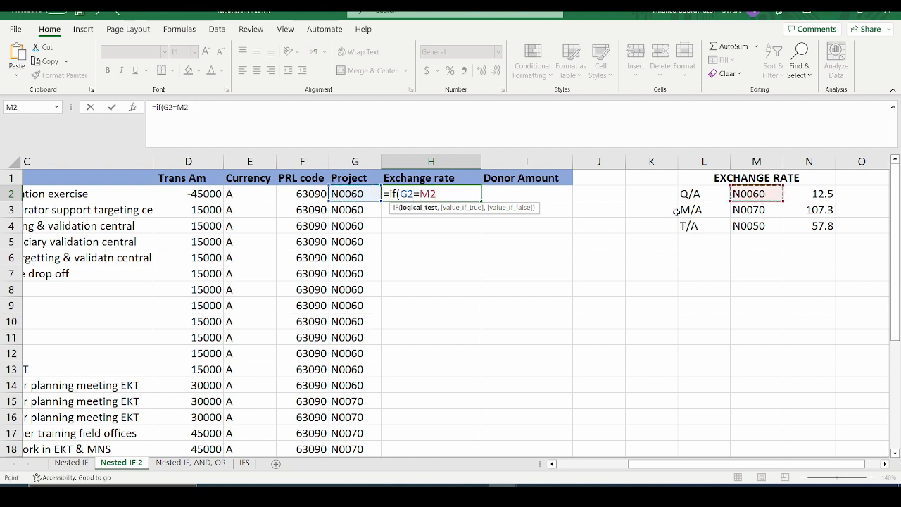
key("F4")
type(",")
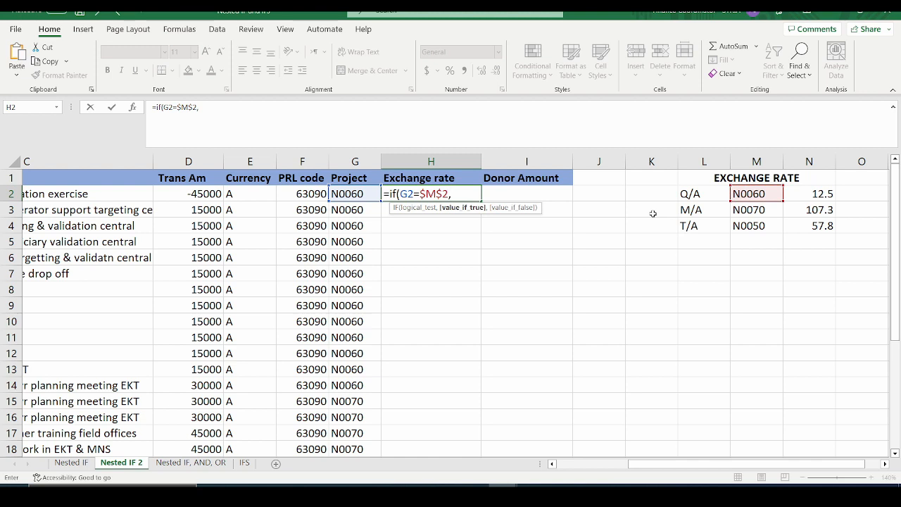
left_click(802, 196)
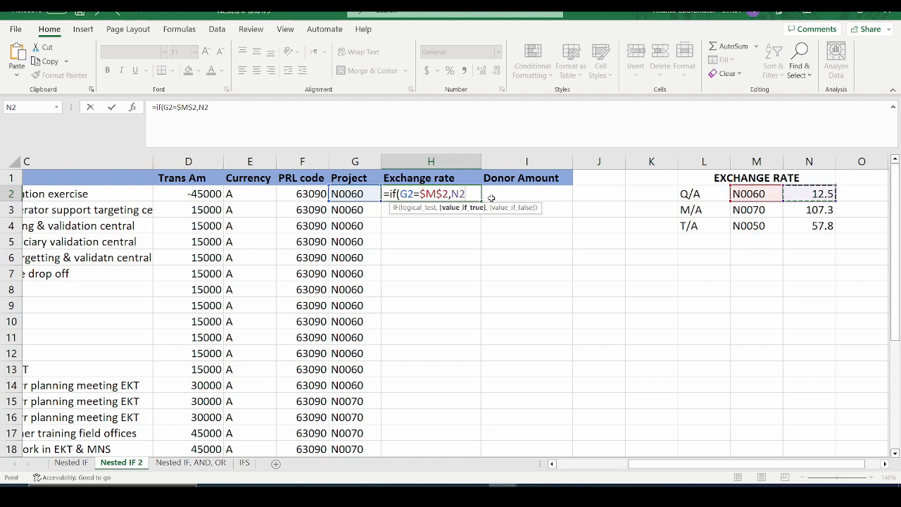
key("F4")
type(",")
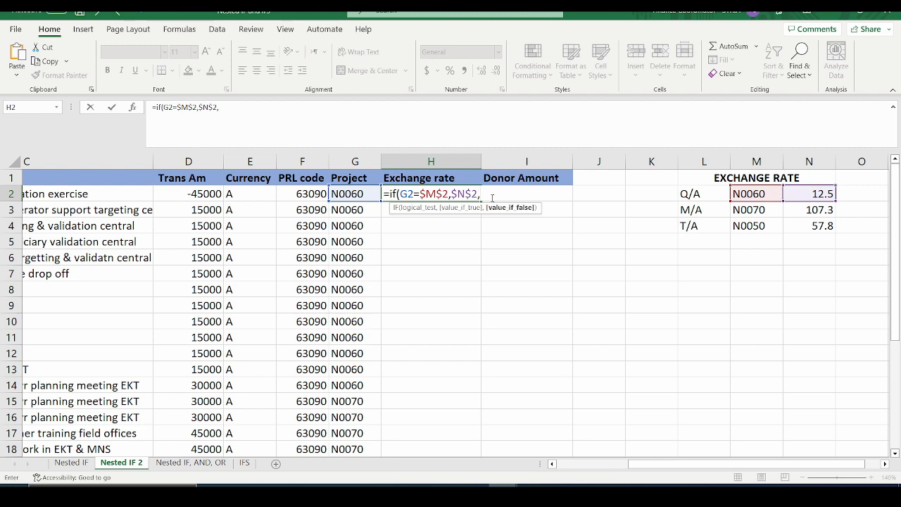
- Nest a second IF as the false value in H2, testing G2=$M$3 and returning $N$3 when true
type("if(")
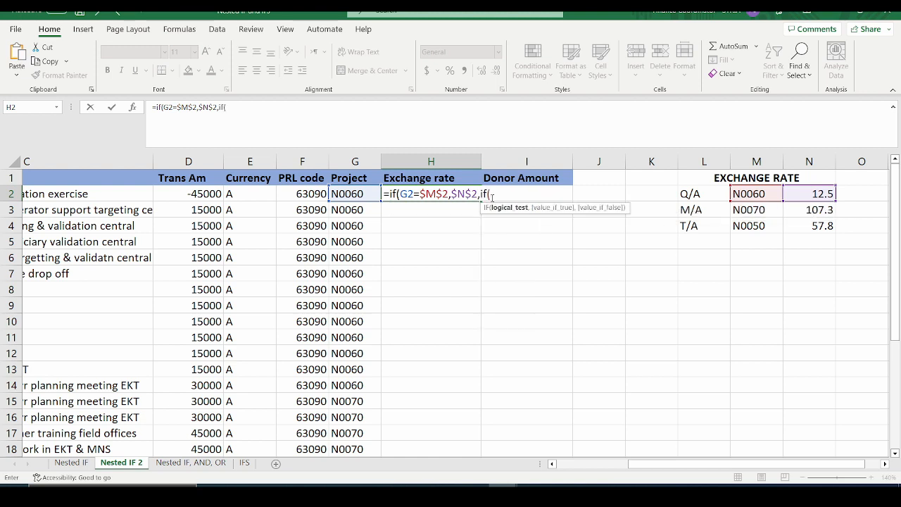
left_click(350, 195)
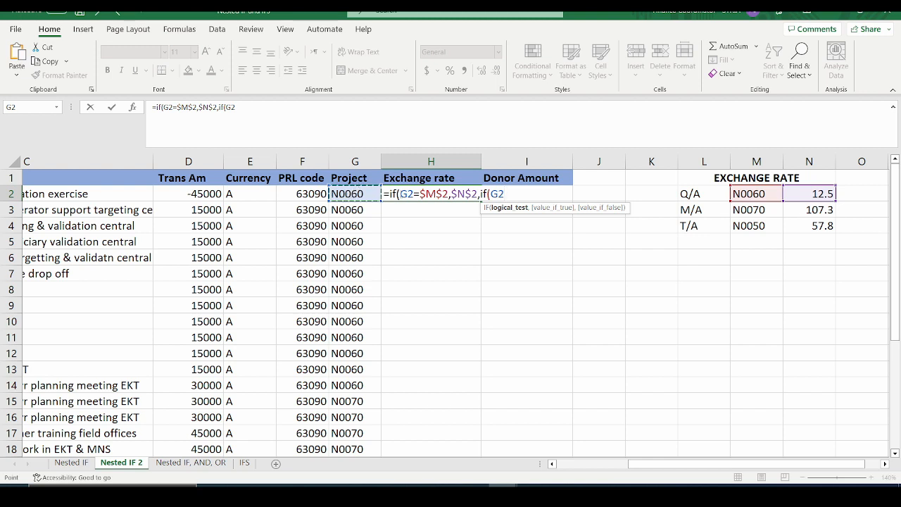
type("=")
left_click(765, 210)
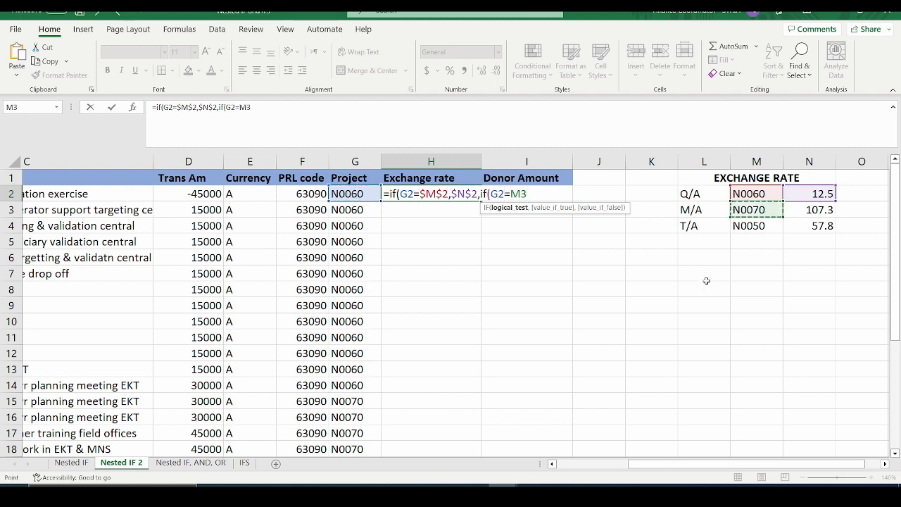
key("F4")
type(",")
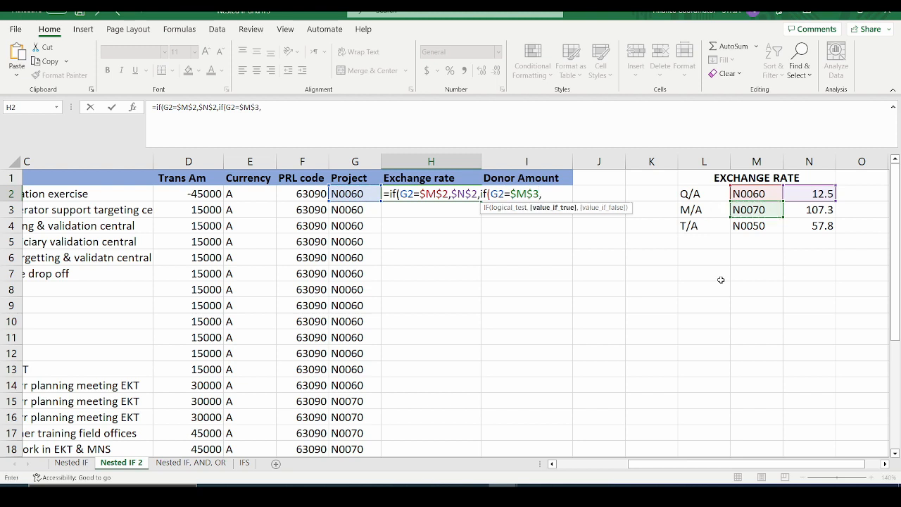
left_click(819, 211)
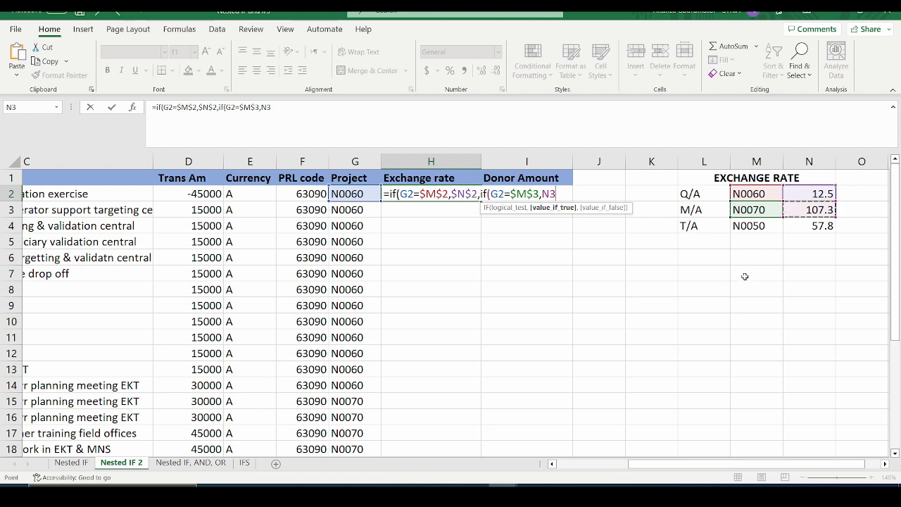
key("F4")
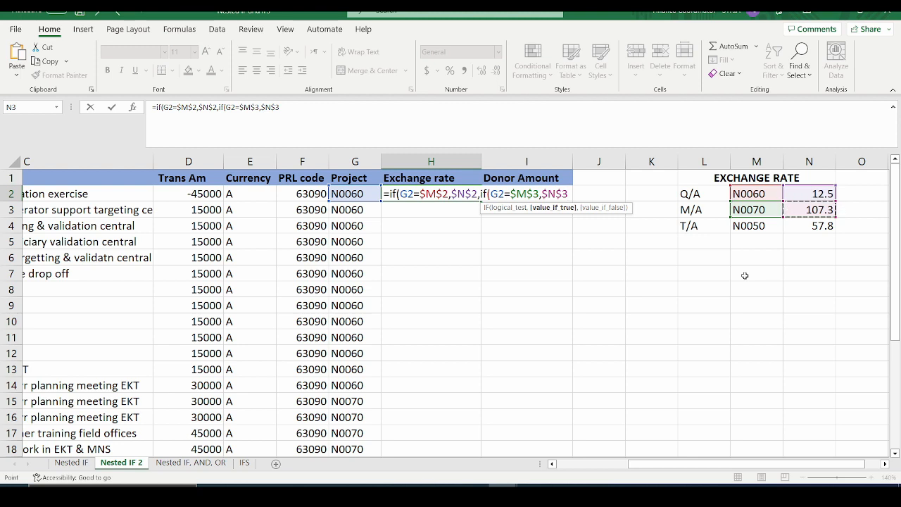
type(",")
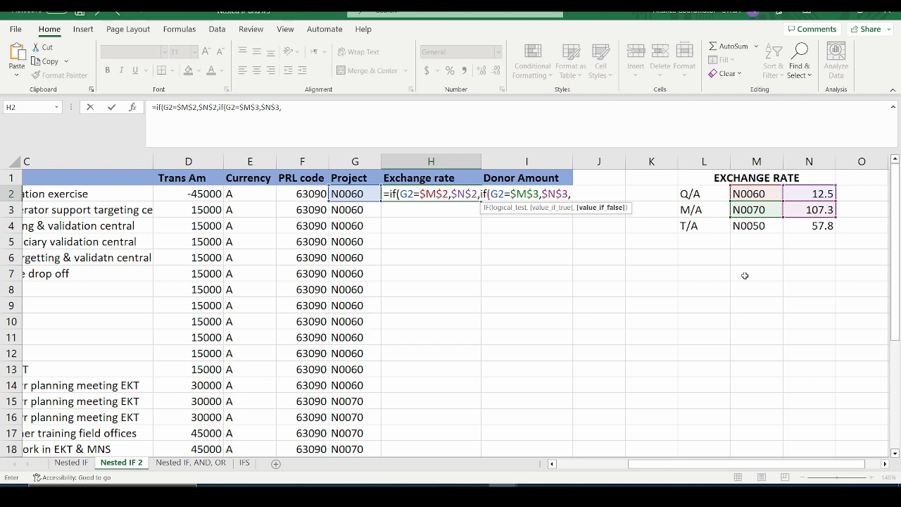
- Nest a third IF in the H2 formula, testing G2=$M$4 and returning $N$4 when true
type("if")
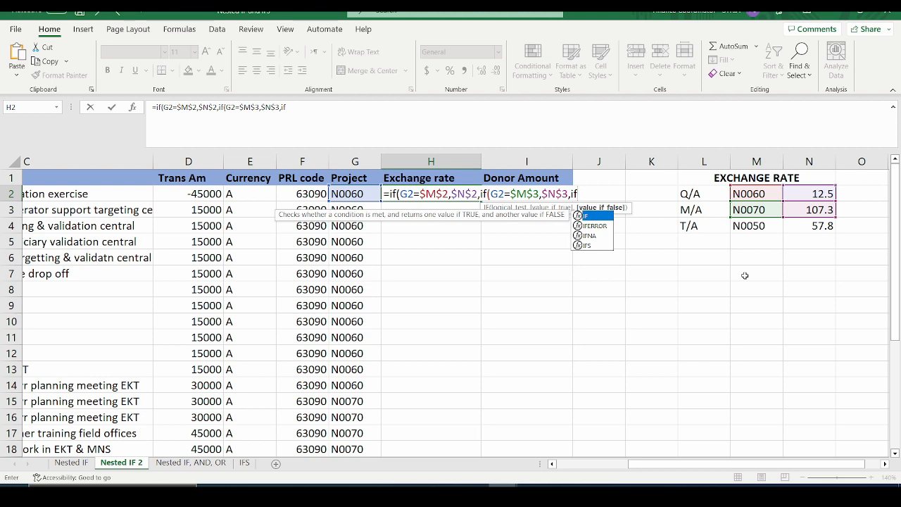
type("(")
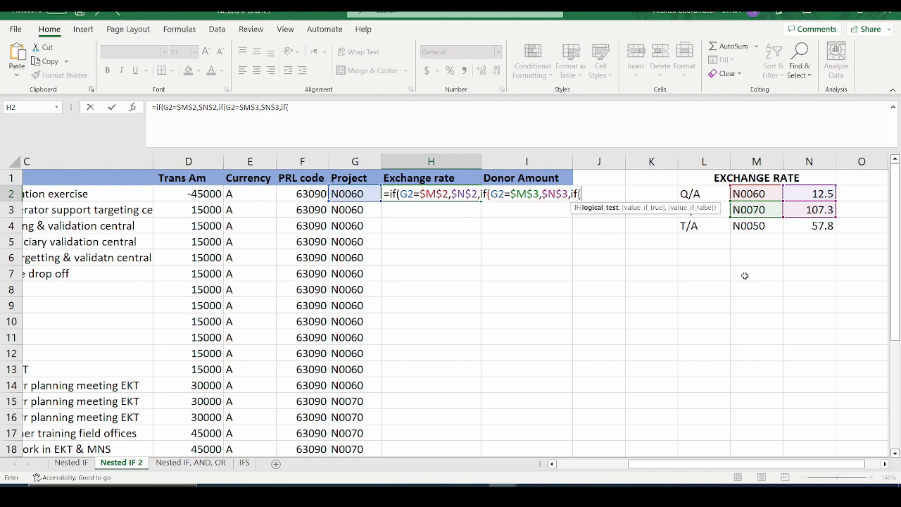
left_click(367, 193)
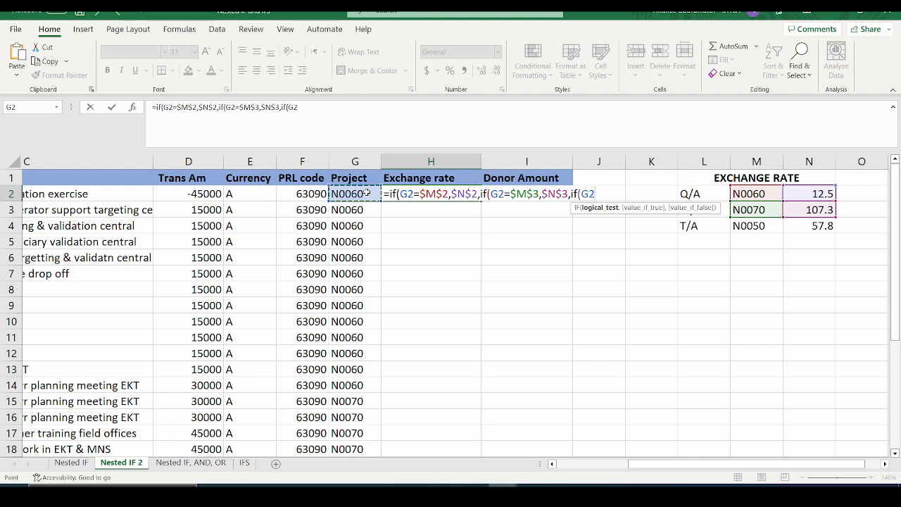
type("=")
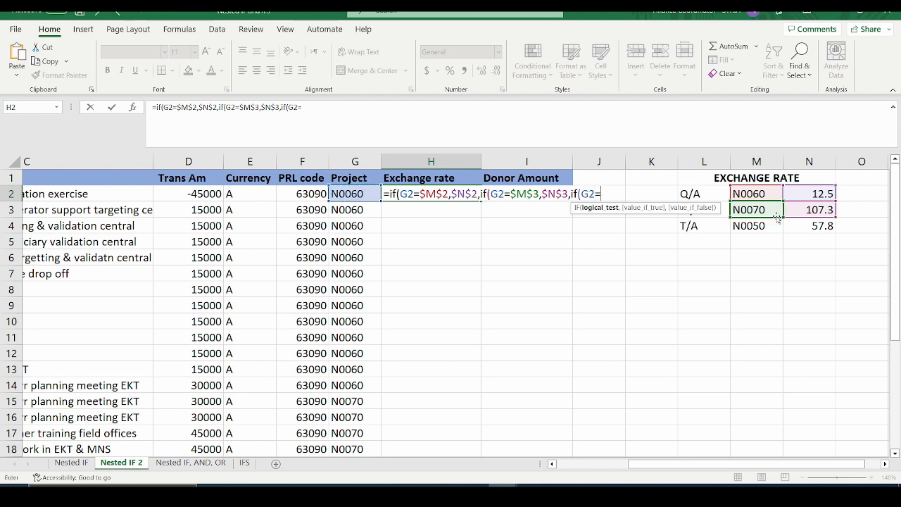
left_click(771, 226)
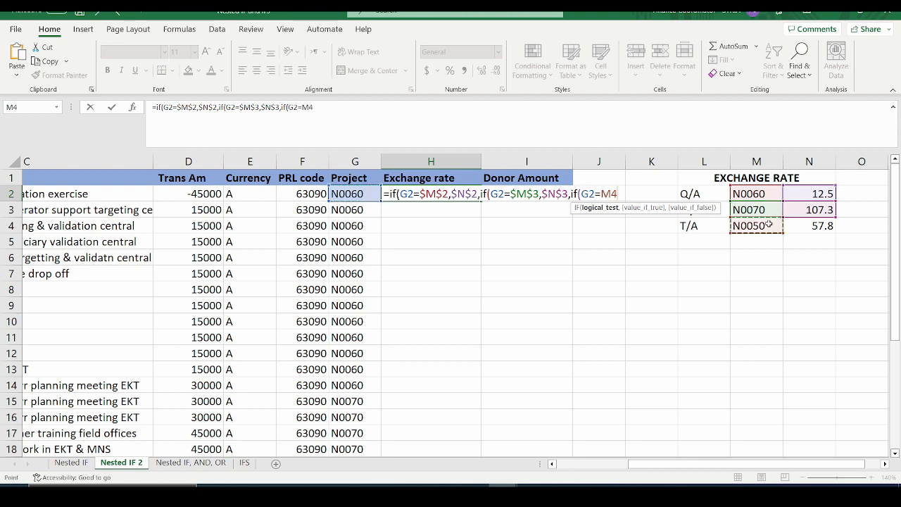
key("F4")
type(",")
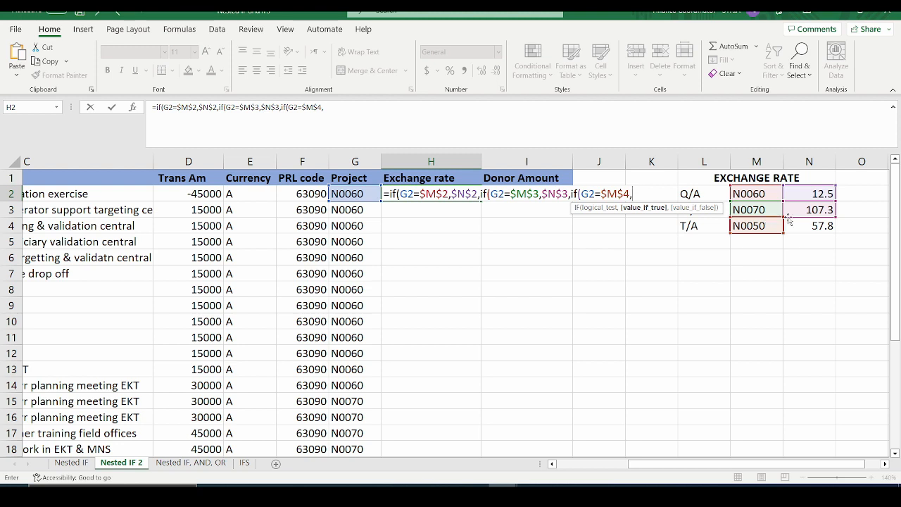
left_click(817, 226)
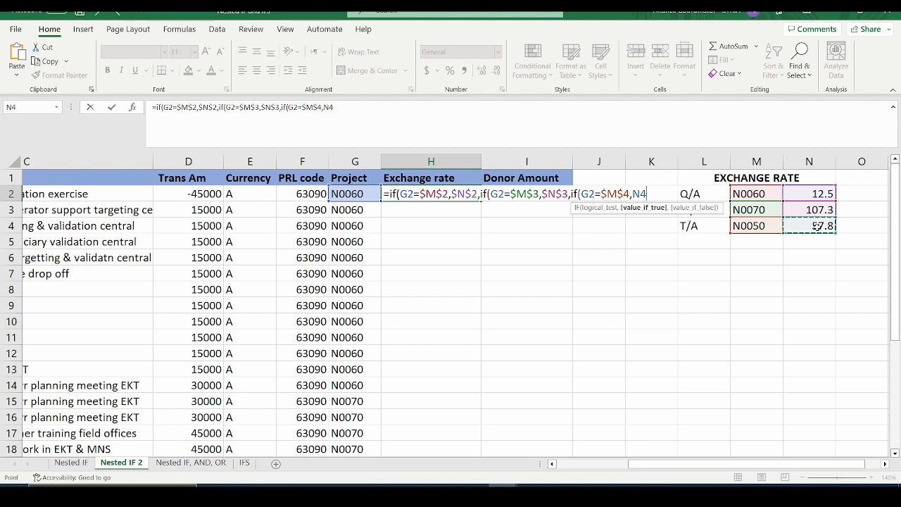
key("F4")
type(",")
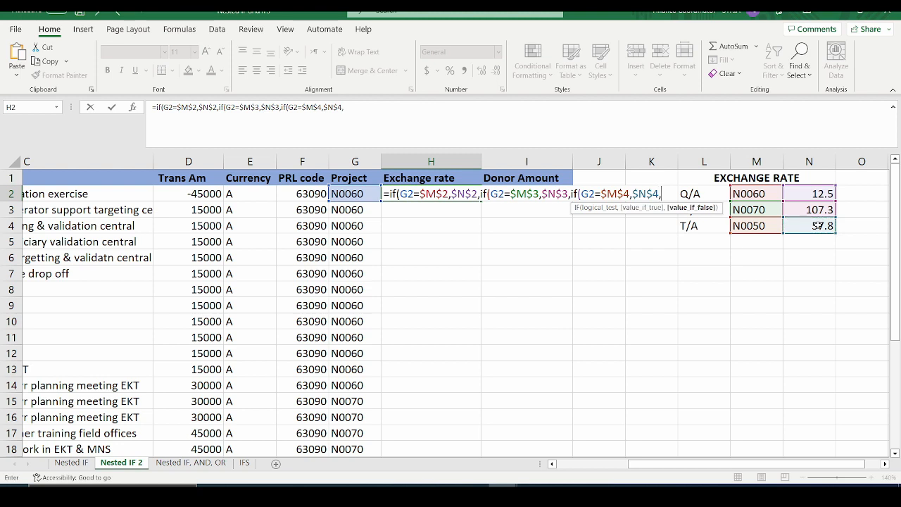
- Finish the H2 formula with 0 as the final false value, close all three IFs and enter it
type("0)")
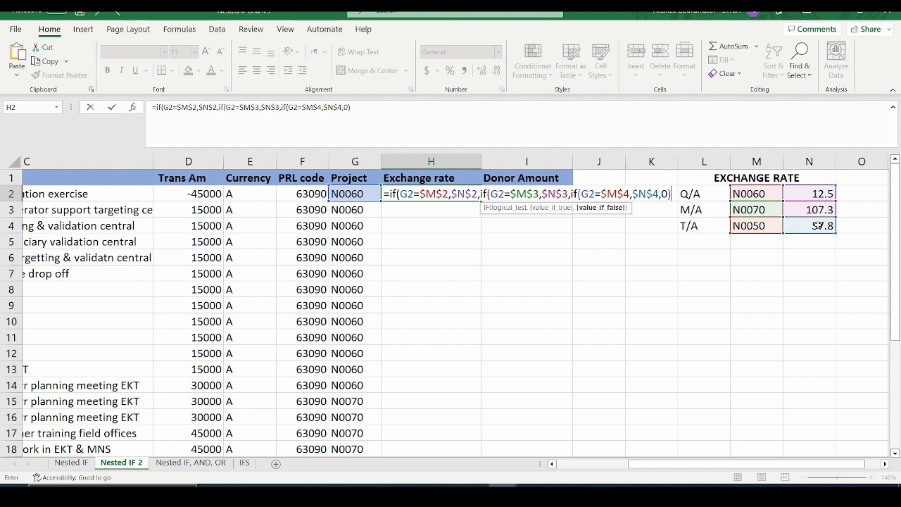
type(")")
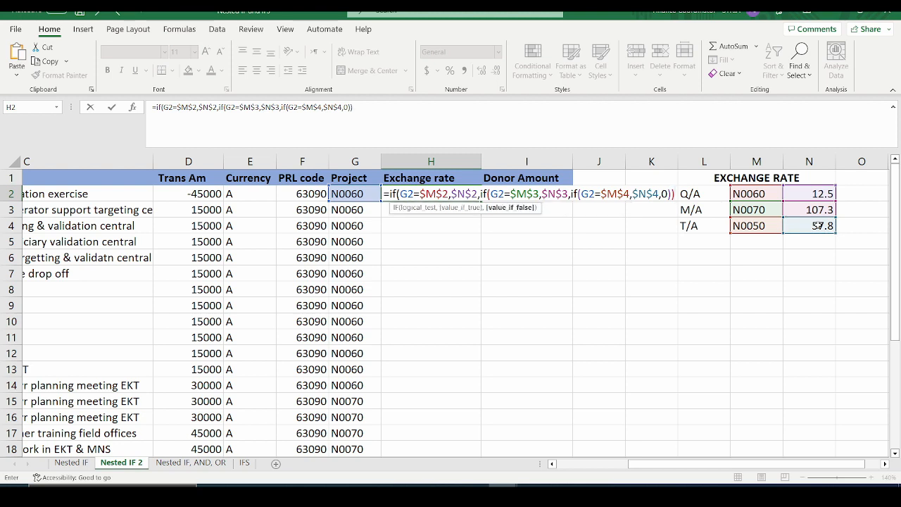
type(")")
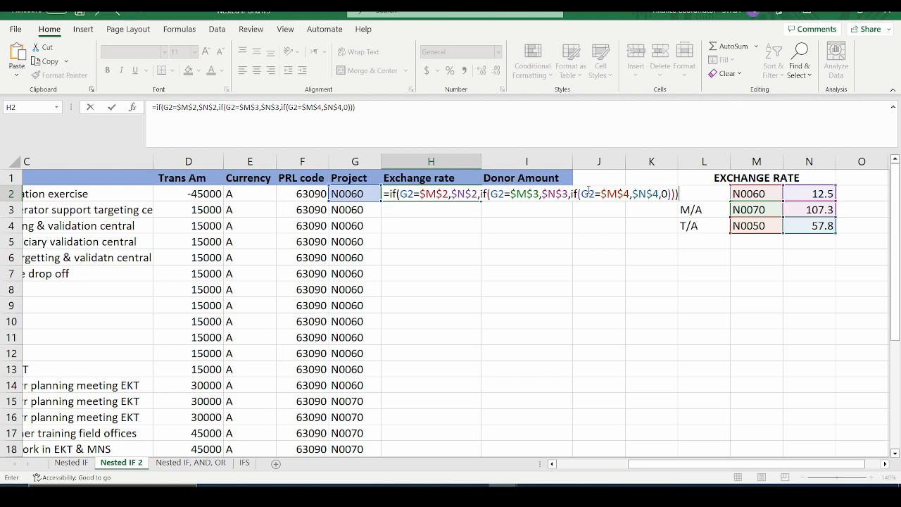
key("Return")
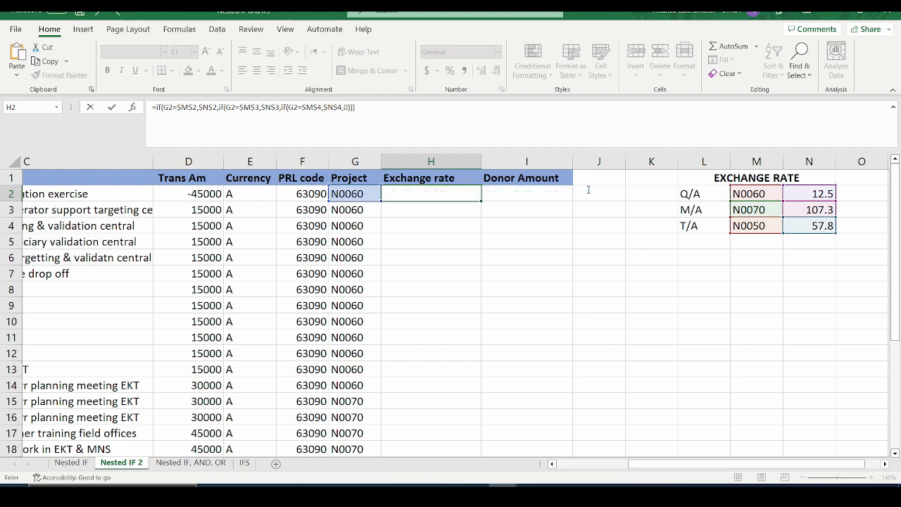
- Fill the nested IF formula from H2 down the Exchange rate column through the last transaction row
left_click(471, 197)
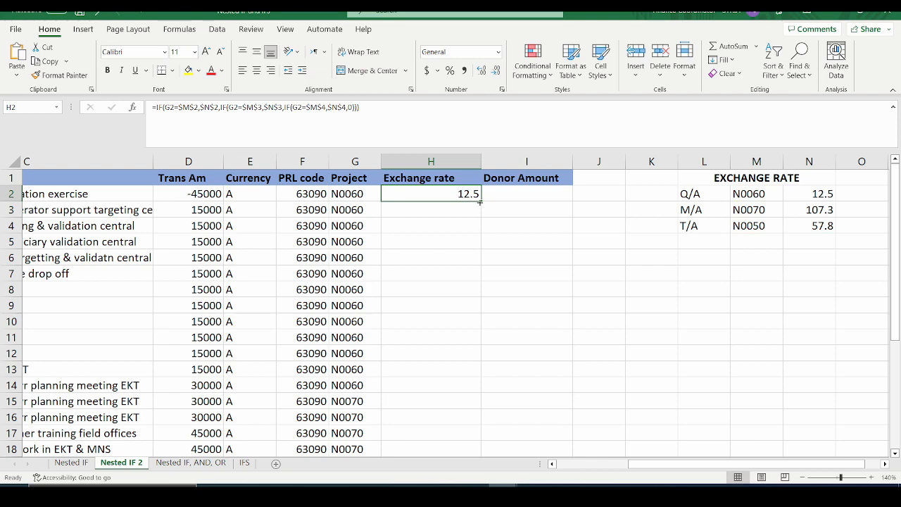
left_click_drag(481, 201, 458, 435)
scroll(453, 368, "up", 4)
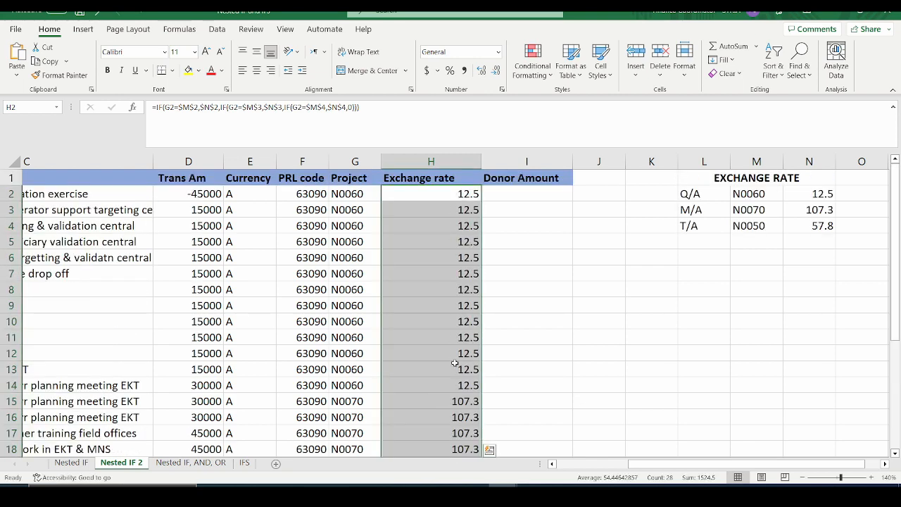
- Check the filled exchange rates against the project codes in the Project column
scroll(438, 302, "down", 3)
scroll(412, 295, "up", 3)
left_click(356, 289)
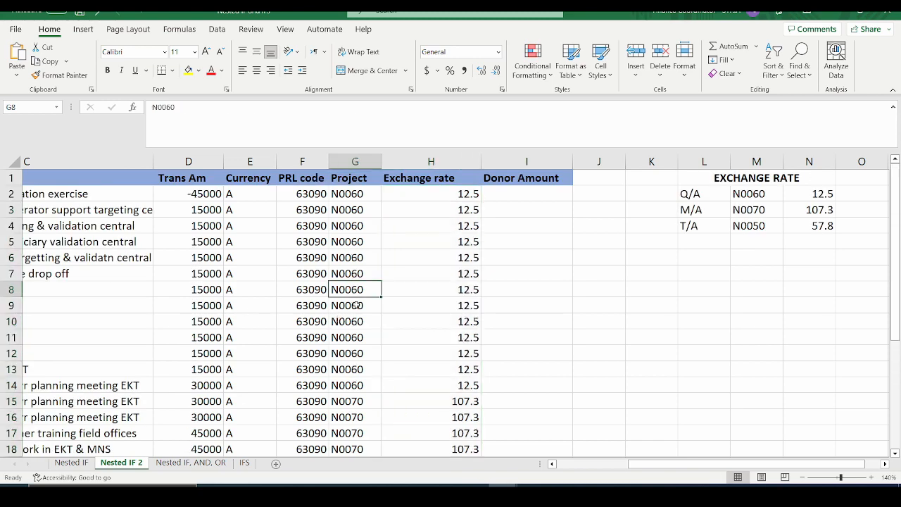
left_click_drag(357, 289, 356, 368)
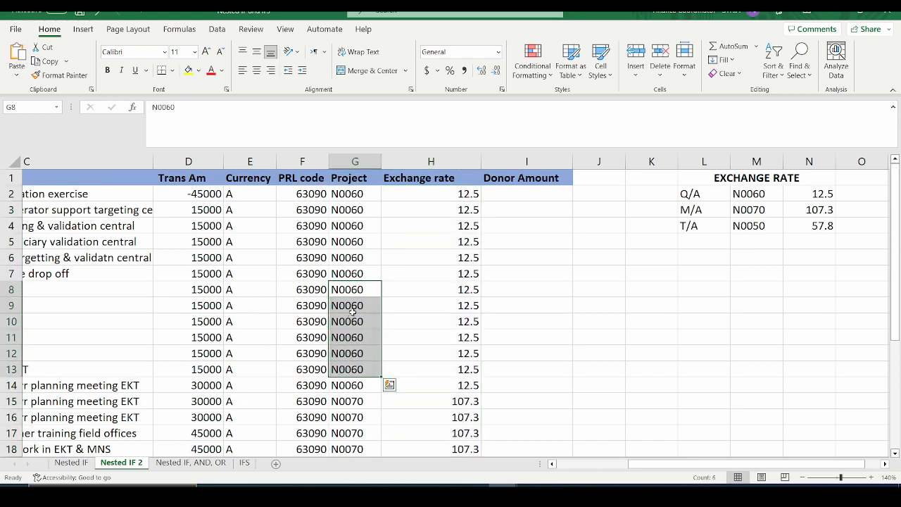
- Compare the exchange rates of the N0060, N0070 and N0050 rows with their project codes down to the last transaction
left_click_drag(449, 312, 451, 386)
scroll(396, 348, "down", 2)
scroll(397, 348, "down", 2)
left_click_drag(364, 279, 378, 325)
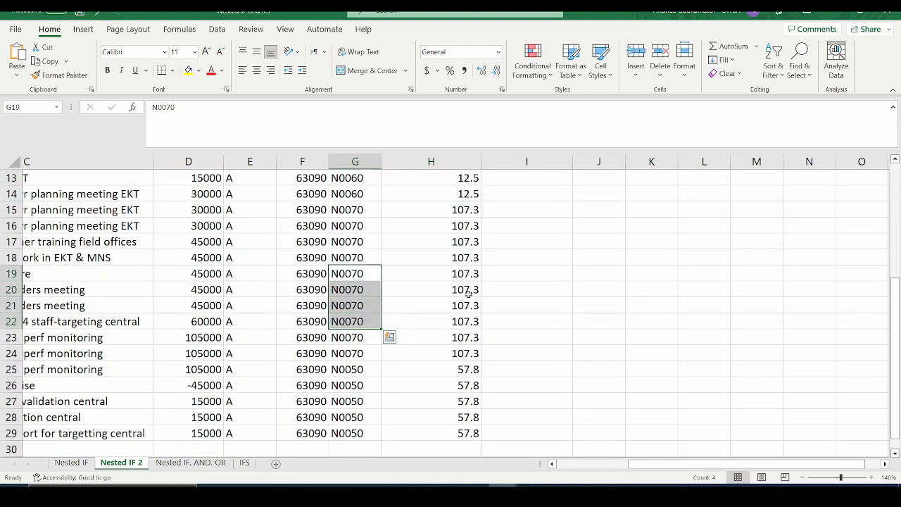
left_click_drag(465, 291, 451, 345)
left_click(357, 387)
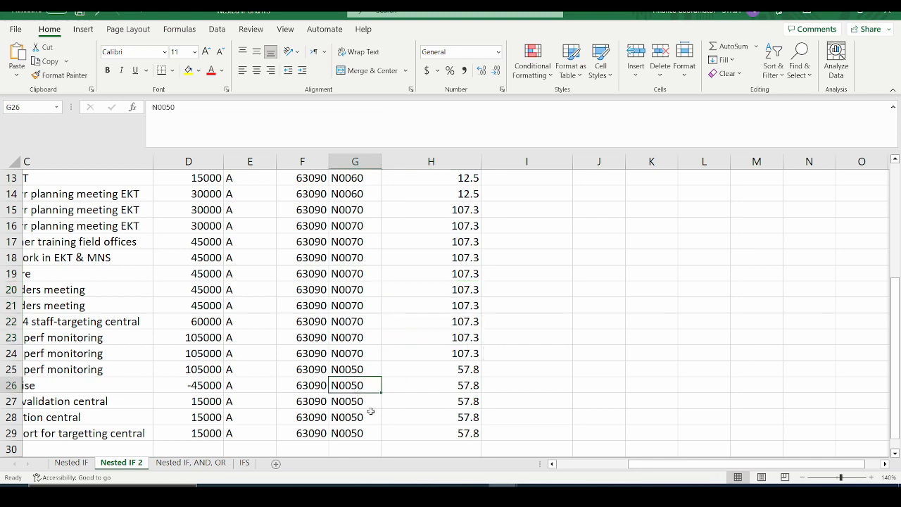
left_click(370, 416)
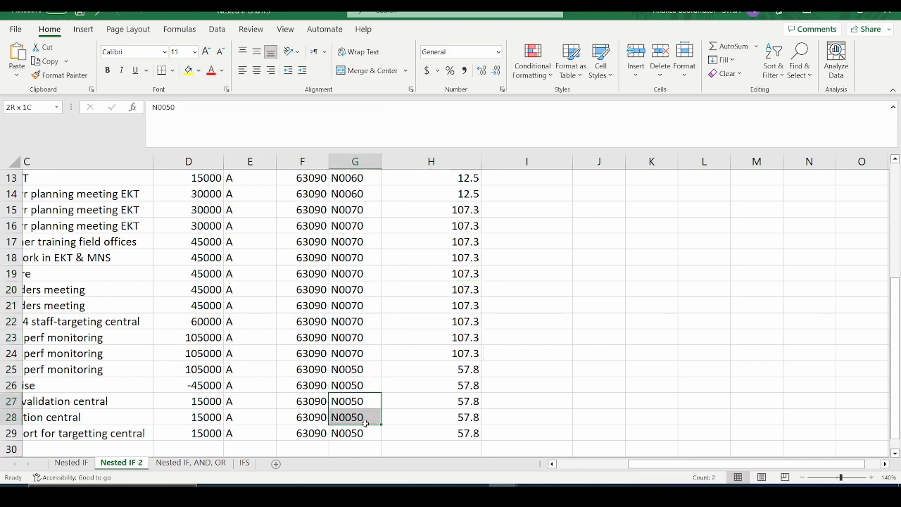
left_click(435, 419)
scroll(491, 377, "up", 4)
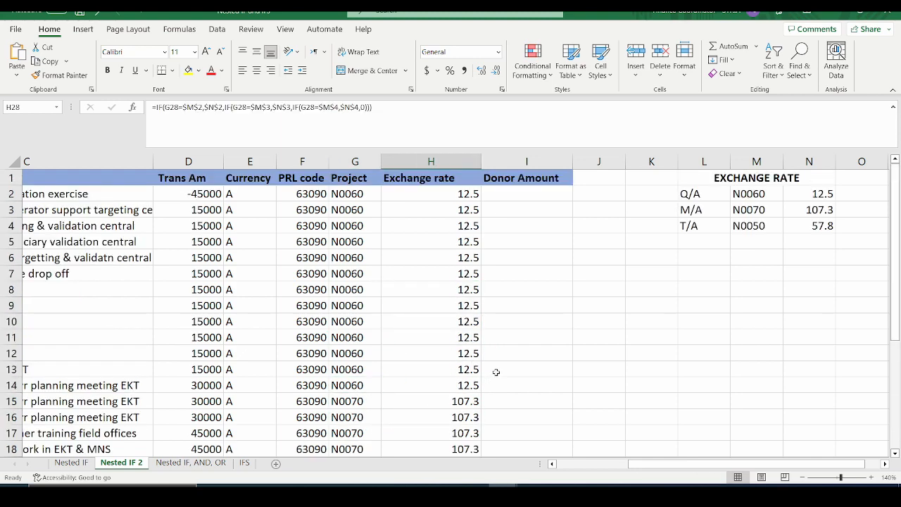
- Enter =D2/H2 in I2 to calculate the first Donor Amount from the transaction amount and exchange rate
left_click(511, 196)
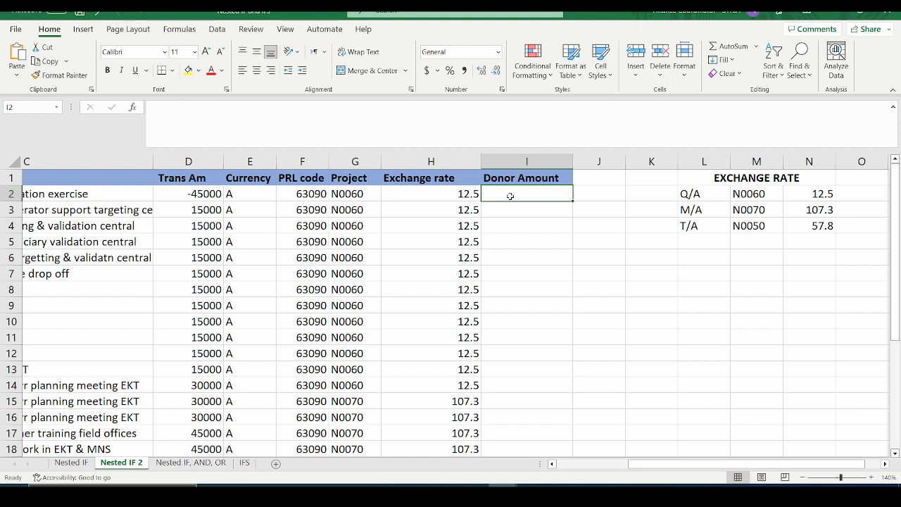
type("=")
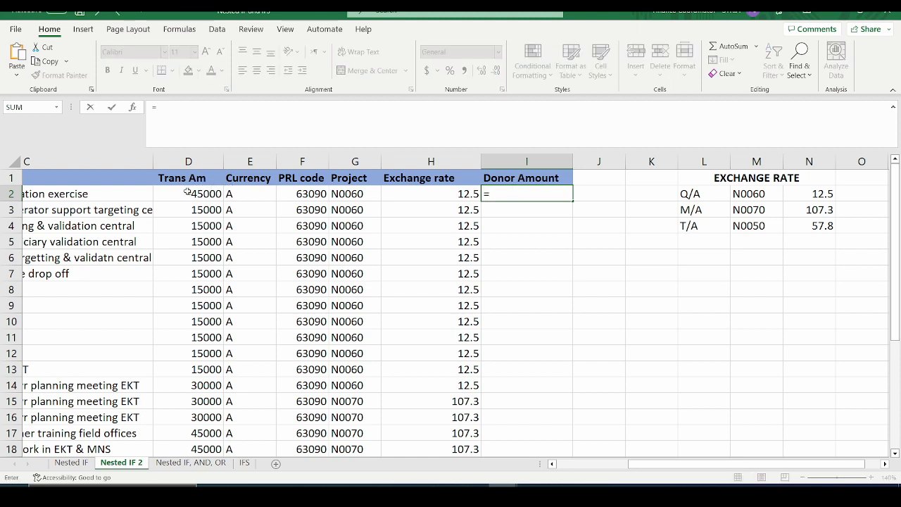
left_click(185, 194)
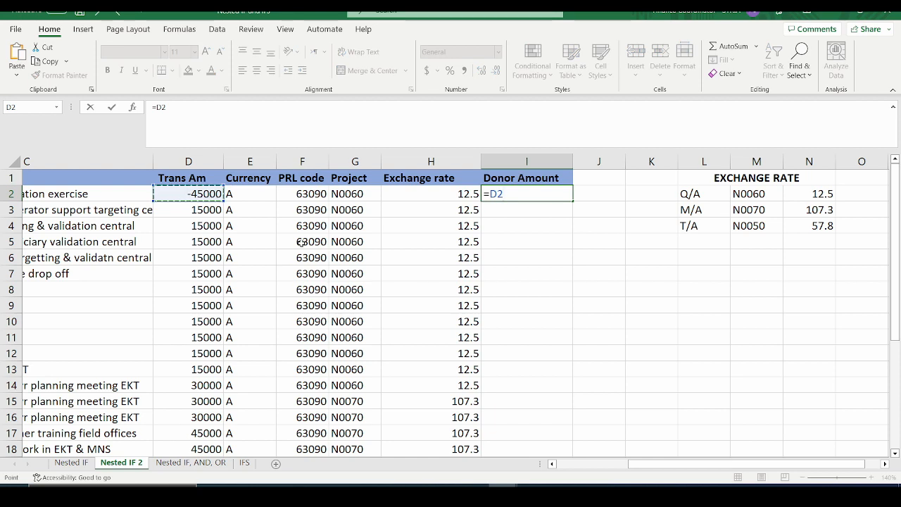
type("/")
left_click(465, 194)
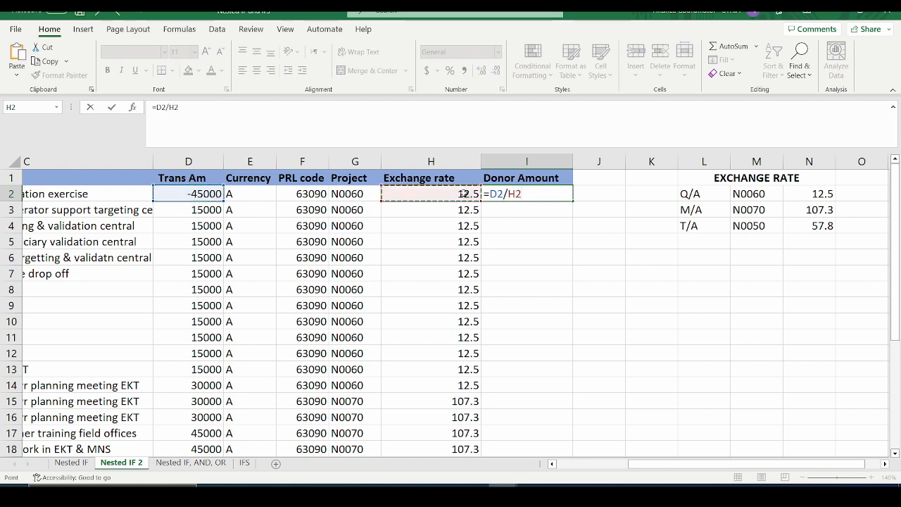
key("Return")
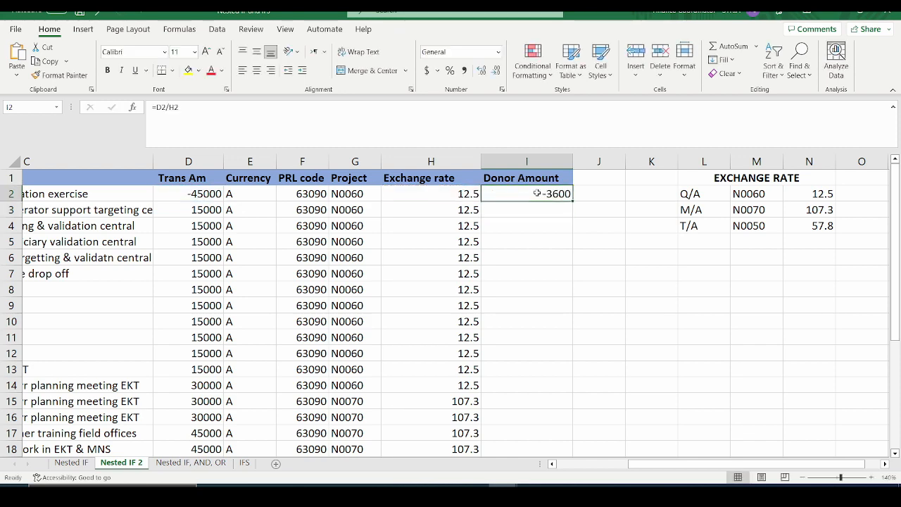
- Fill the I2 formula down the Donor Amount column through the last transaction row
left_click(537, 192)
left_click_drag(574, 201, 556, 458)
scroll(573, 403, "up", 3)
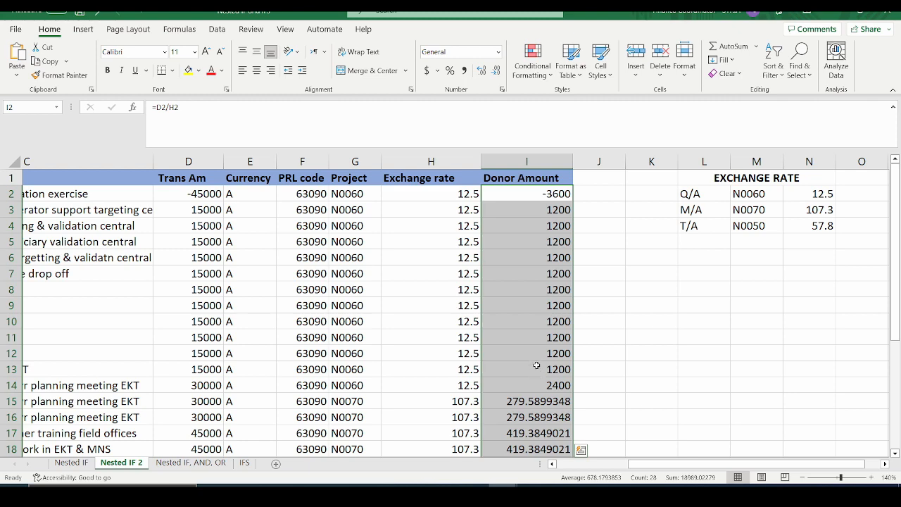
- Apply the comma number style to the filled Donor Amount values and review them down to the last row
left_click(464, 72)
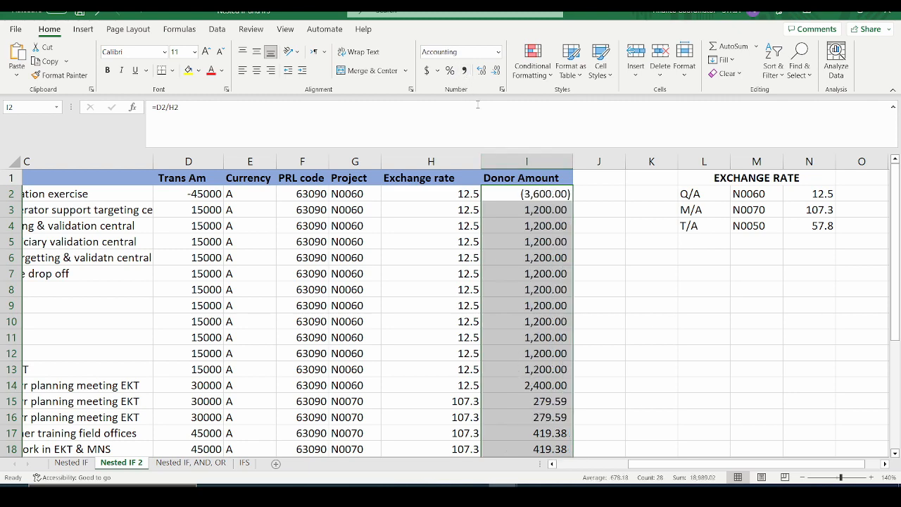
scroll(535, 296, "down", 5)
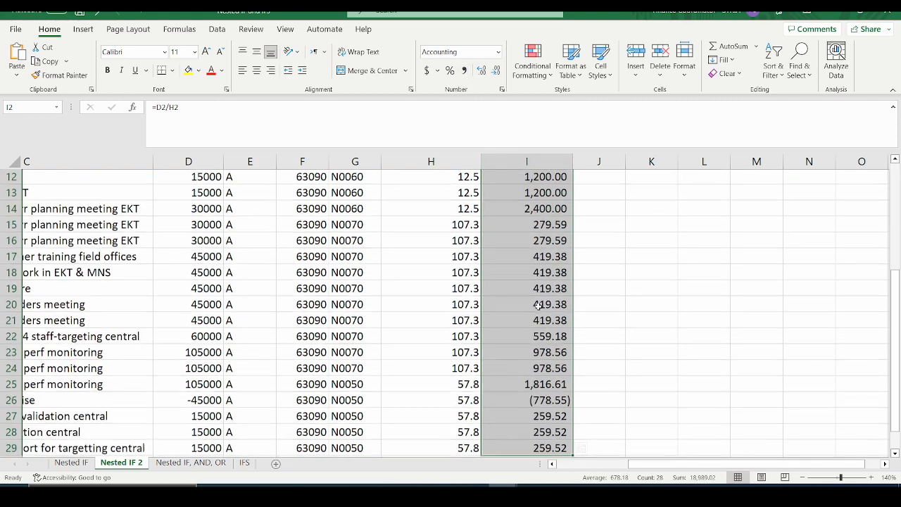
scroll(544, 321, "up", 2)
scroll(543, 321, "up", 3)
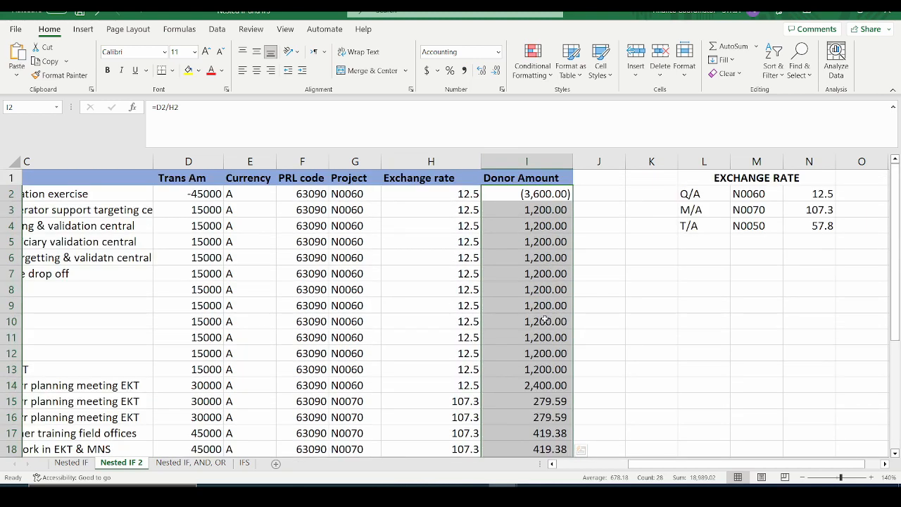
left_click(555, 322)
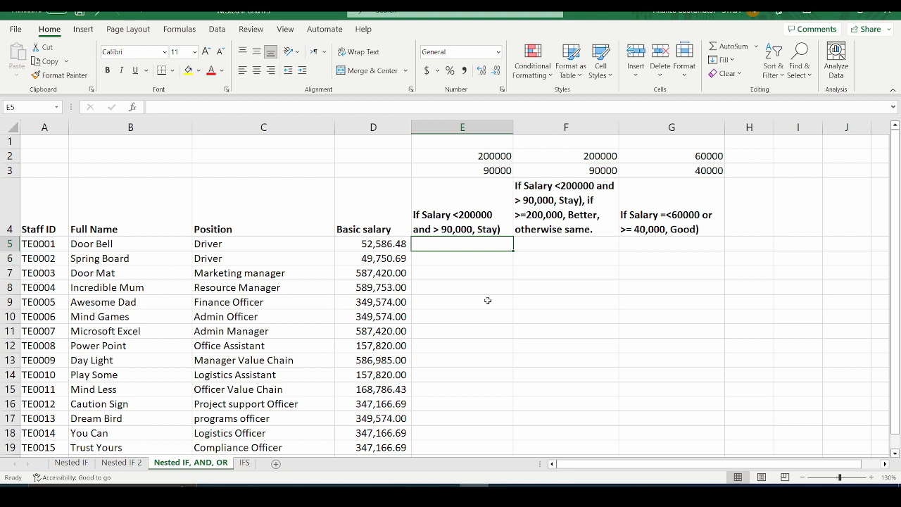
- On the Nested IF, AND, OR sheet, begin an IF formula in E5 with an AND function as its logical test
left_click(481, 127)
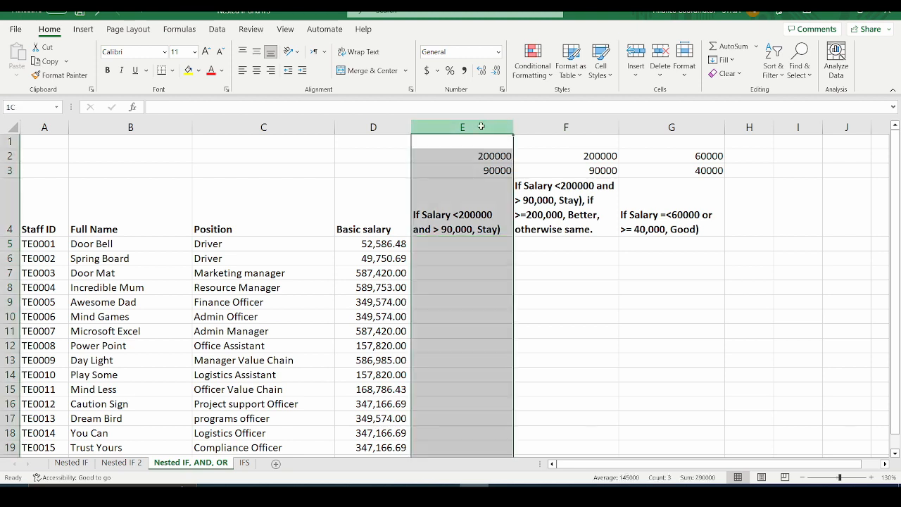
left_click(479, 223)
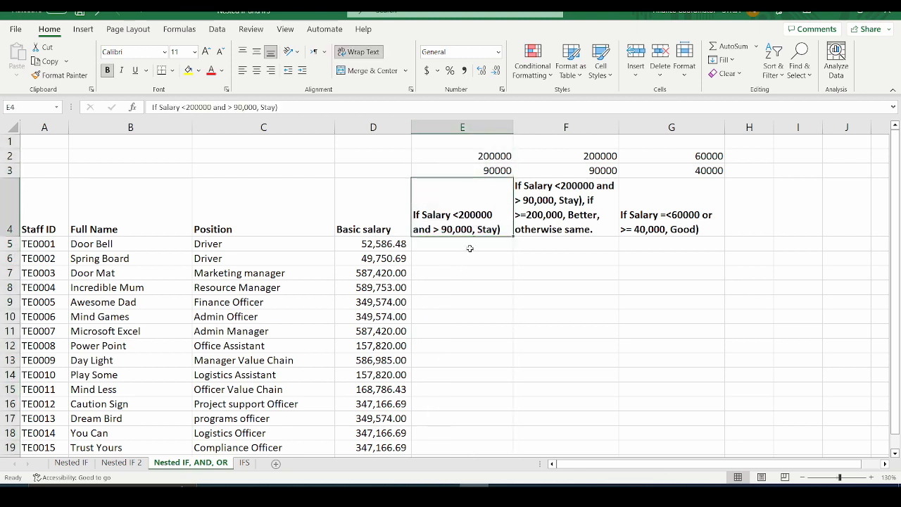
left_click(470, 248)
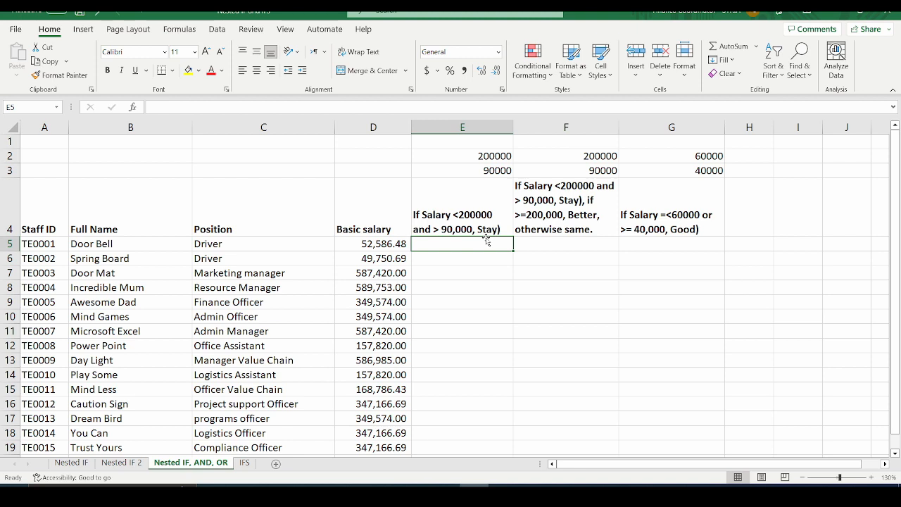
type("=i")
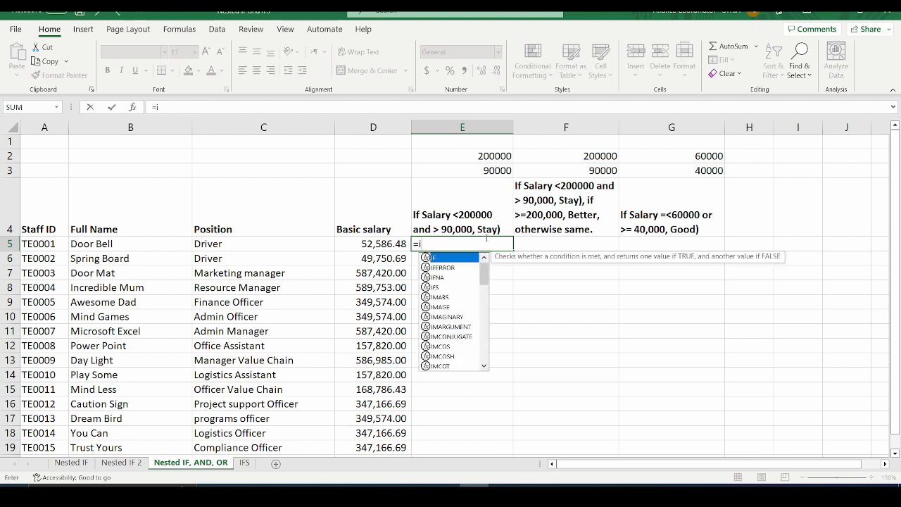
type("f(")
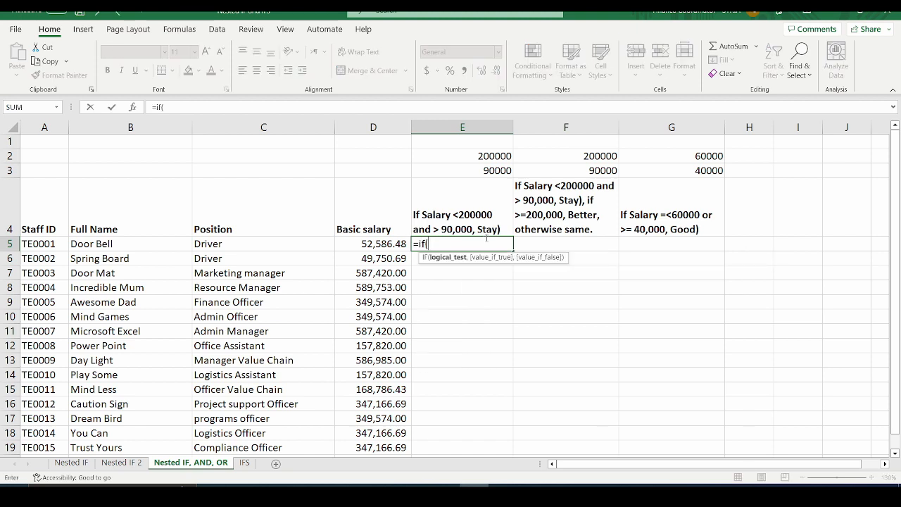
type("an")
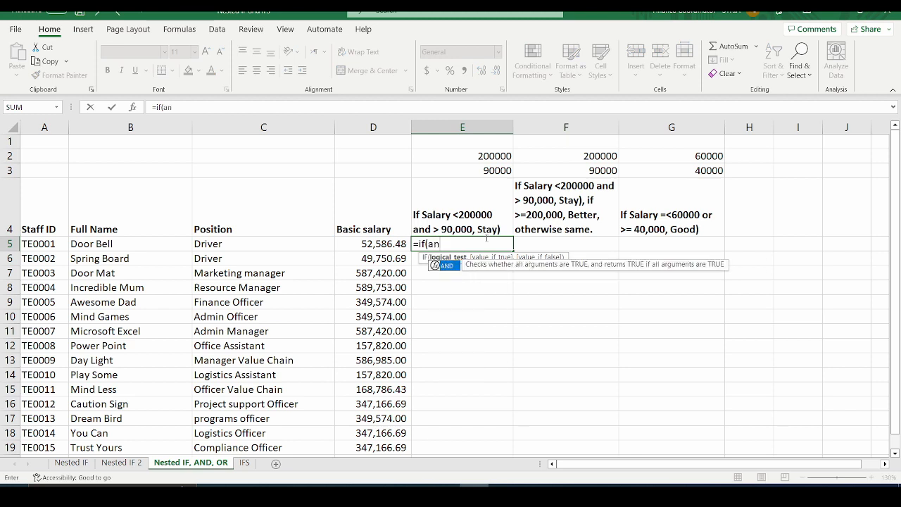
type("d(")
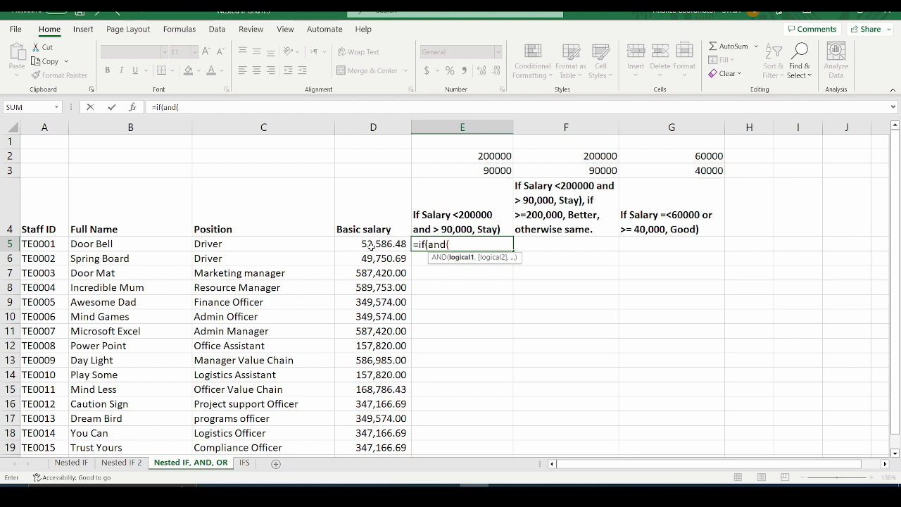
- Set the first AND condition in the E5 formula to D5<$E$2, with the upper limit as an absolute reference
left_click(371, 245)
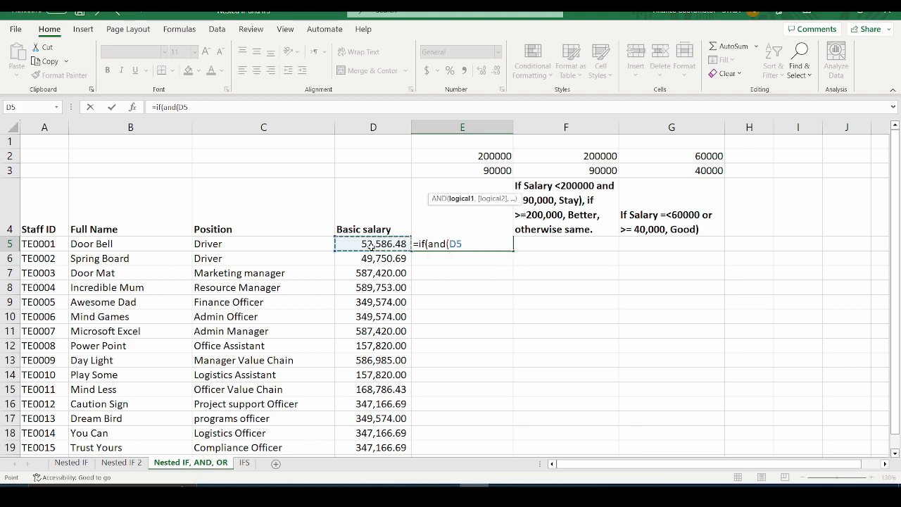
type("<2")
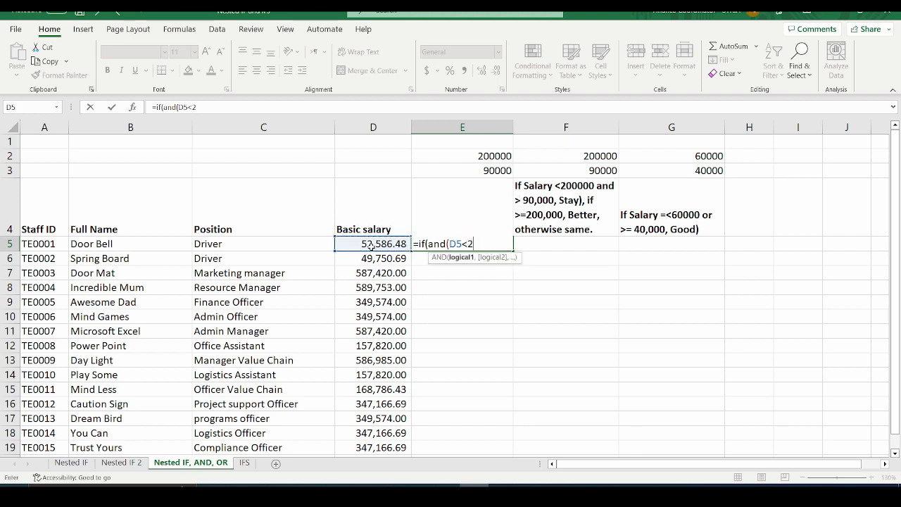
key("BackSpace")
left_click(496, 157)
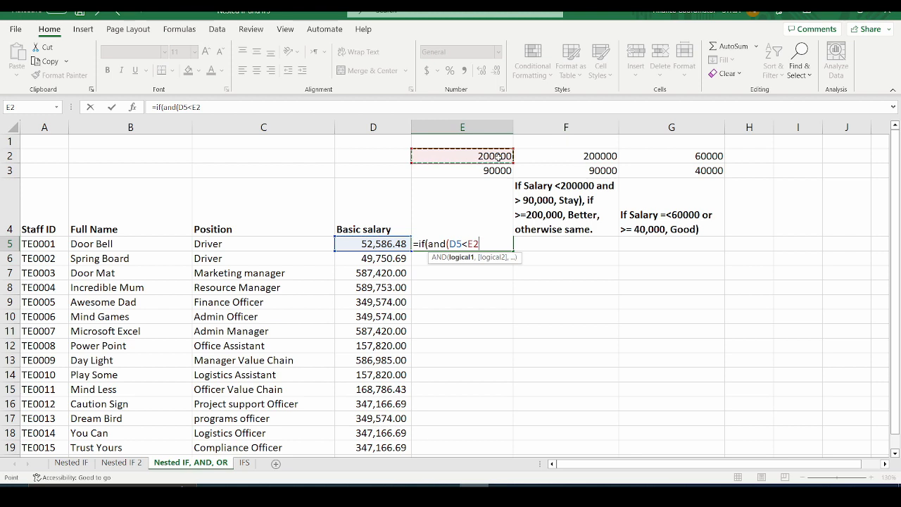
key("F4")
type(",")
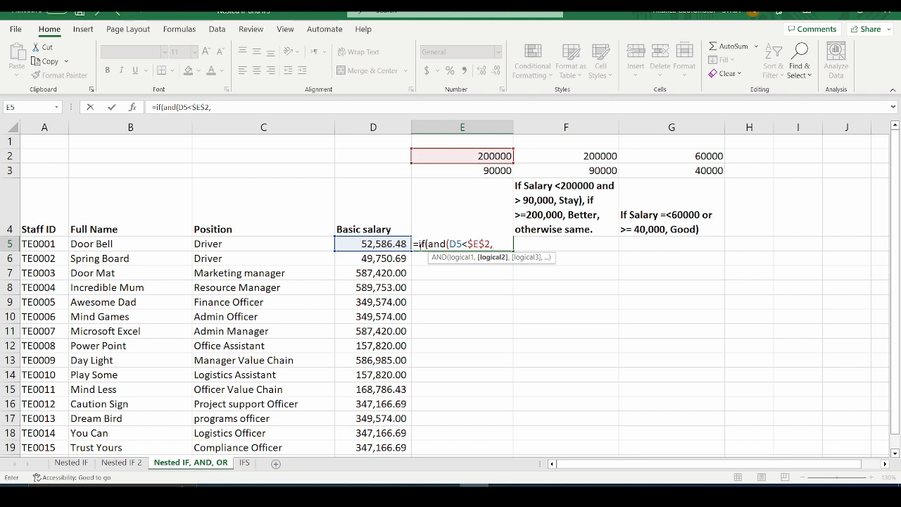
- Add D5>$E$3 as the second condition, with the lower limit as an absolute reference, and close the AND function
left_click(378, 244)
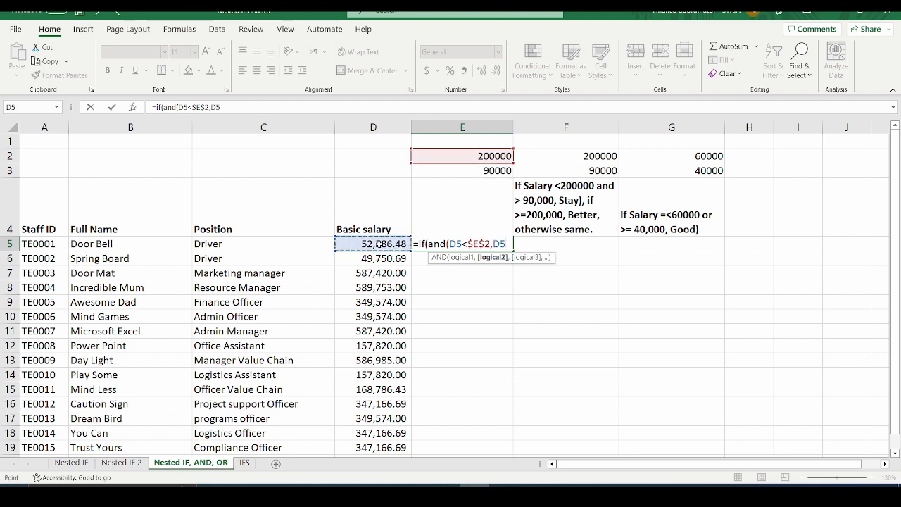
type(">")
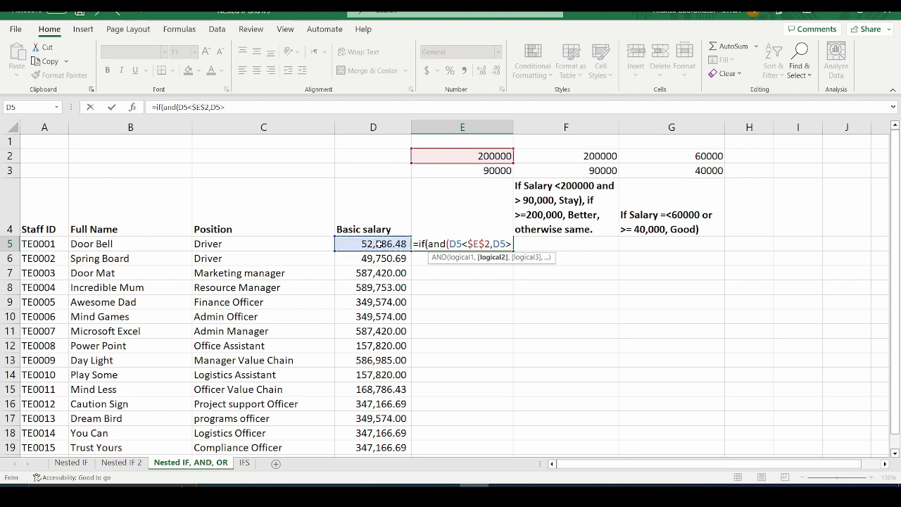
type("90")
key("BackSpace")
key("BackSpace")
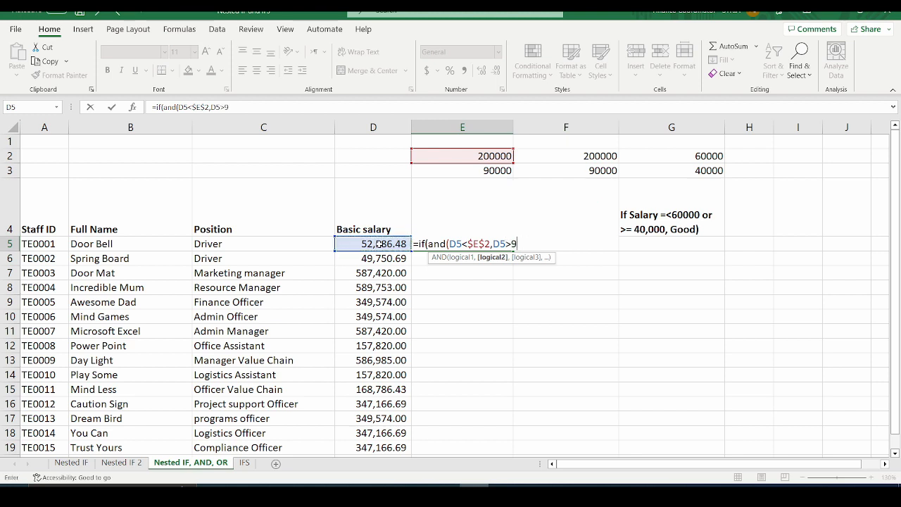
left_click(473, 170)
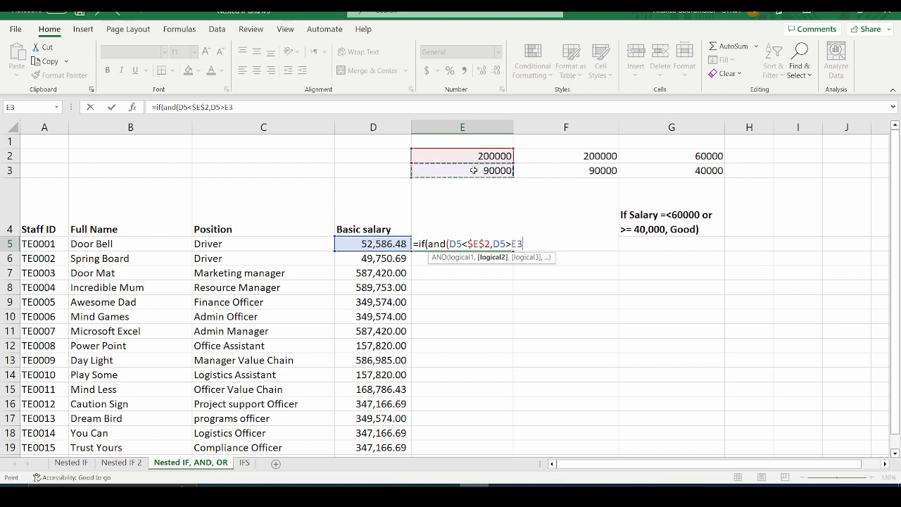
key("F4")
type(")")
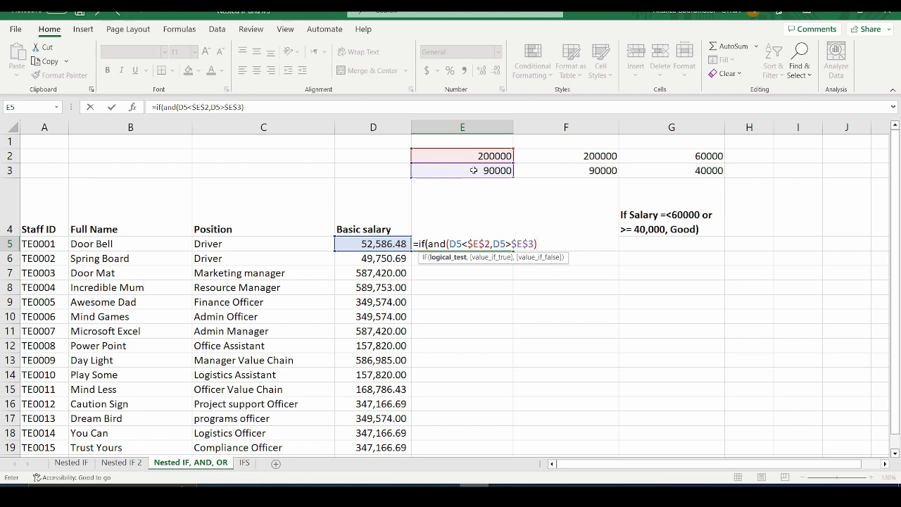
- Finish the E5 formula with "Stay" as the true value and 0 as the false value, and enter it
type(",")
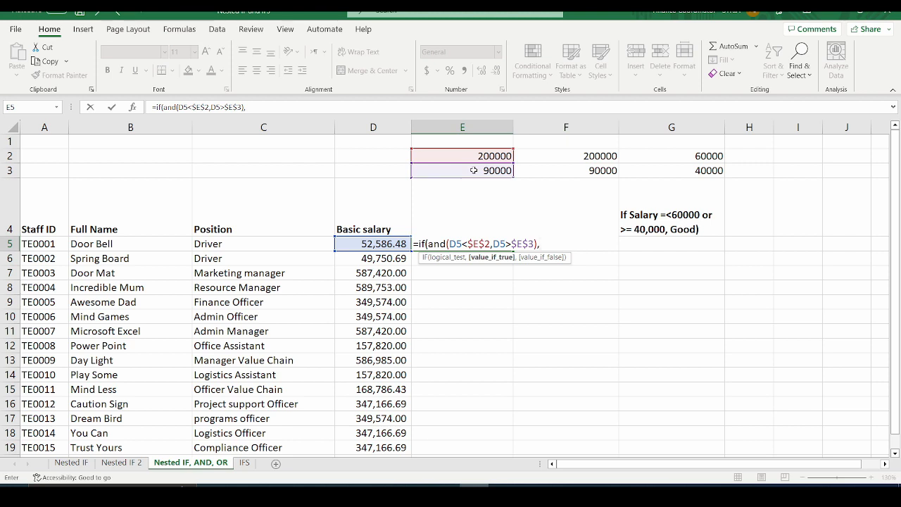
type("\"Stay\",")
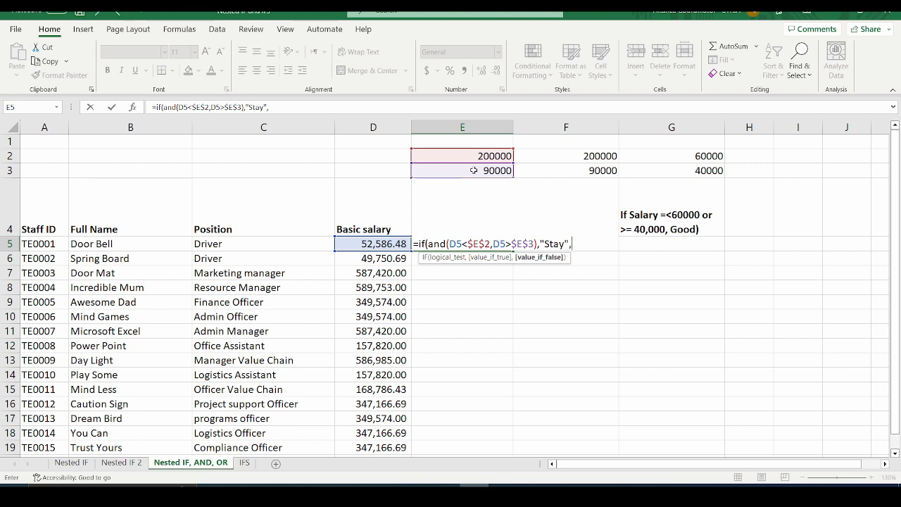
type("0)")
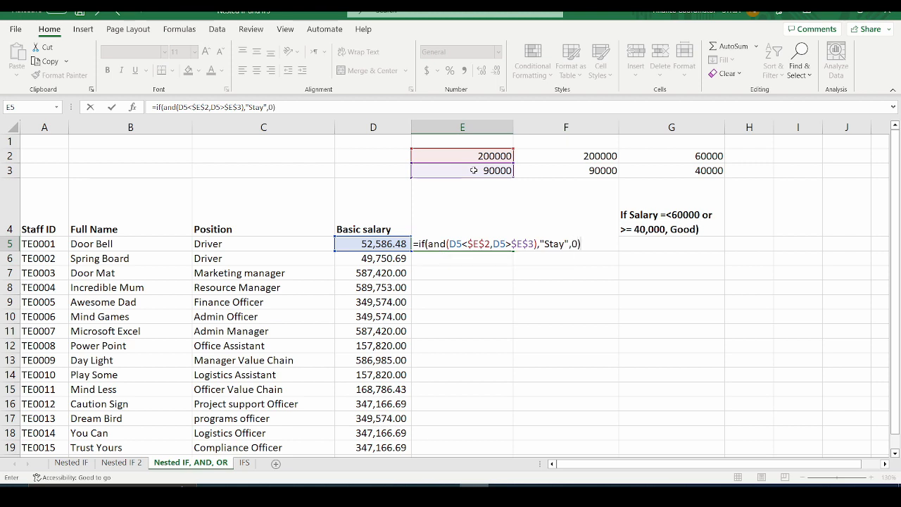
key("Return")
- Fill the IF and AND formula from E5 down column E through the last staff row, TE0015
left_click(494, 243)
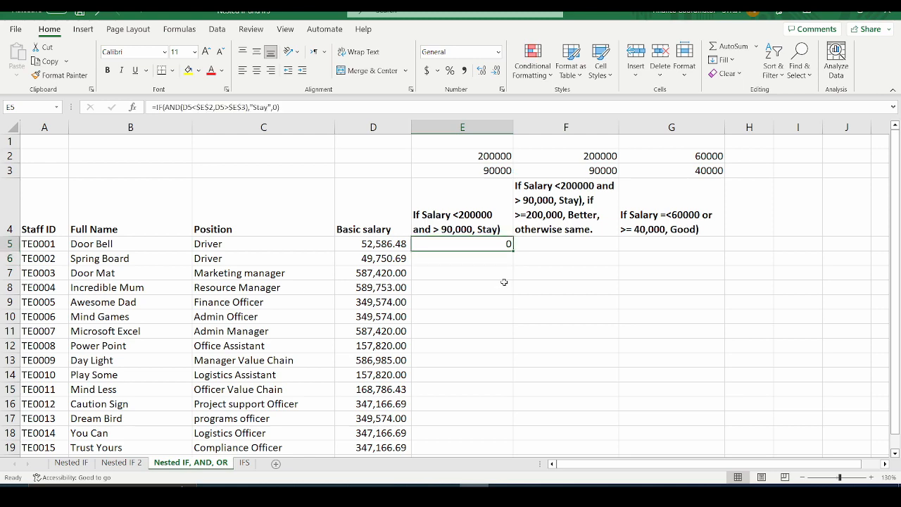
scroll(503, 285, "down", 1)
double_click(513, 207)
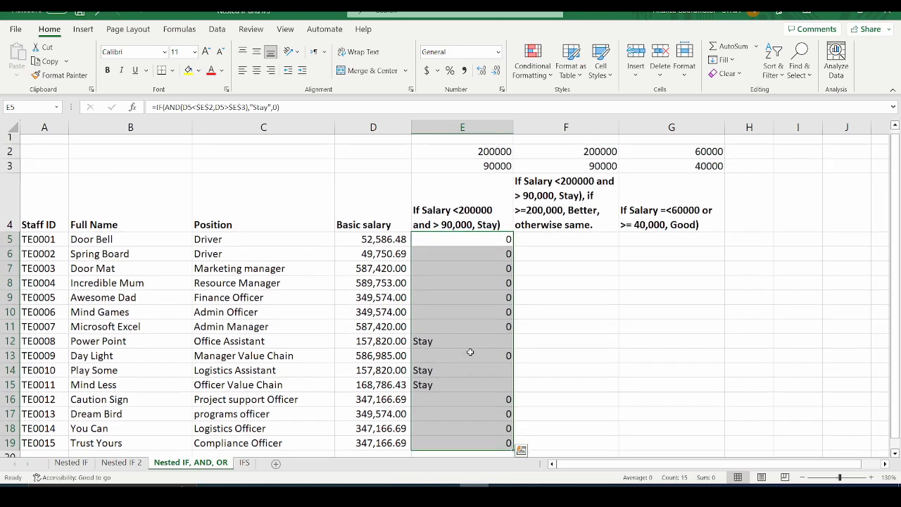
- Compare the "Stay" and 0 results in column E with the basic salaries in column D, especially for TE0008, TE0010 and TE0011
scroll(470, 351, "up", 1)
left_click(445, 351)
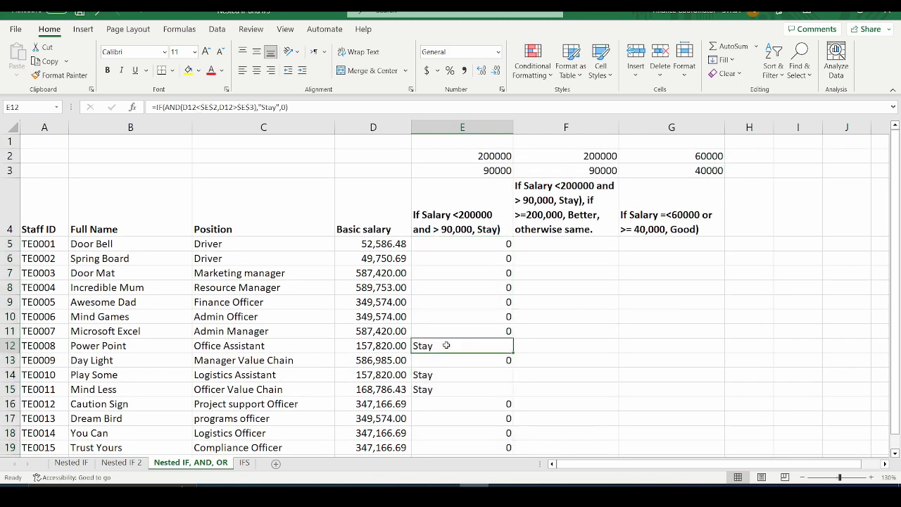
left_click(384, 346)
left_click(384, 376)
left_click(384, 390)
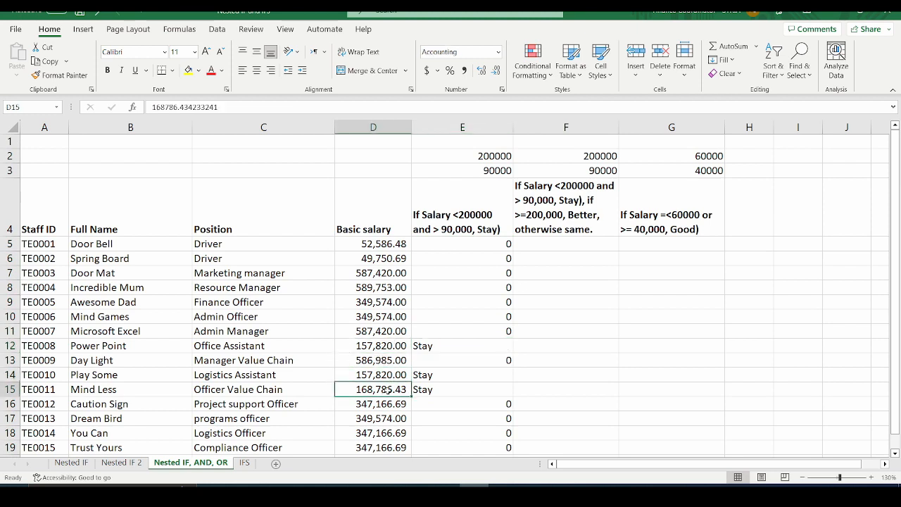
left_click(444, 374)
left_click(458, 344)
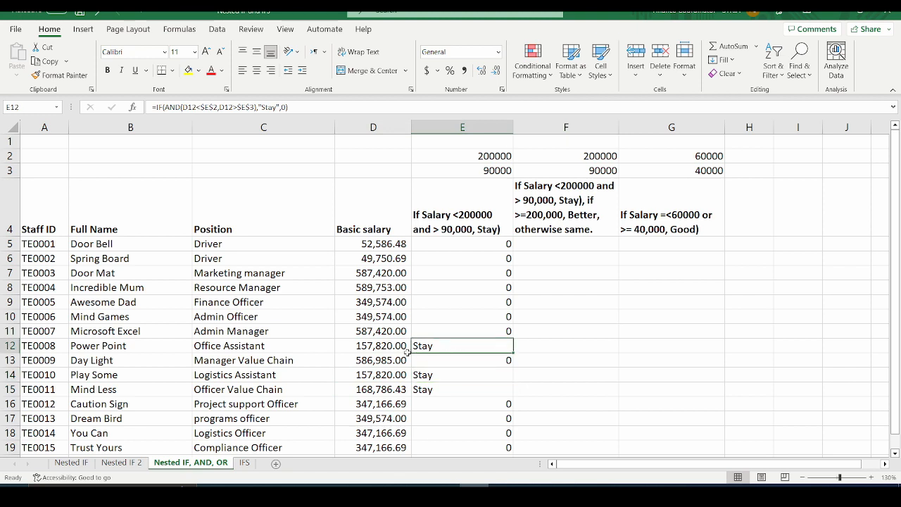
left_click(382, 343)
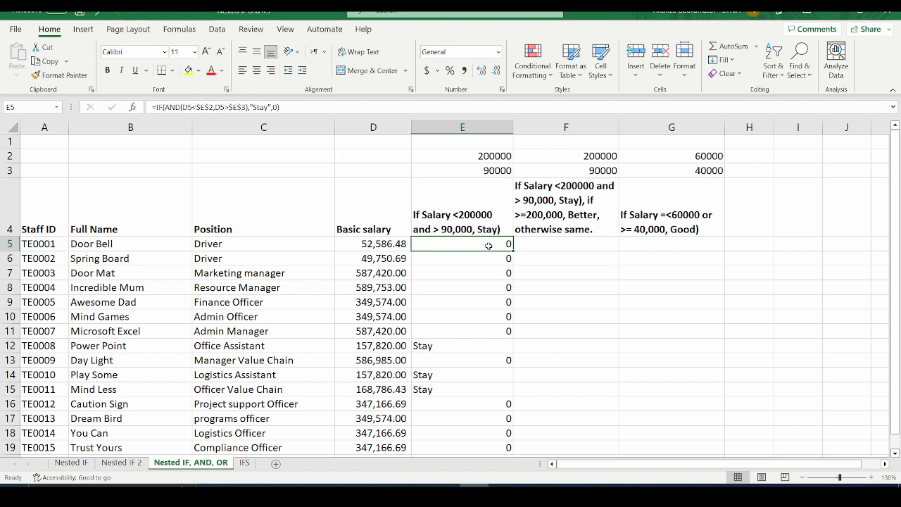
left_click(466, 352)
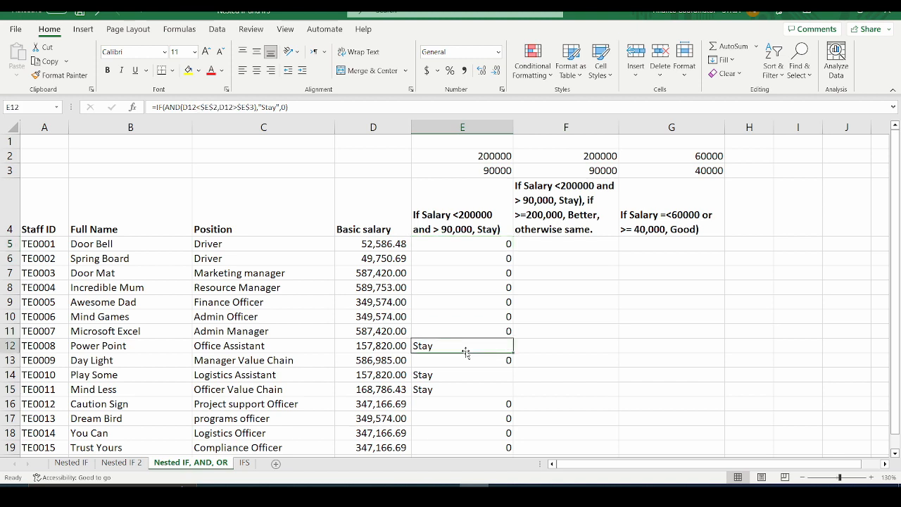
left_click(380, 348)
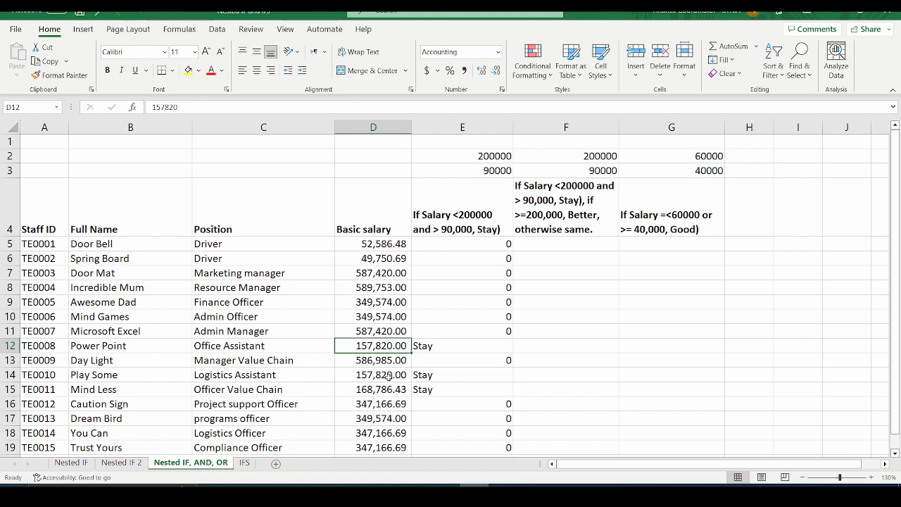
- Read the column F criteria in F4 and check them against the basic salaries in D5 to D7
left_click(584, 244)
left_click(580, 181)
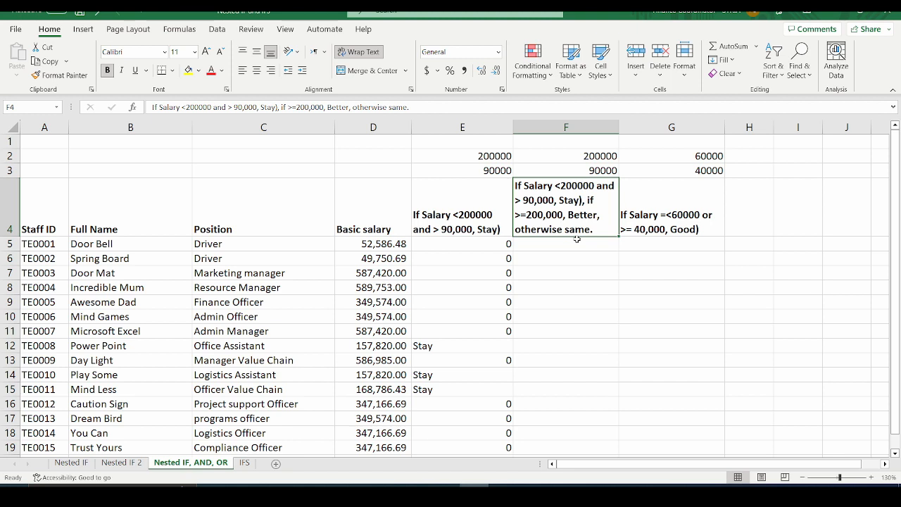
left_click(398, 245)
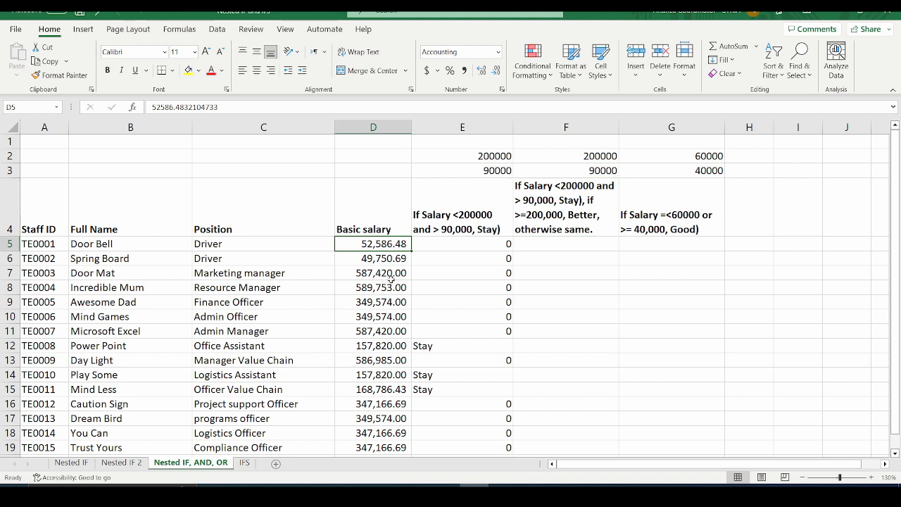
left_click(391, 255)
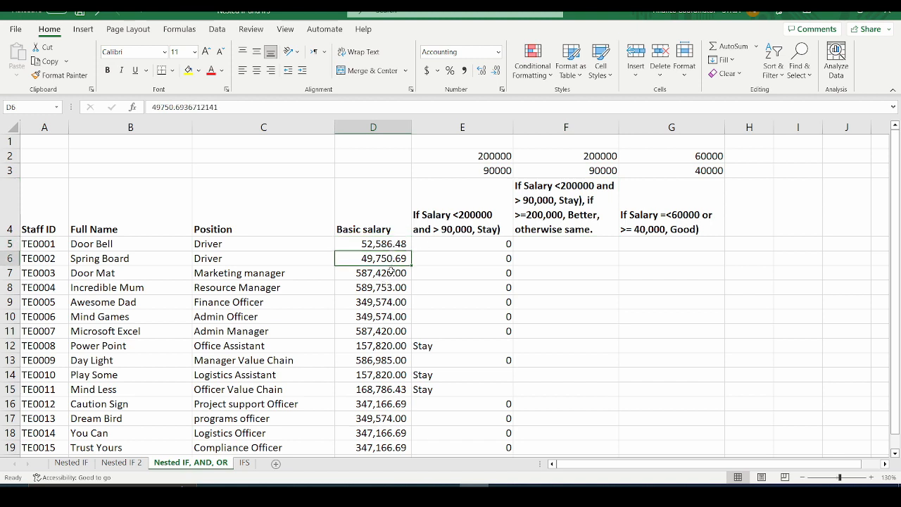
left_click(392, 273)
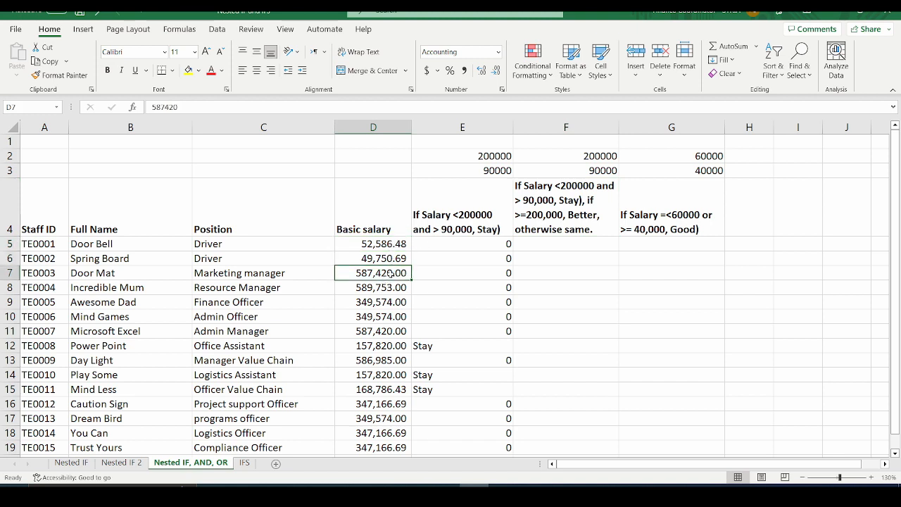
- Start an IF formula with a nested AND in F5, with D5<$F$2 as the first condition
left_click(589, 246)
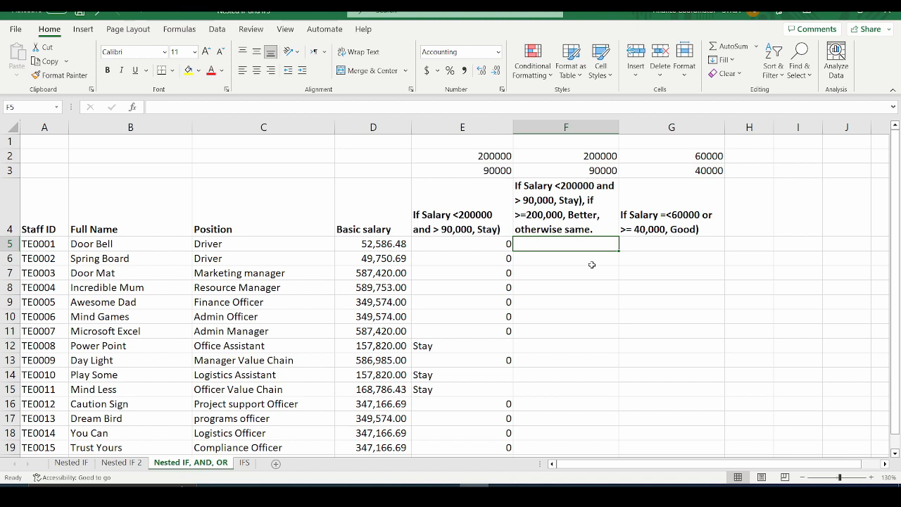
type("=if(")
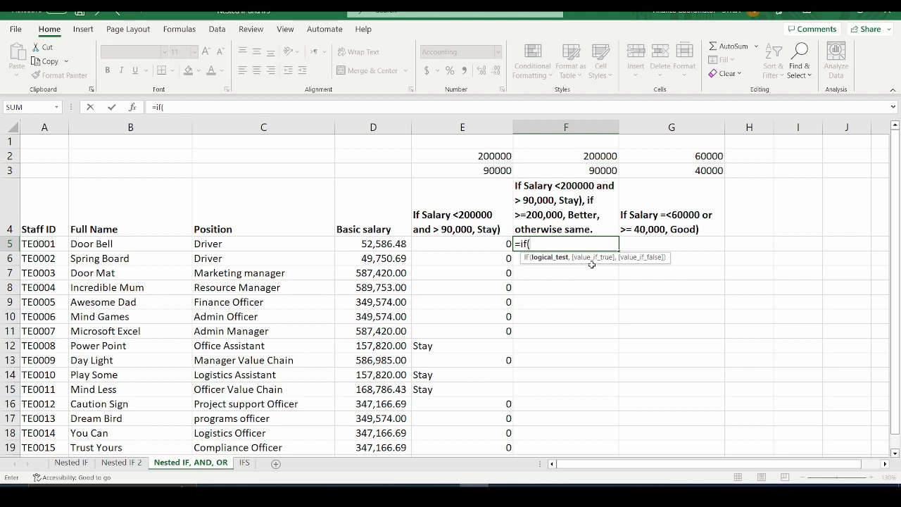
type("and(")
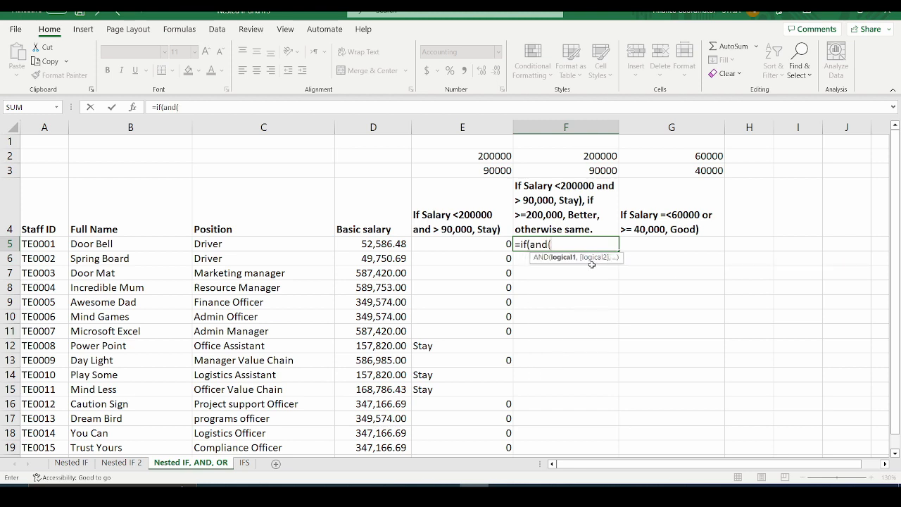
left_click(387, 244)
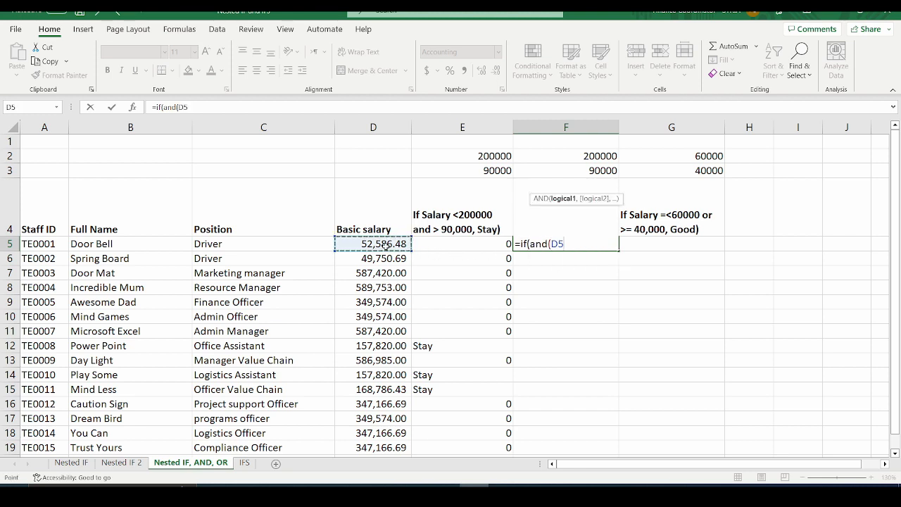
type("<")
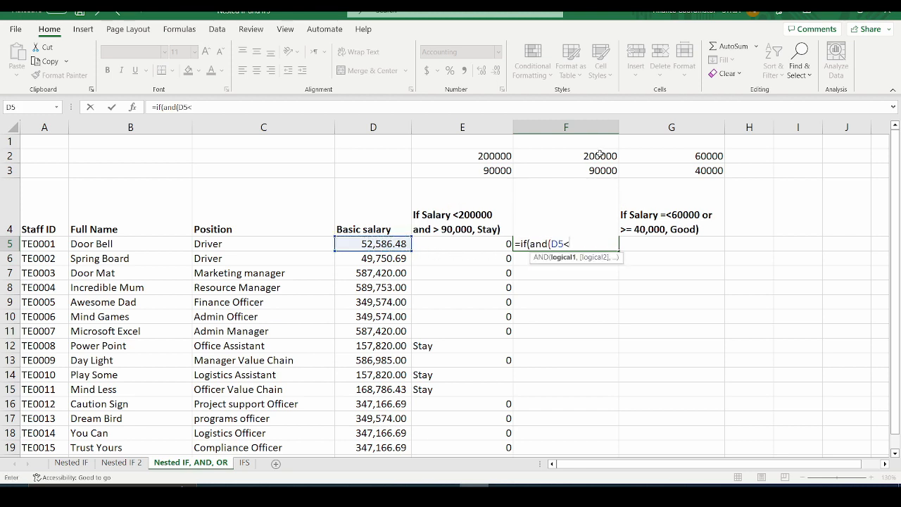
left_click(600, 154)
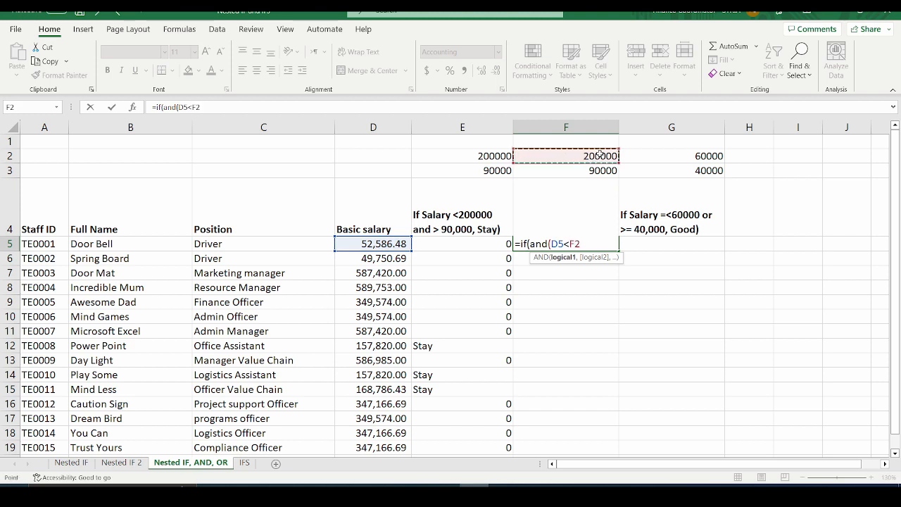
key("F4")
type(",")
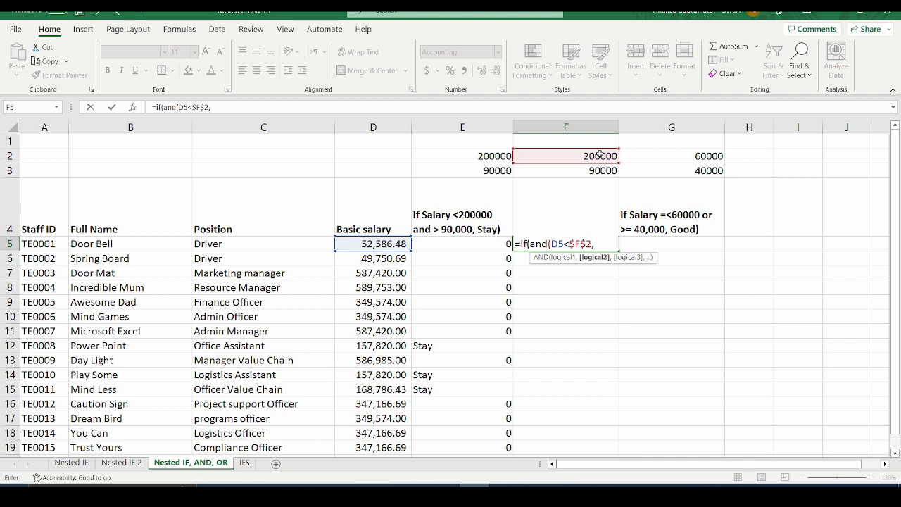
- Add D5>$F$3 as the second AND condition in the F5 formula and close the AND function
left_click(380, 244)
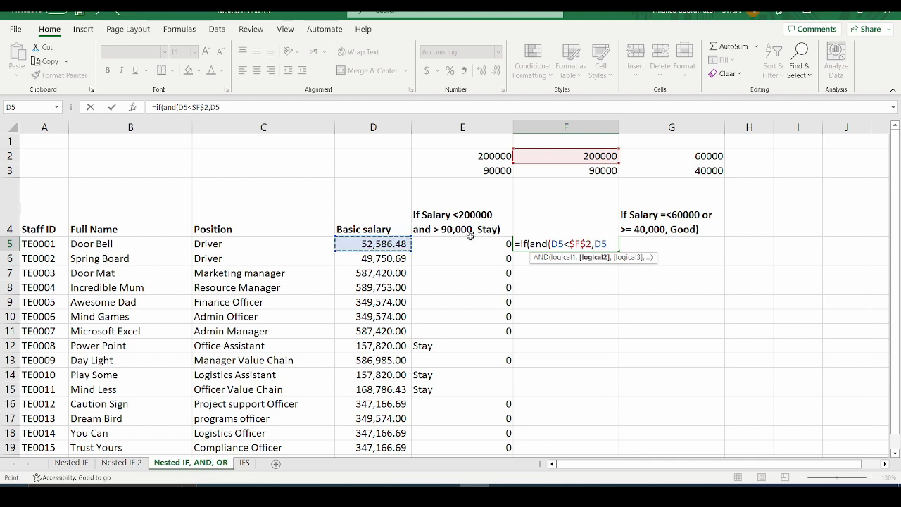
type(">")
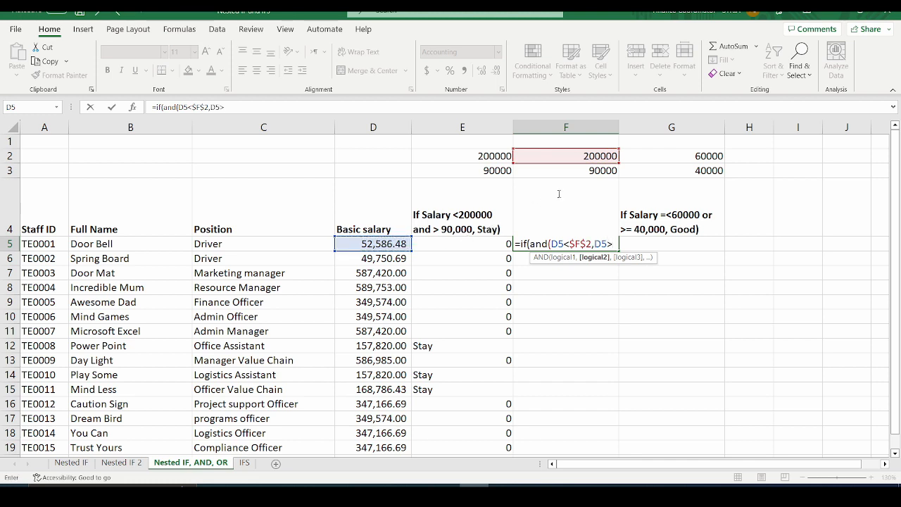
left_click(588, 168)
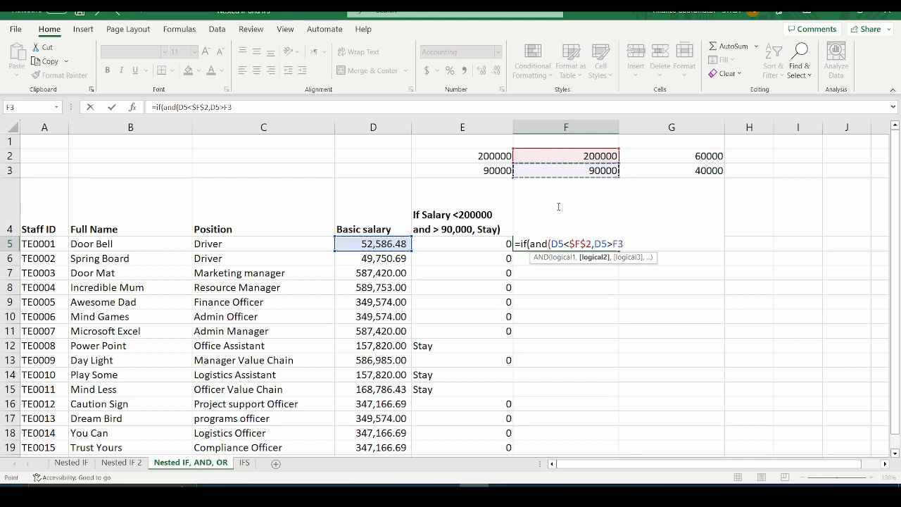
key("F4")
type(")")
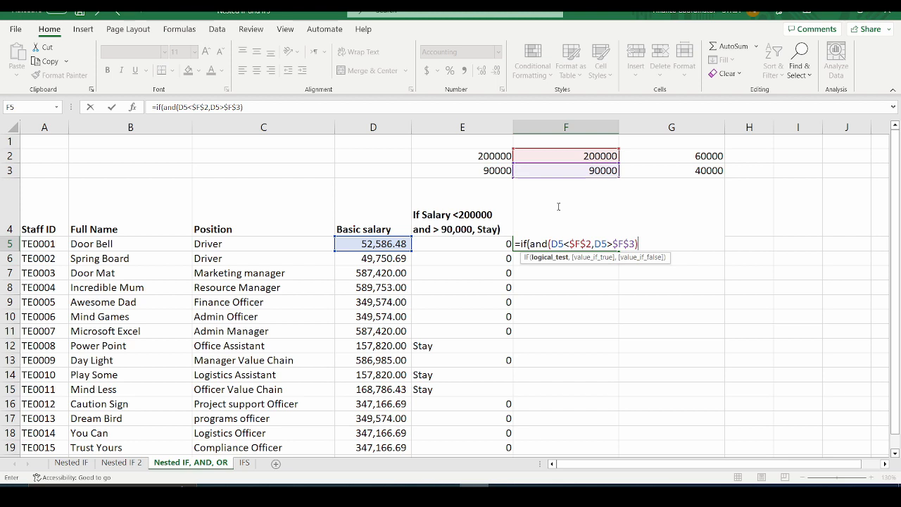
- Set "Stay" as the true value in F5 and nest a second IF testing D5>=$F$2 as the false value
type(",")
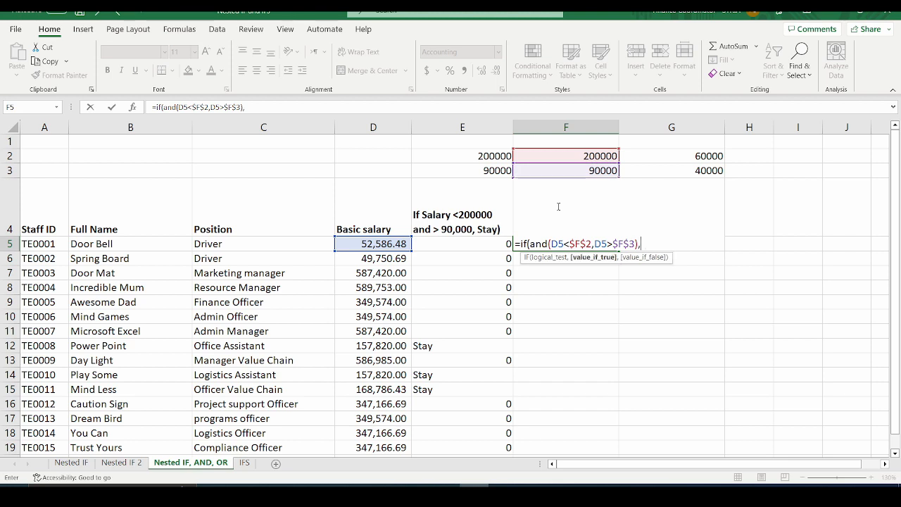
type("\"Stay\",")
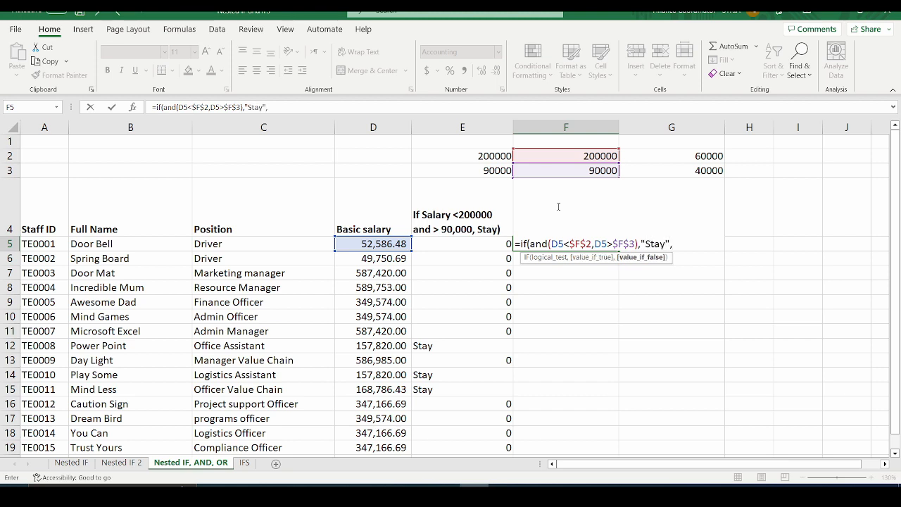
type("if")
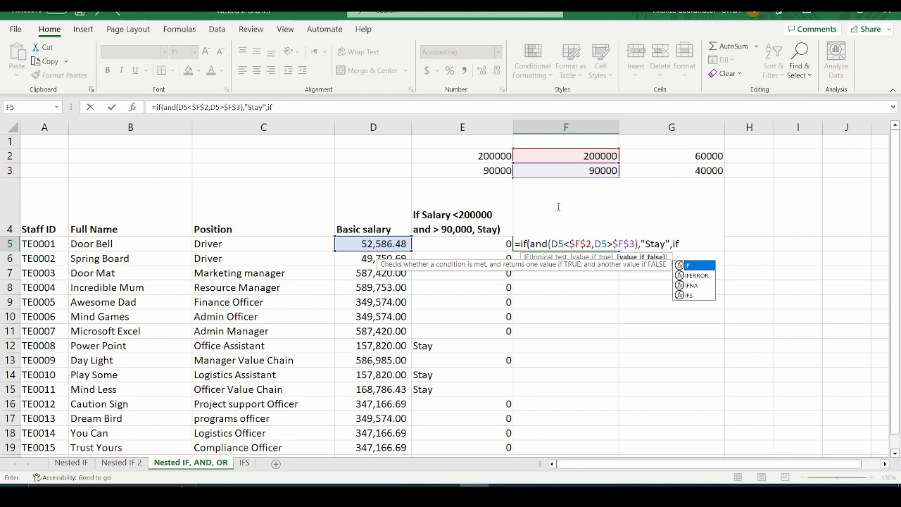
type("(")
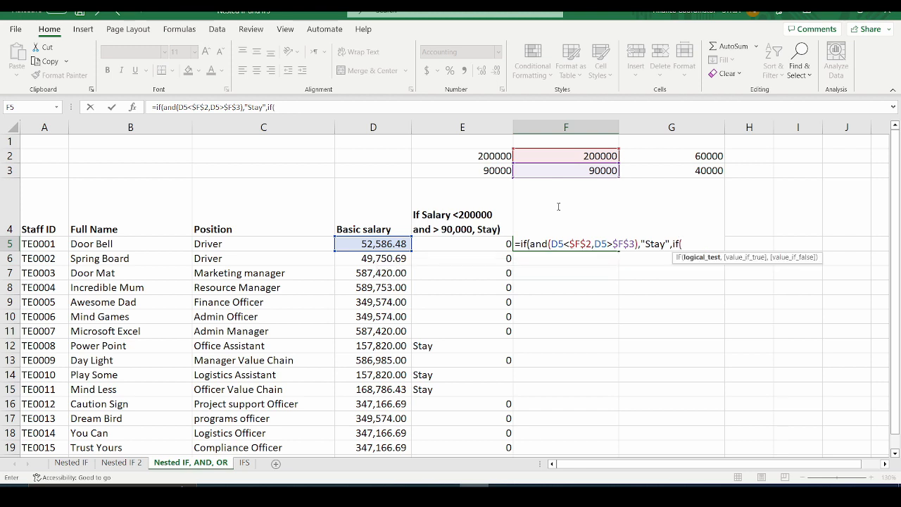
left_click(390, 243)
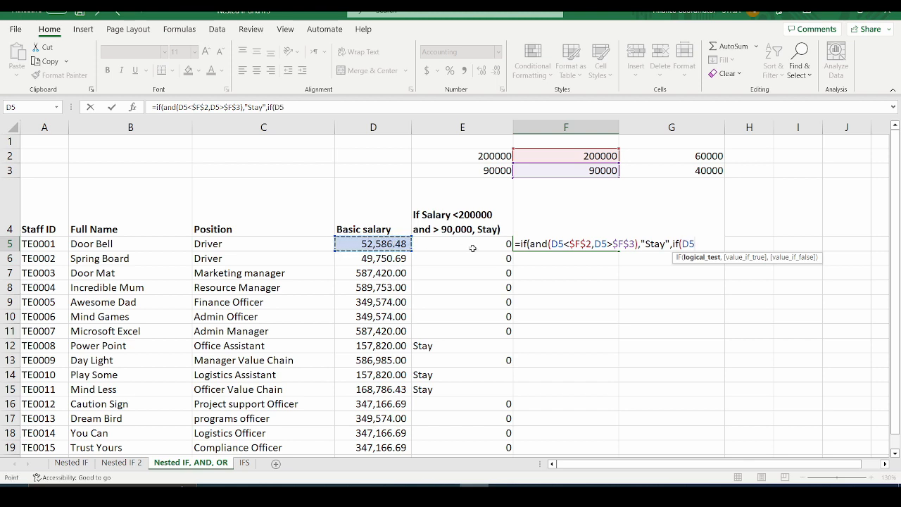
type(">=")
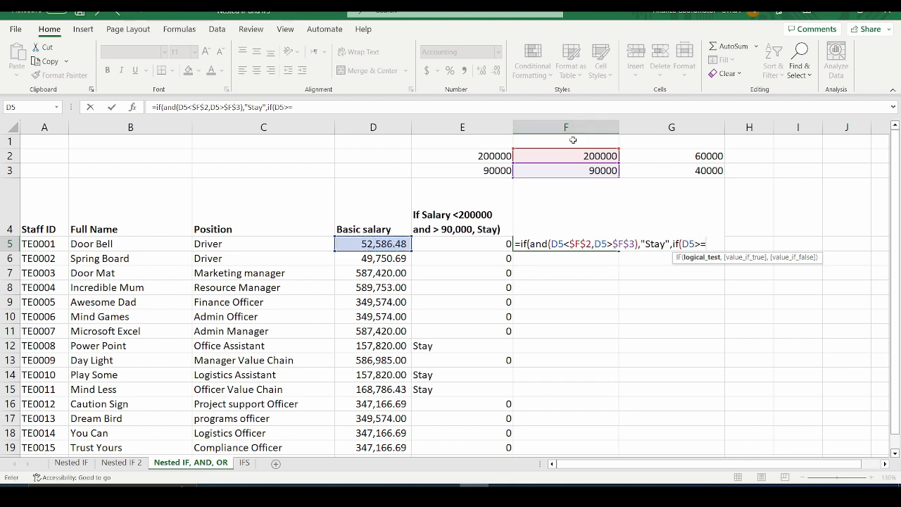
left_click(570, 152)
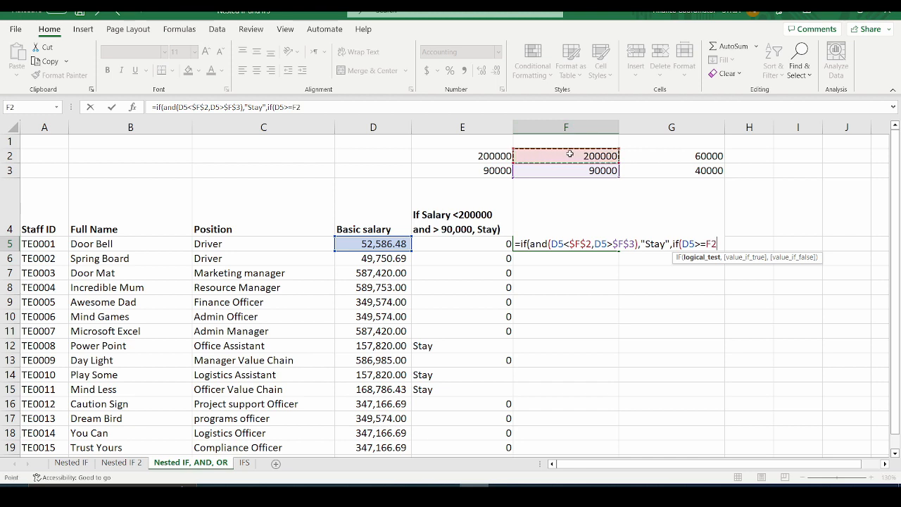
key("F4")
type(",")
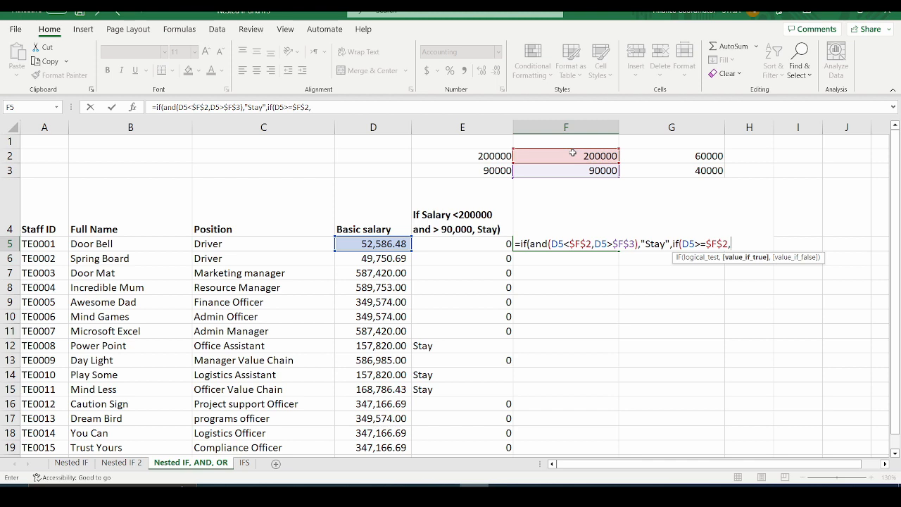
- Finish the nested IF in F5 with "Better" as the true value and D5 as the false value, and fill it down to F19
type("\"Better\",")
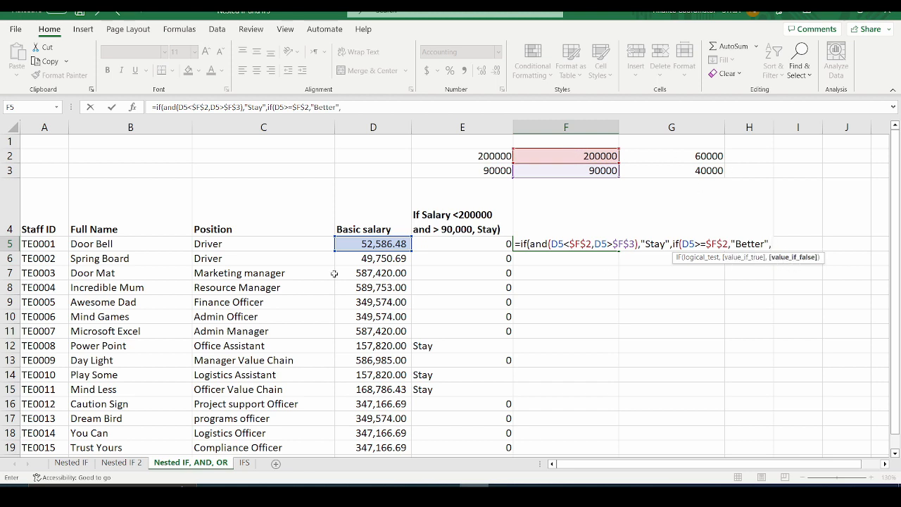
left_click(358, 244)
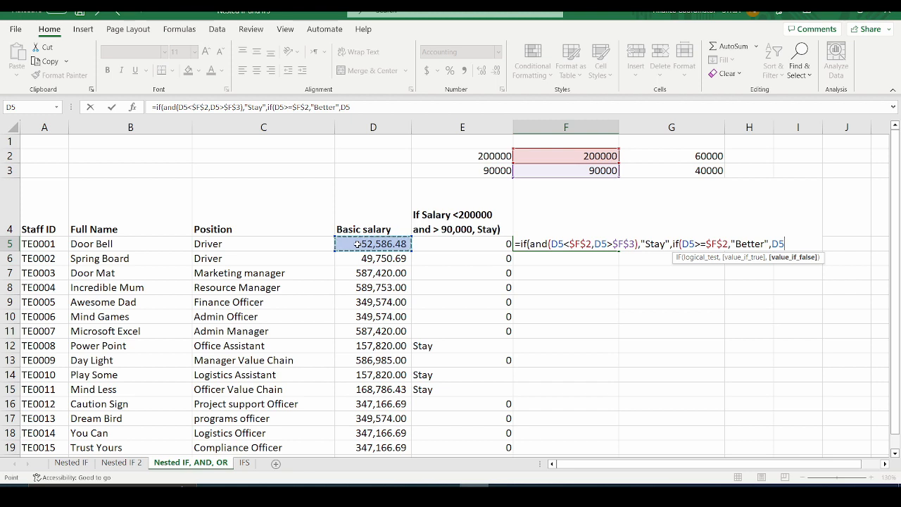
type(")")
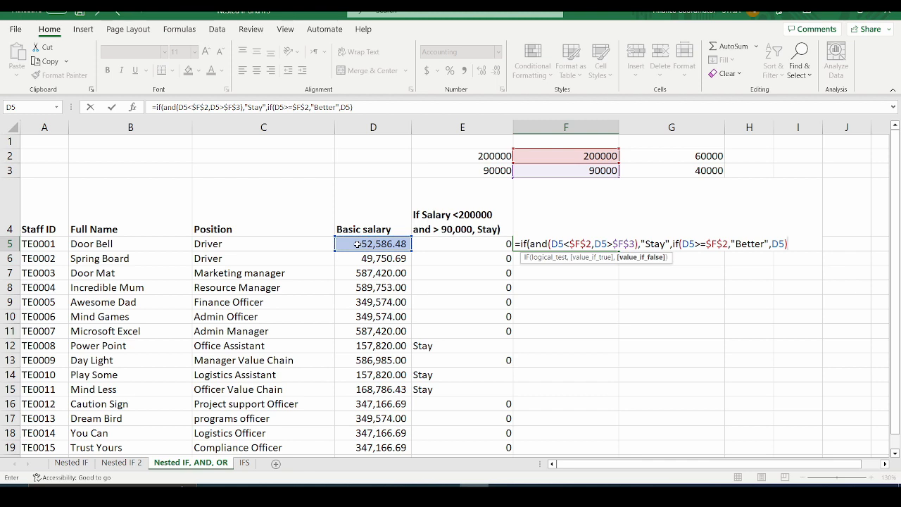
type(")")
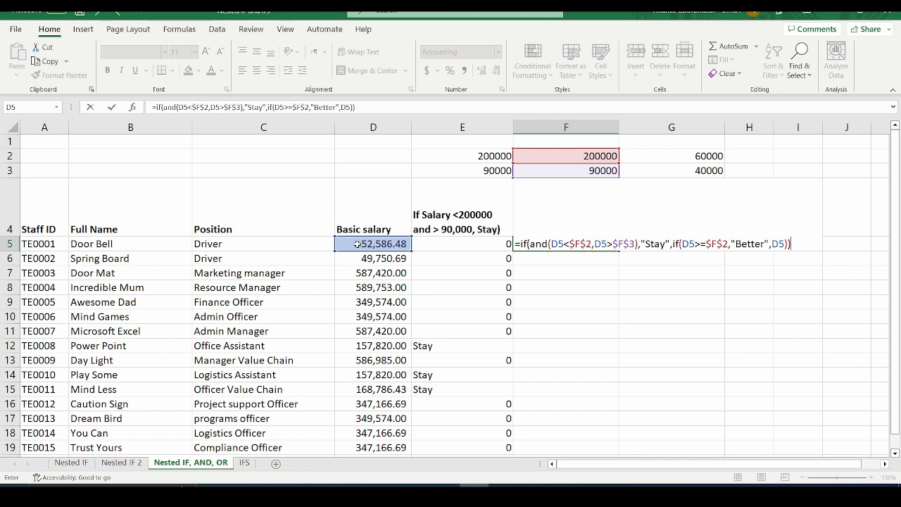
key("Return")
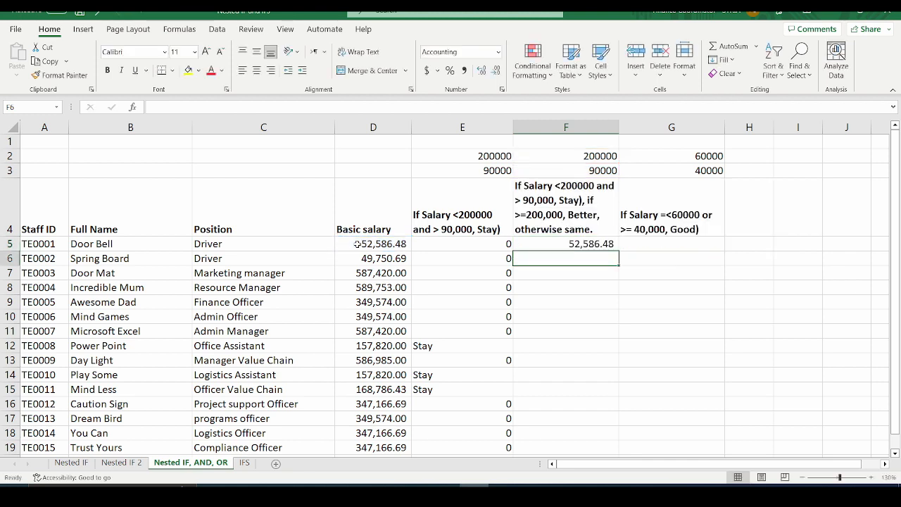
left_click(587, 246)
left_click_drag(619, 251, 572, 426)
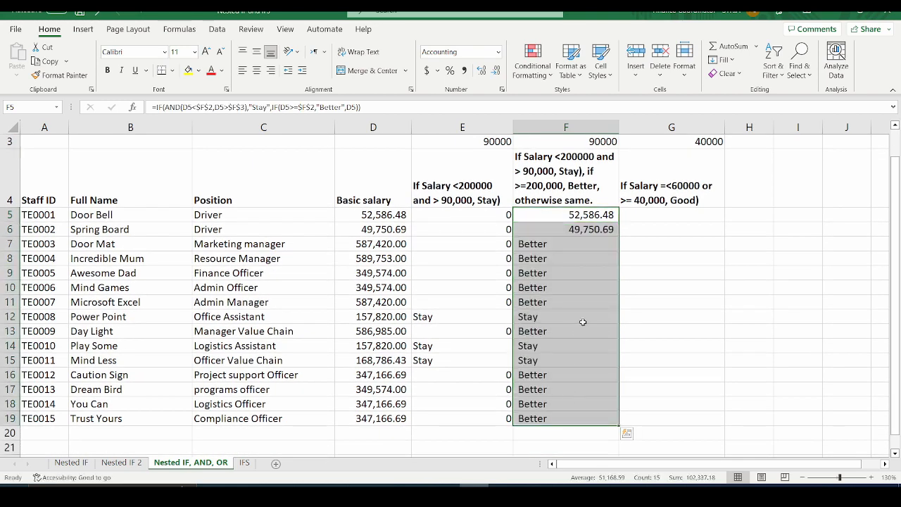
- Compare the column F classifications with the basic salaries in column D for rows 7 to 11
left_click_drag(373, 245, 377, 274)
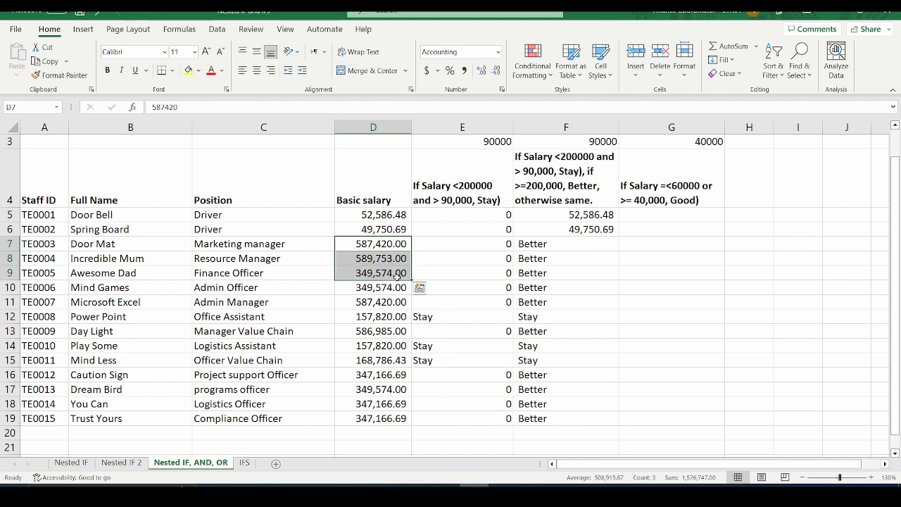
left_click_drag(551, 245, 545, 302)
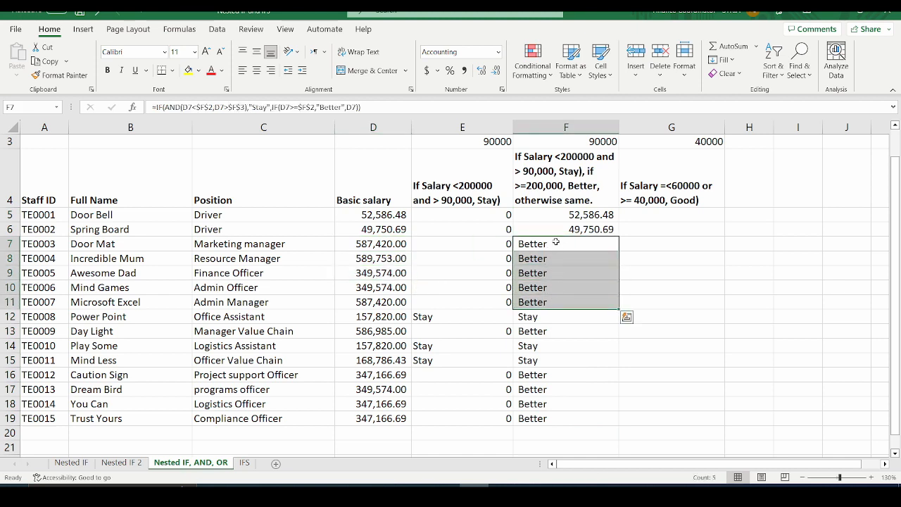
left_click_drag(556, 243, 552, 297)
left_click(387, 244)
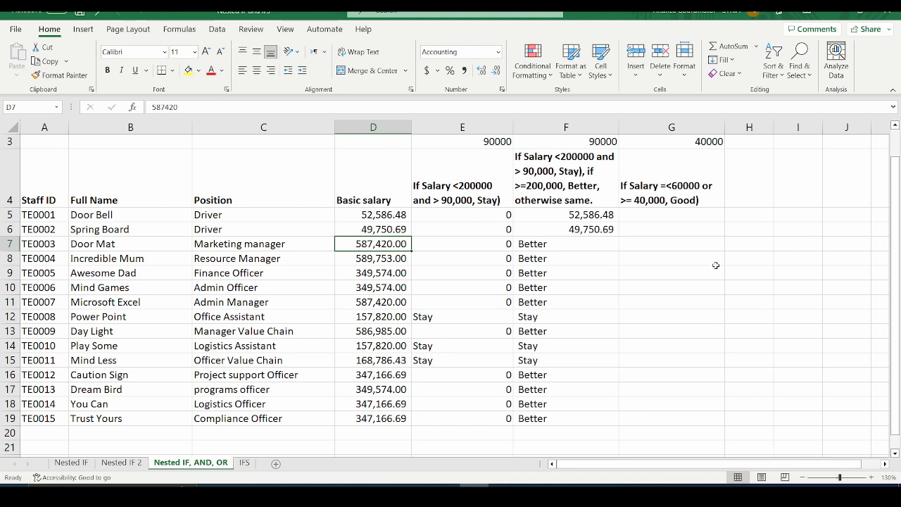
- Start an IF formula with a nested OR in G5, with D5=<$G$2 as the first condition
left_click(664, 216)
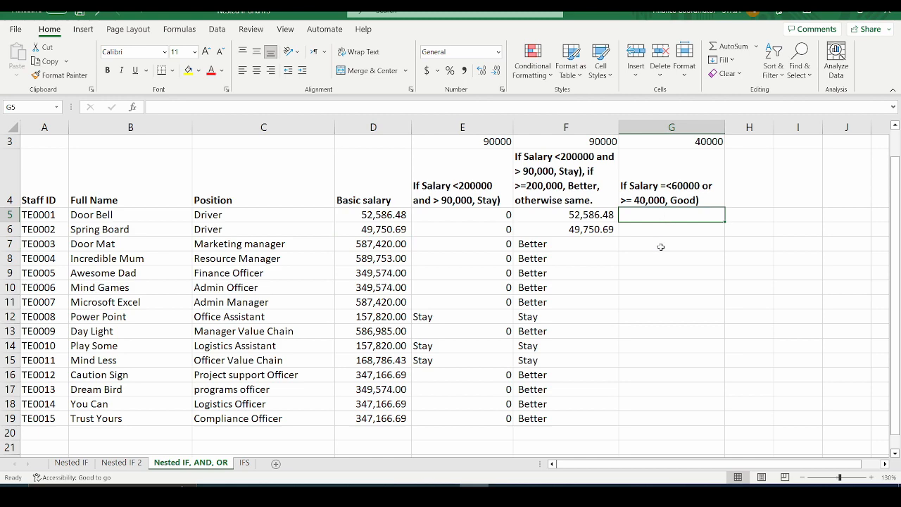
scroll(684, 251, "up", 1)
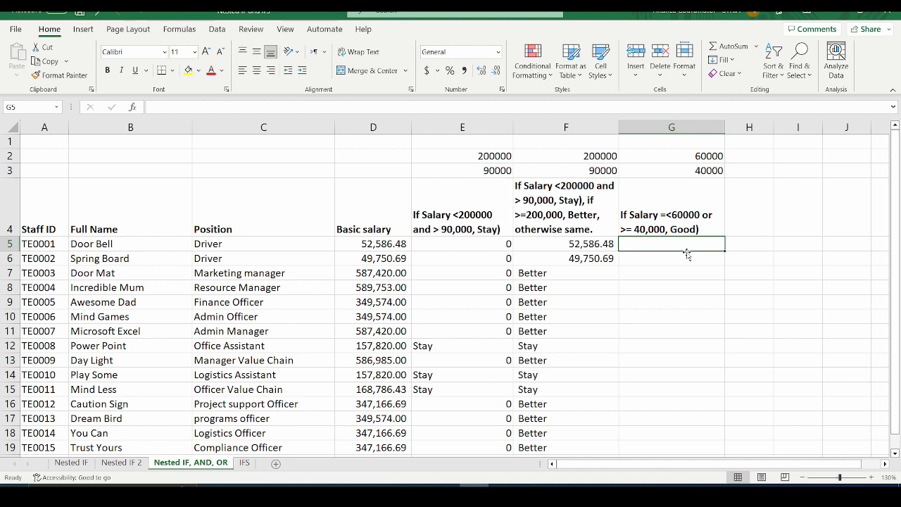
type("=if(")
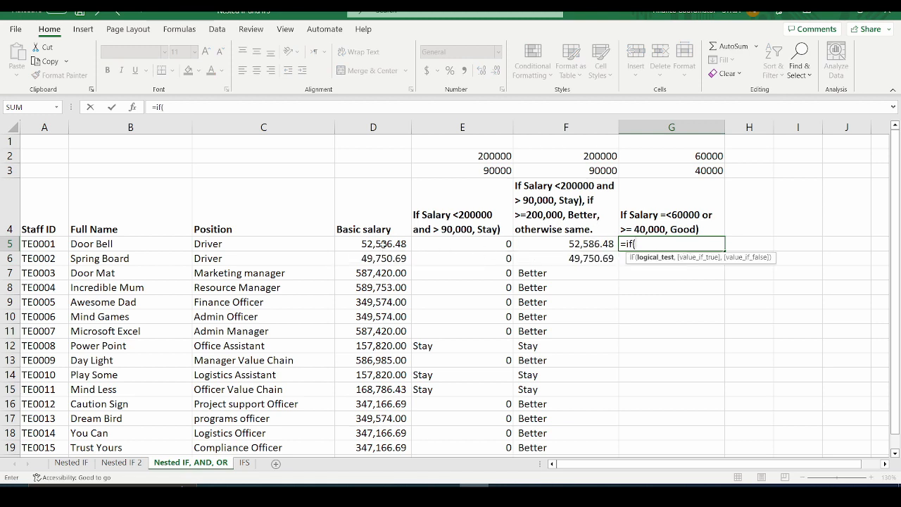
type("or")
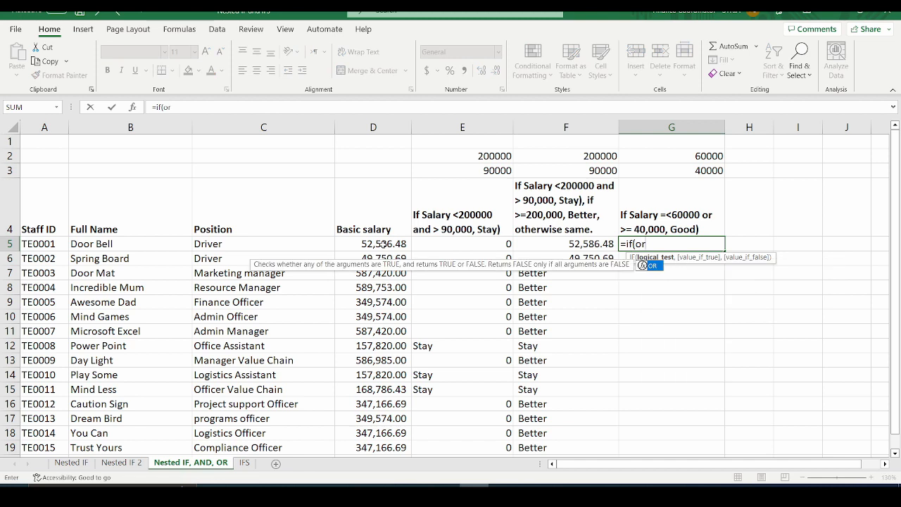
type("(")
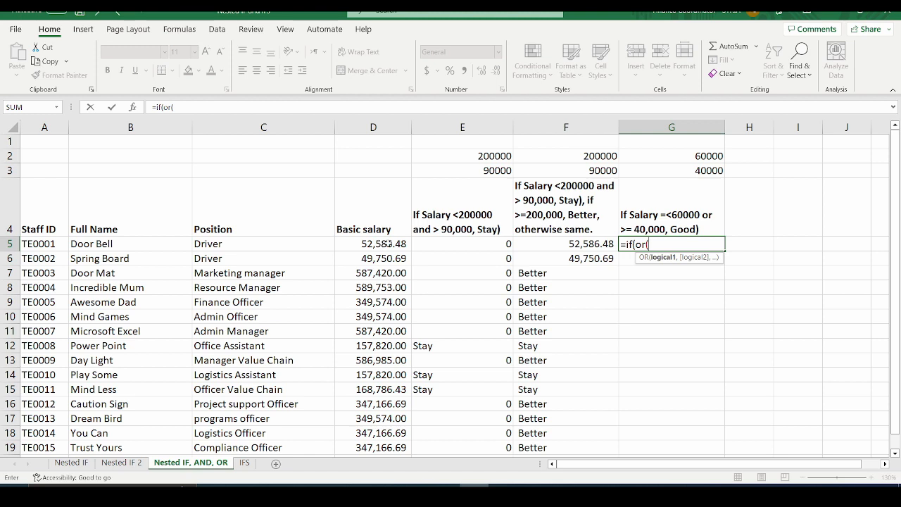
left_click(389, 241)
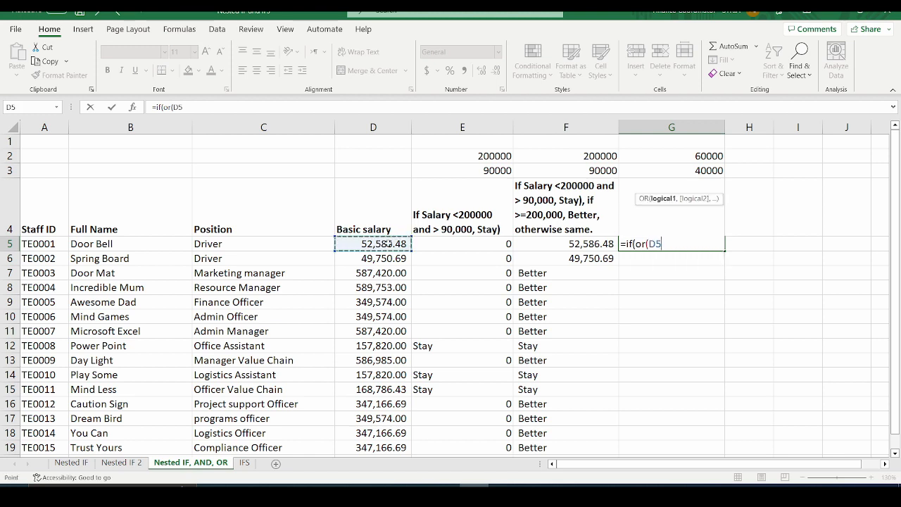
type("=<")
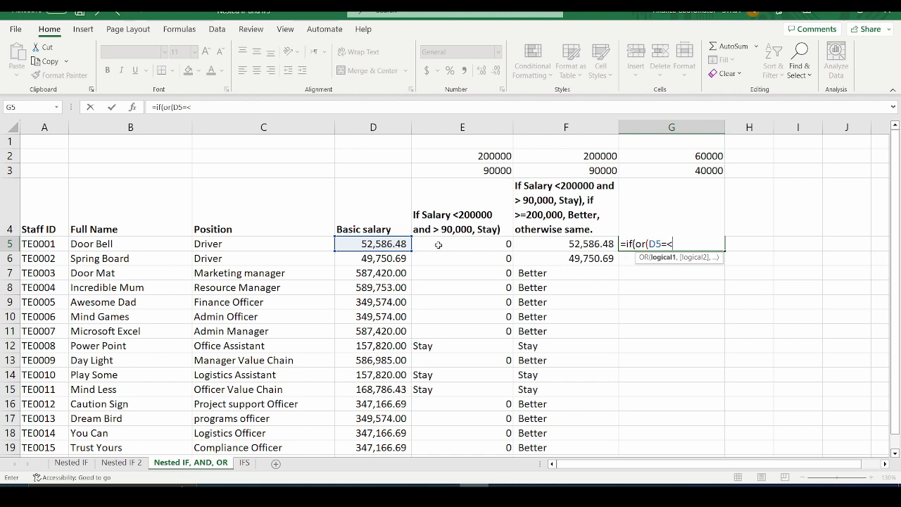
left_click(693, 156)
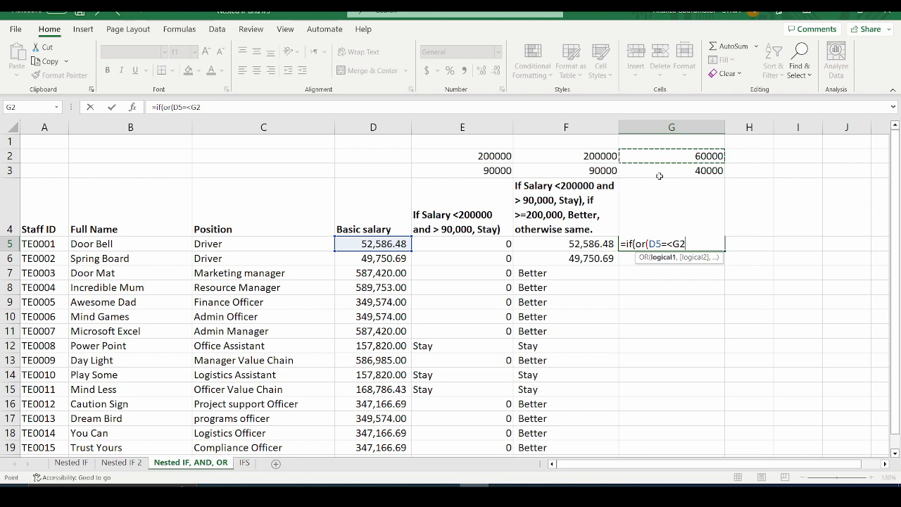
key("F4")
type(",")
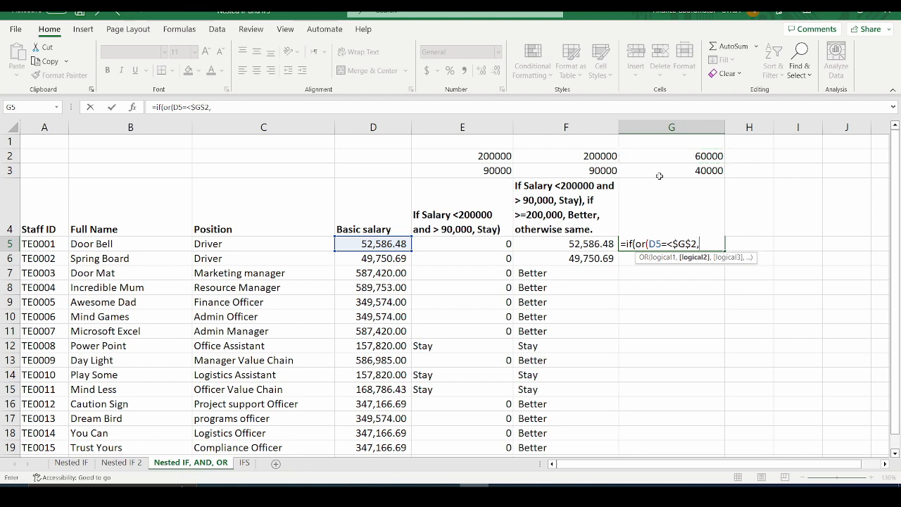
- Add D5>=$G$3 as the second OR condition in the G5 formula and close the OR function
left_click(402, 243)
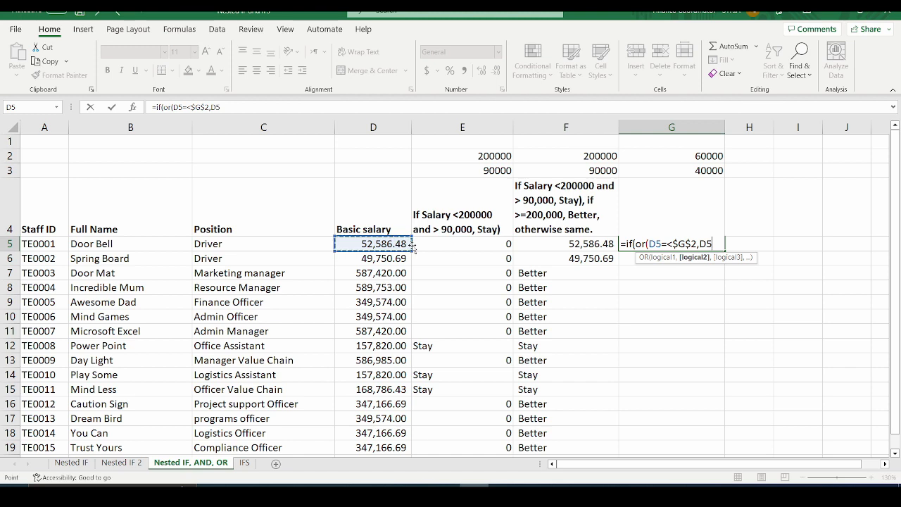
type(">=")
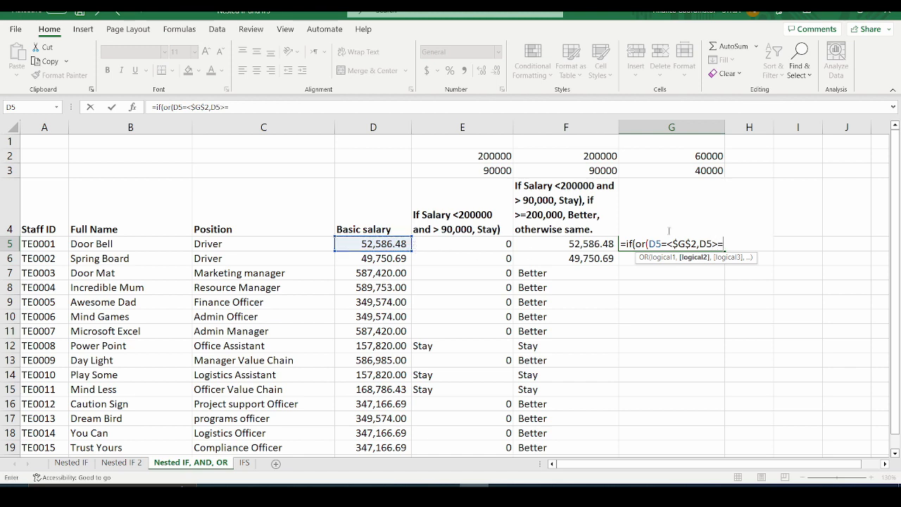
left_click(701, 169)
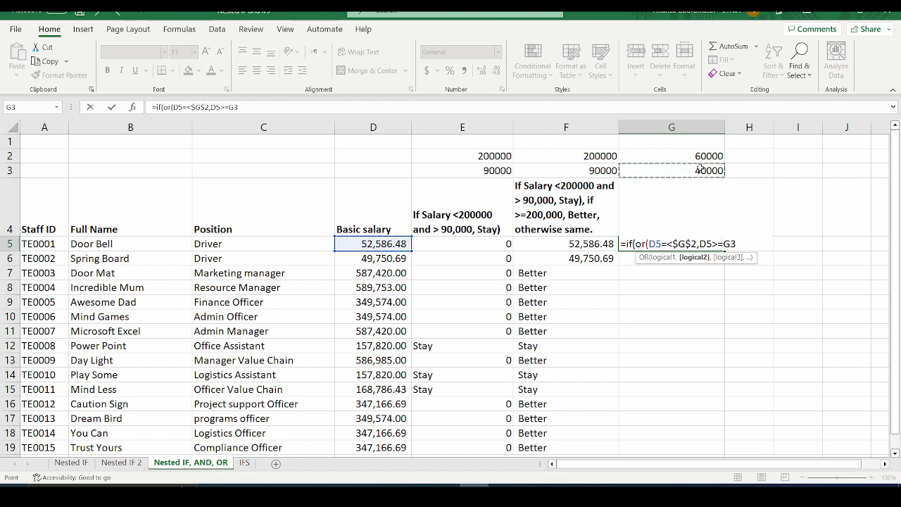
key("F4")
type(")")
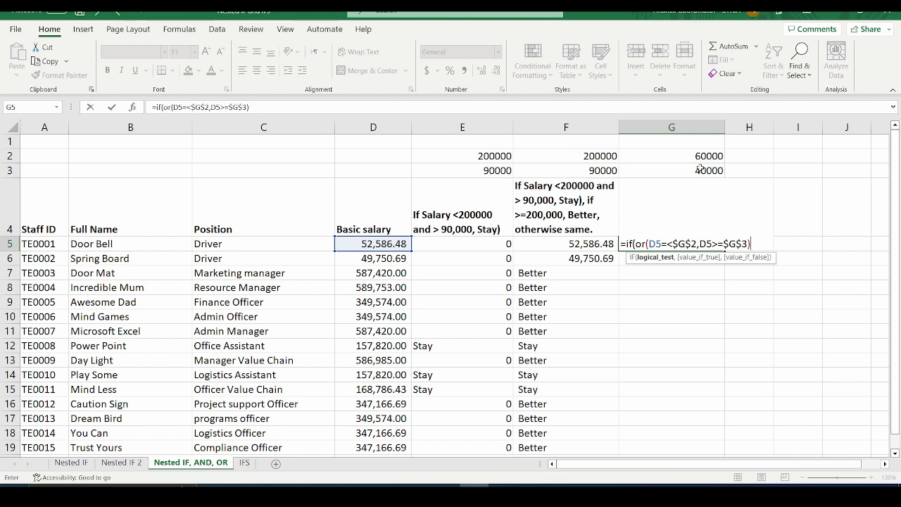
- Finish the G5 formula with "Good" as the true value and 0 as the false value, accepting the suggested correction to D5<=$G$2
type(",")
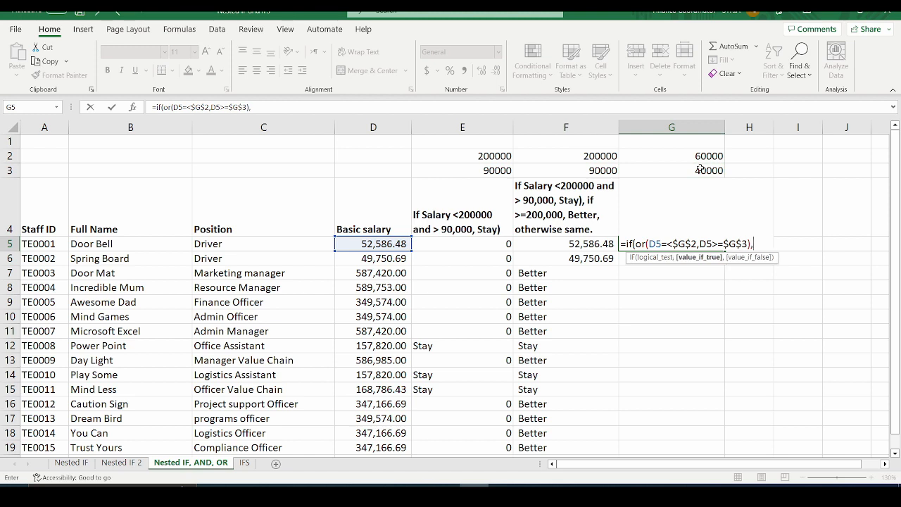
type("\"Good\",")
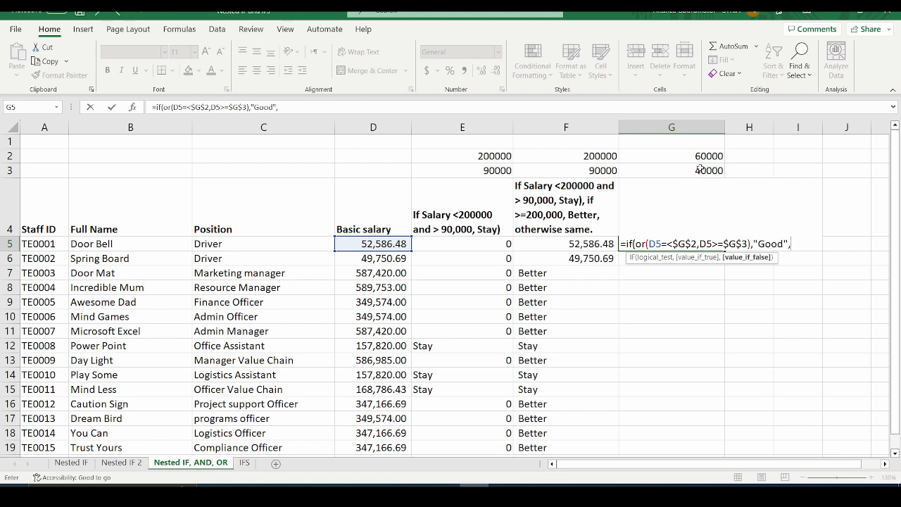
type("0)")
key("Return")
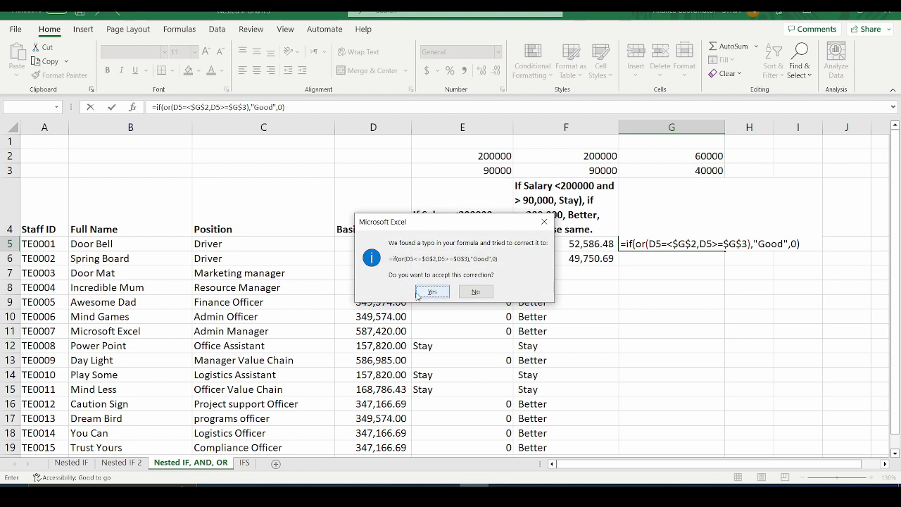
left_click(418, 295)
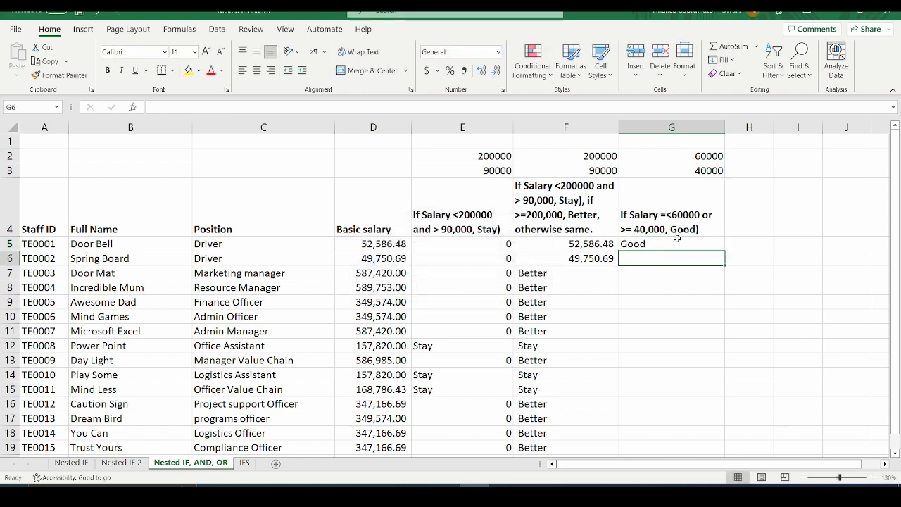
- Fill the IF and OR formula from G5 down to G19
left_click(677, 241)
scroll(711, 246, "down", 1)
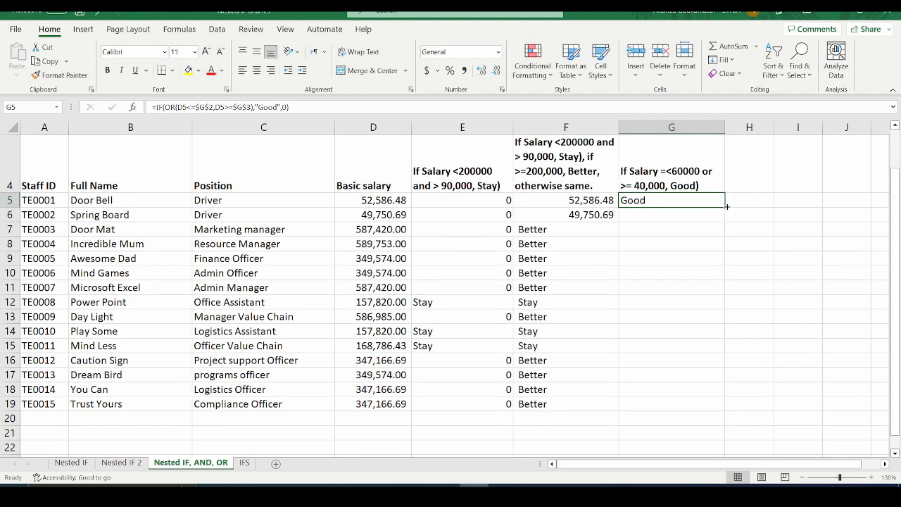
left_click_drag(722, 207, 722, 408)
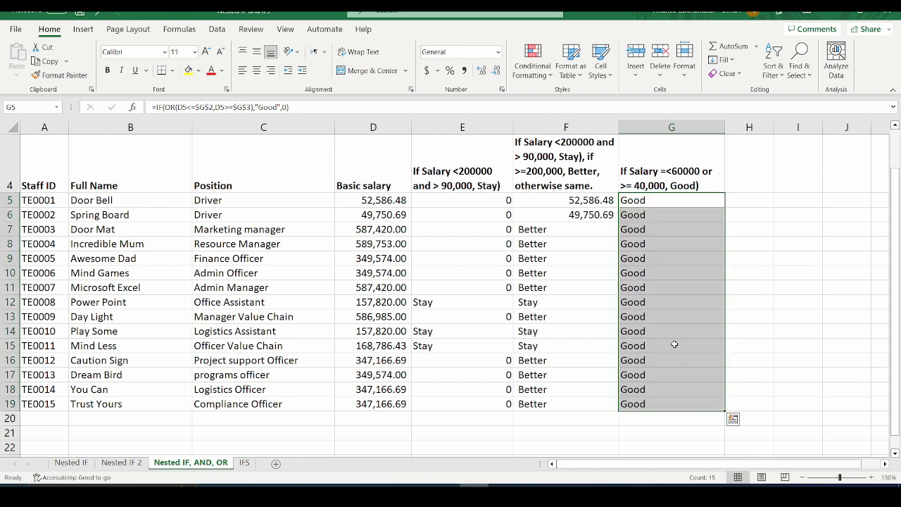
- Review the IF and OR results and formulas in column G against the limits in G2 and G3
scroll(647, 263, "up", 1)
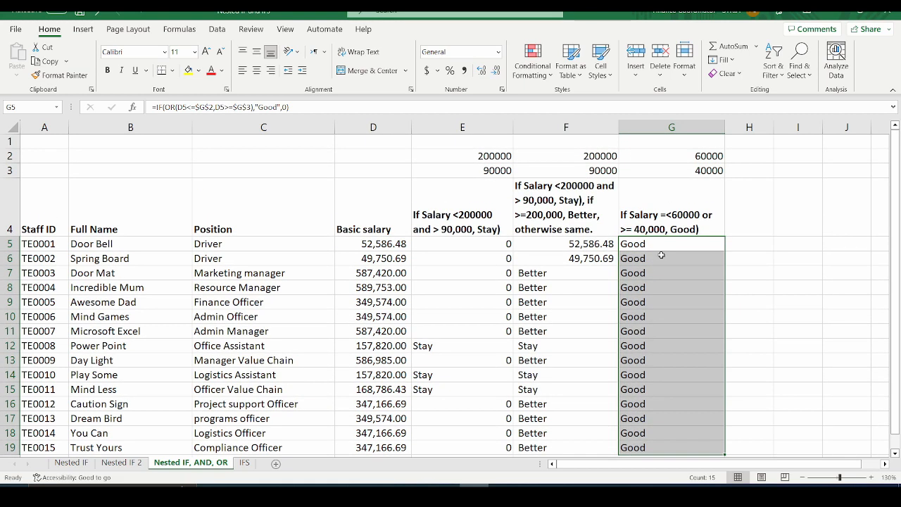
left_click_drag(662, 256, 663, 303)
left_click(666, 437)
left_click(658, 403)
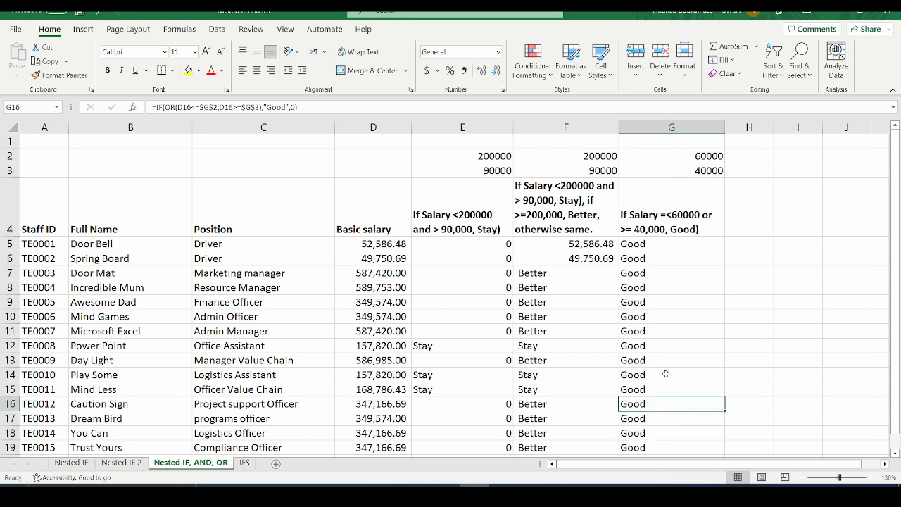
scroll(664, 362, "down", 1)
scroll(666, 345, "up", 1)
left_click(662, 245)
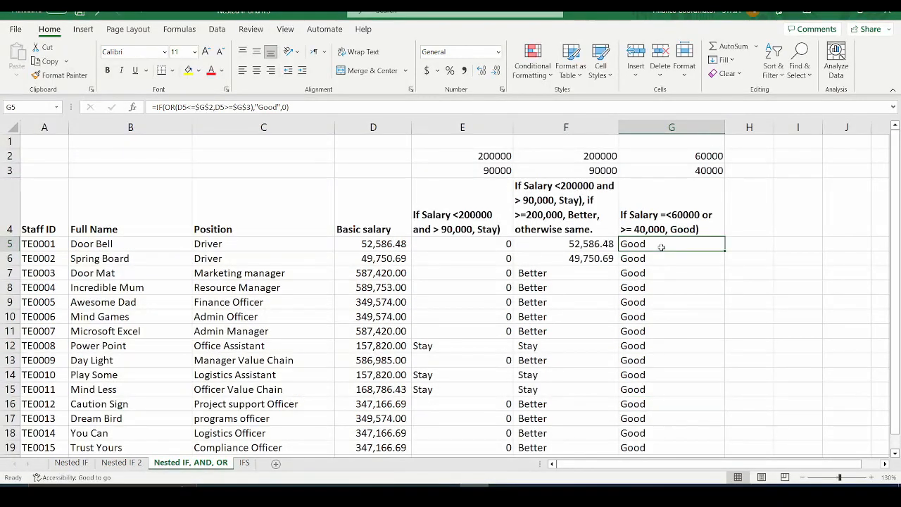
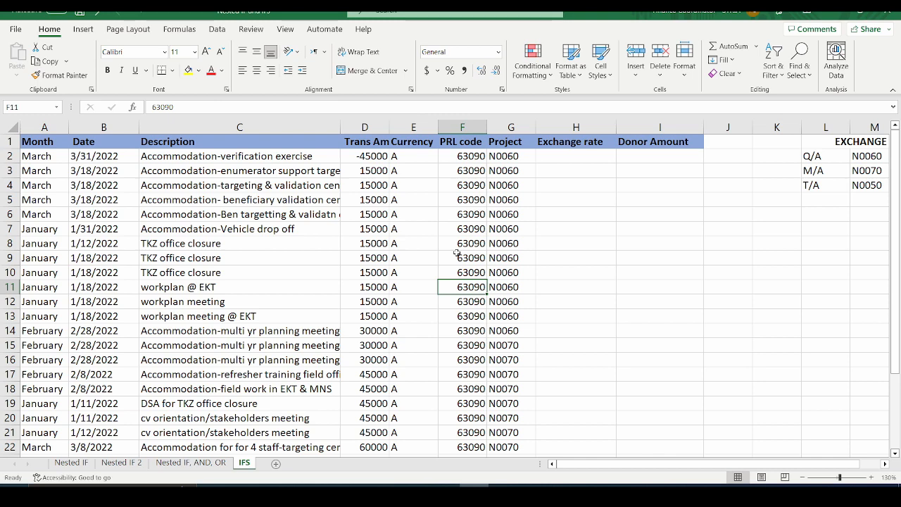
- Review the Project, Exchange rate and Donor Amount columns on the Nested IF 2 sheet
left_click(596, 156)
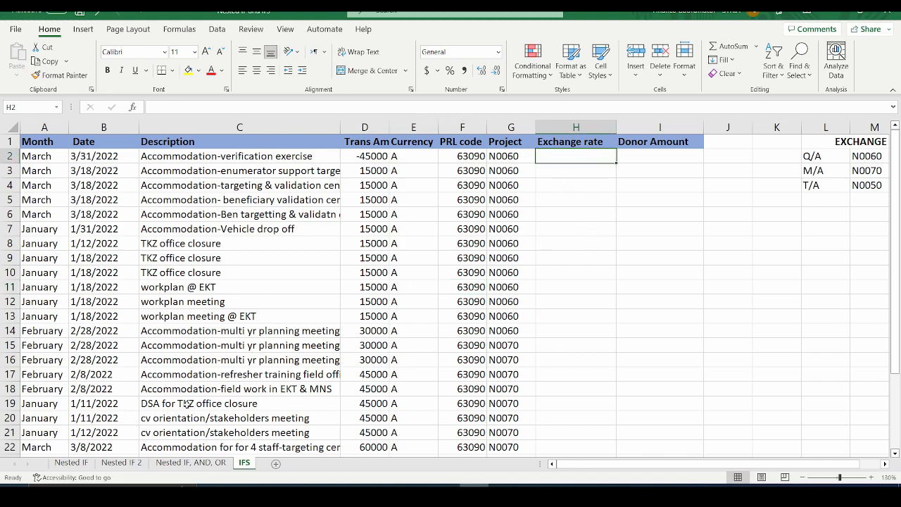
left_click(124, 463)
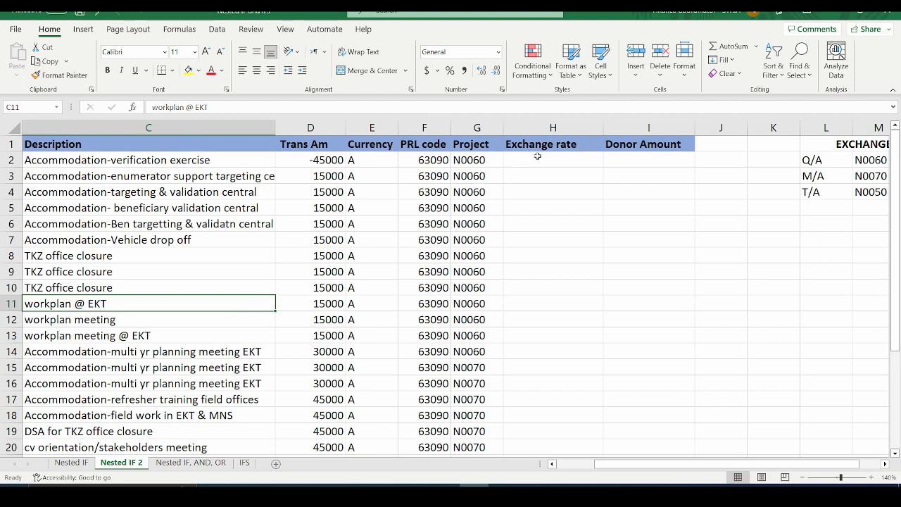
left_click_drag(537, 156, 525, 306)
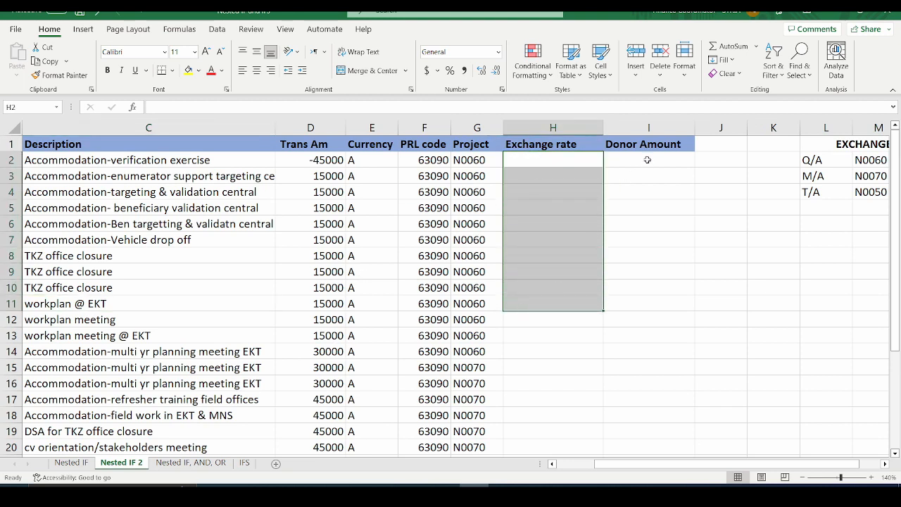
left_click(485, 221)
left_click(486, 269)
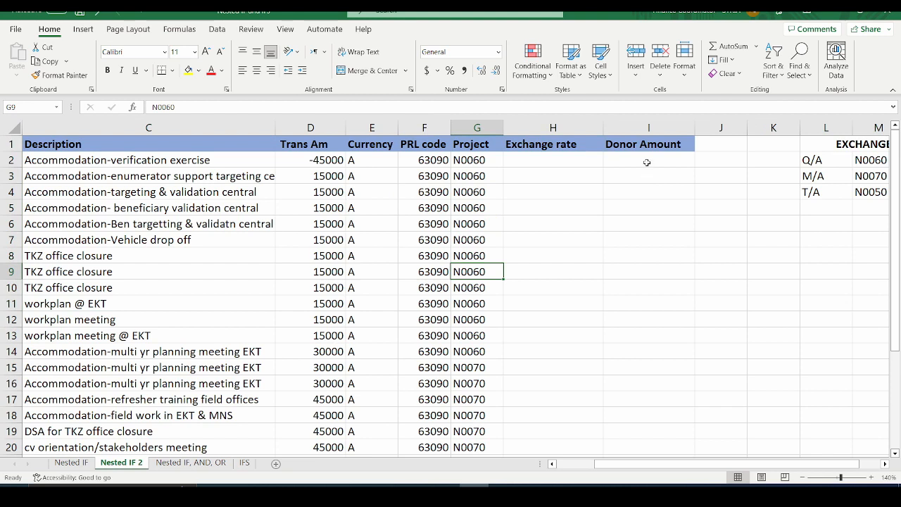
left_click_drag(647, 161, 649, 322)
left_click(531, 275)
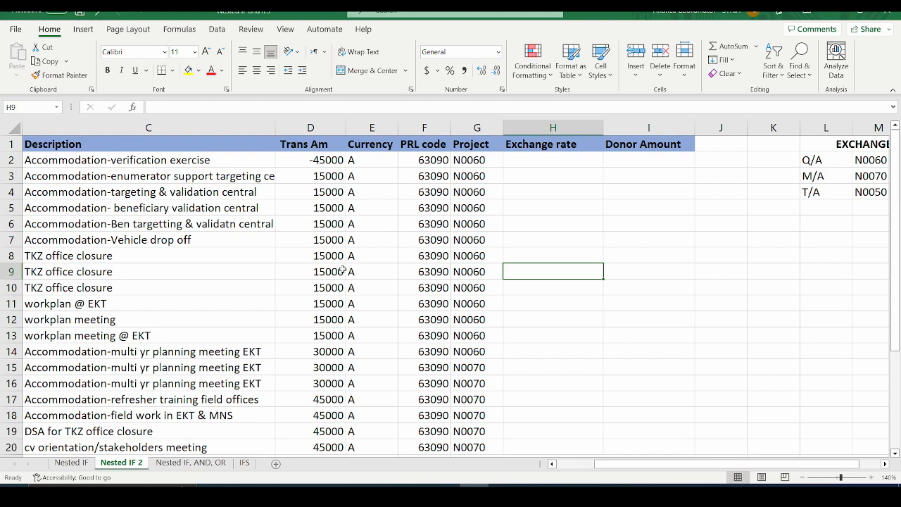
- On the IFS sheet, start an IFS formula in H2 that tests G2=M2 and returns N2
left_click(243, 463)
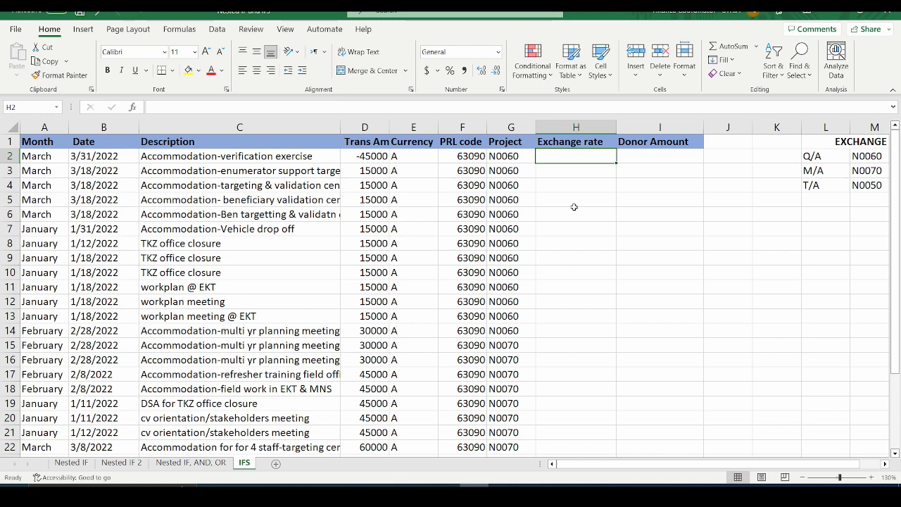
type("=")
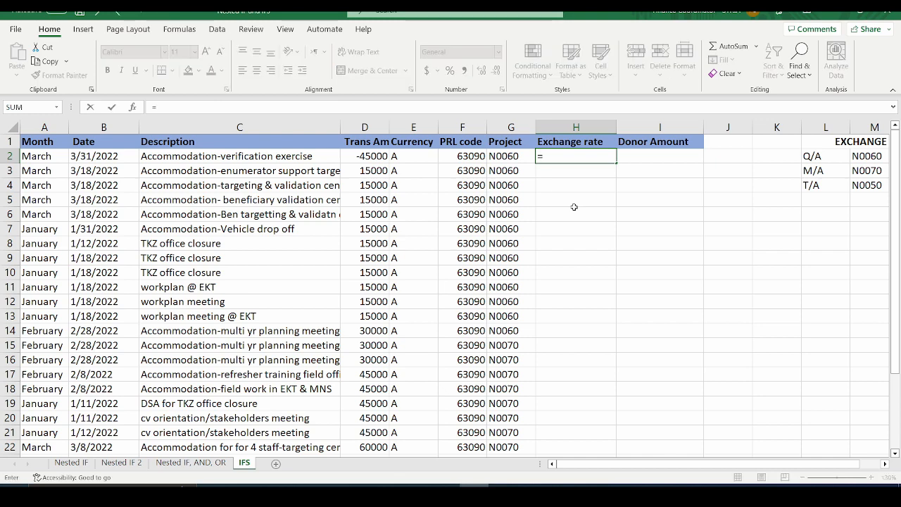
type("ifs")
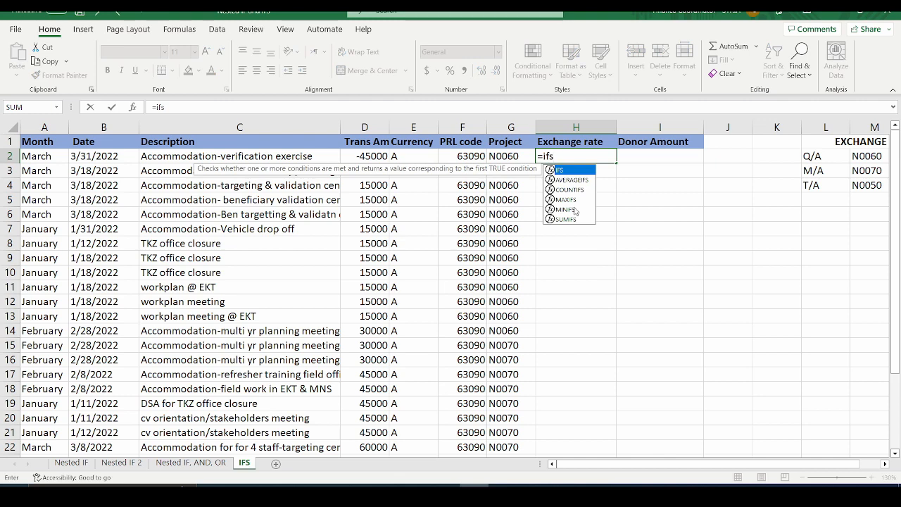
type("(")
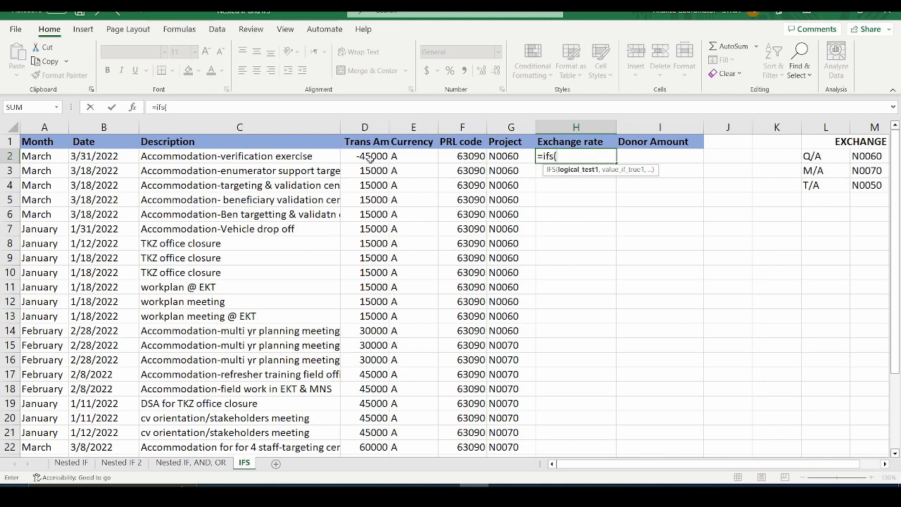
left_click(515, 157)
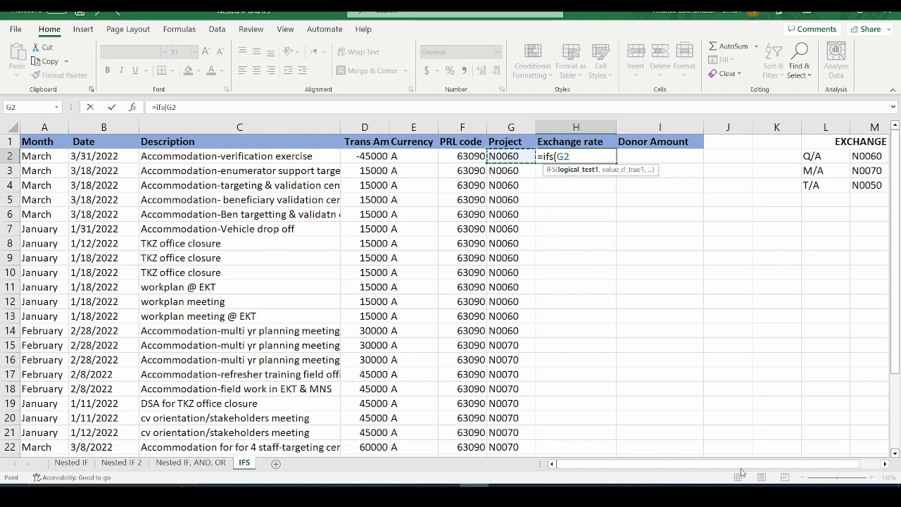
left_click_drag(743, 465, 771, 426)
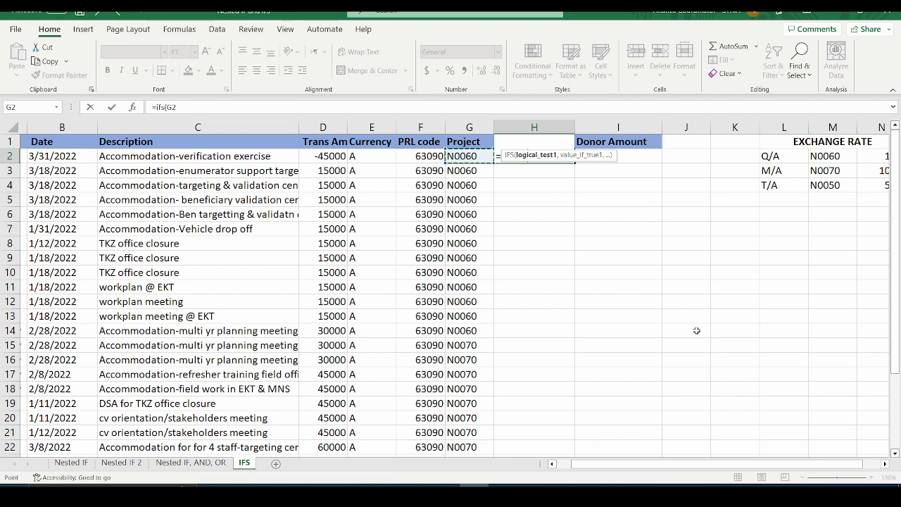
left_click(520, 154)
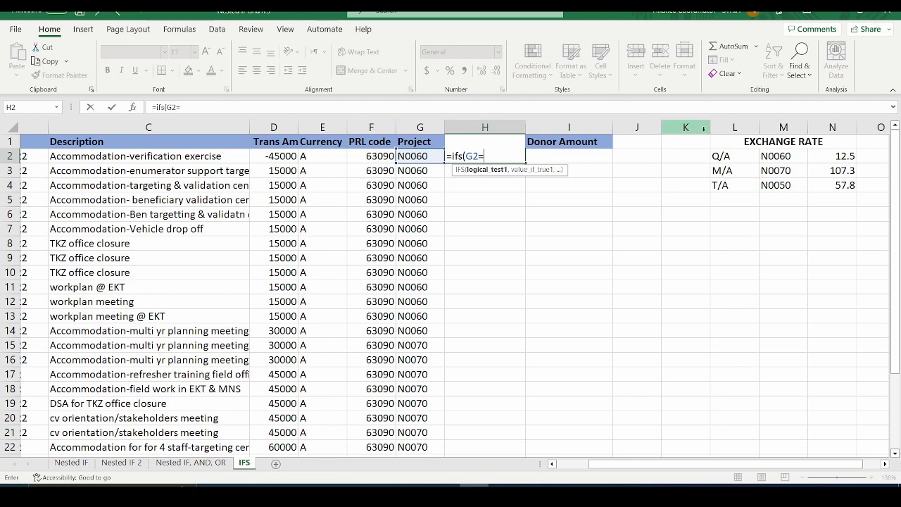
left_click(788, 156)
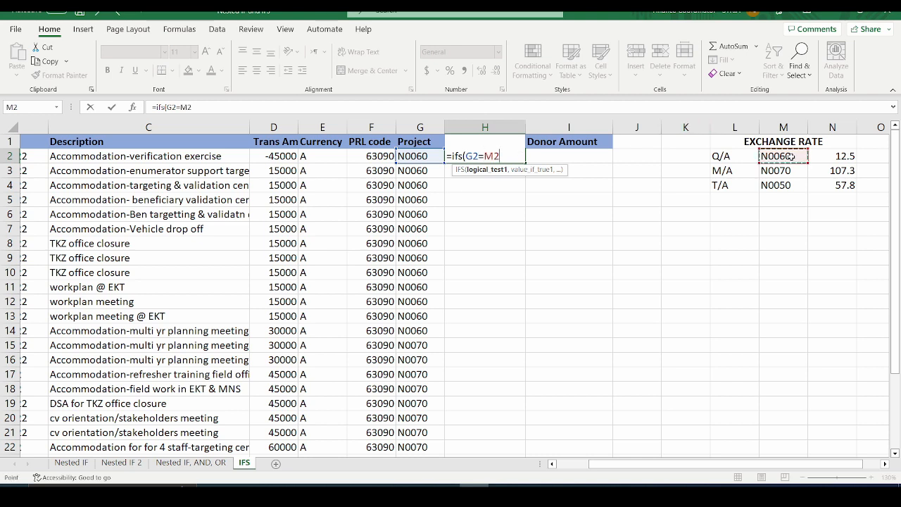
type(",")
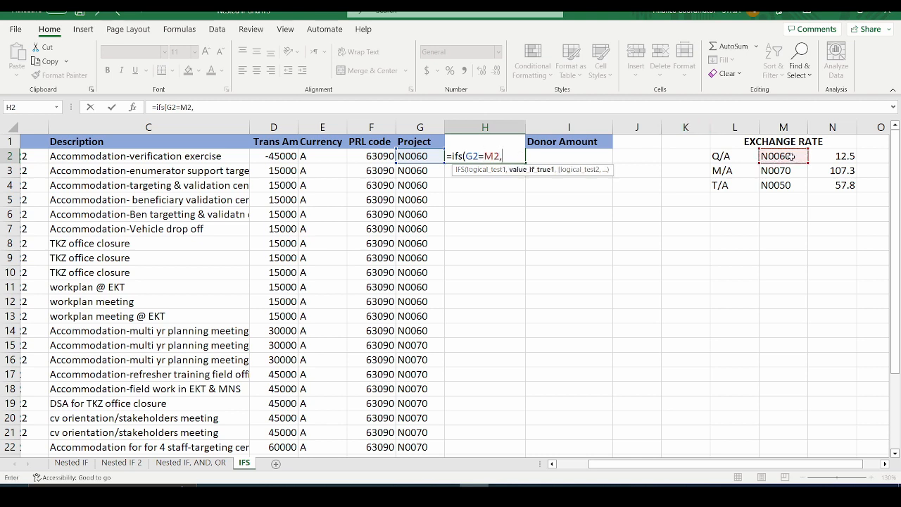
left_click(844, 157)
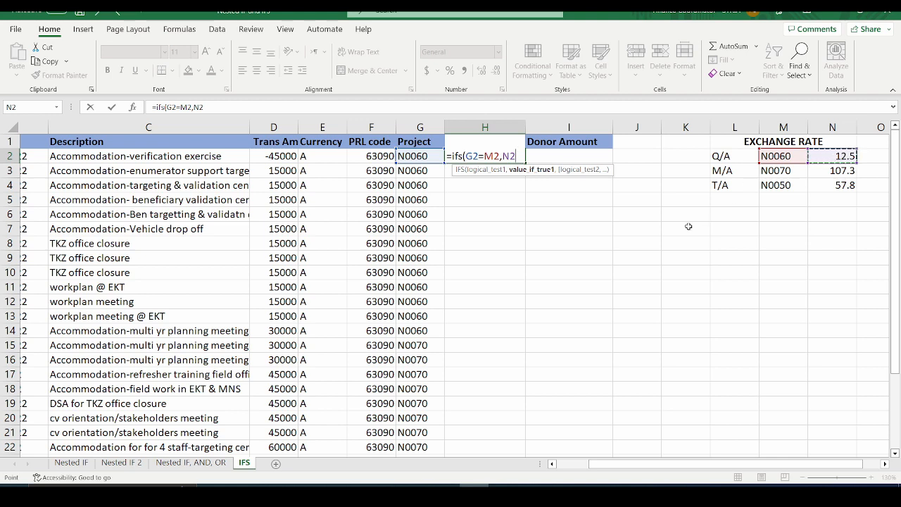
- Make the M2 and N2 references in the H2 formula absolute as $M$2 and $N$2
left_click(495, 156)
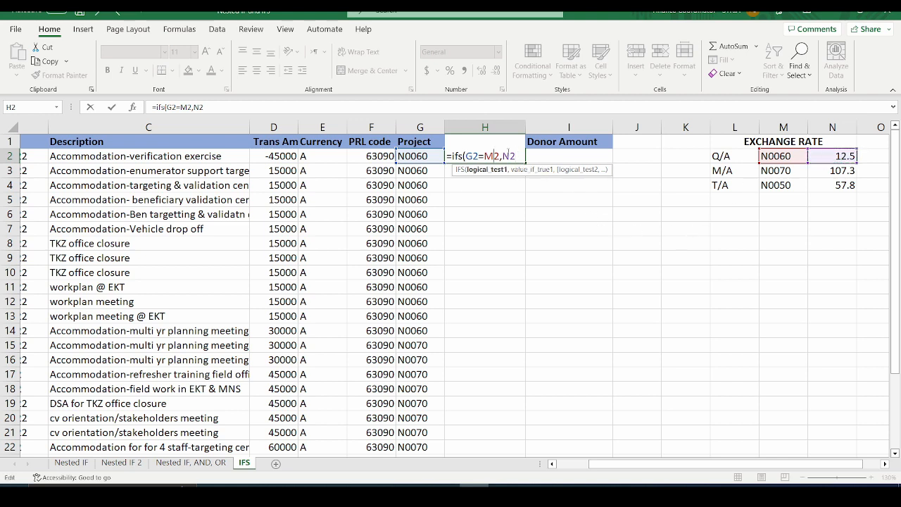
key("F4")
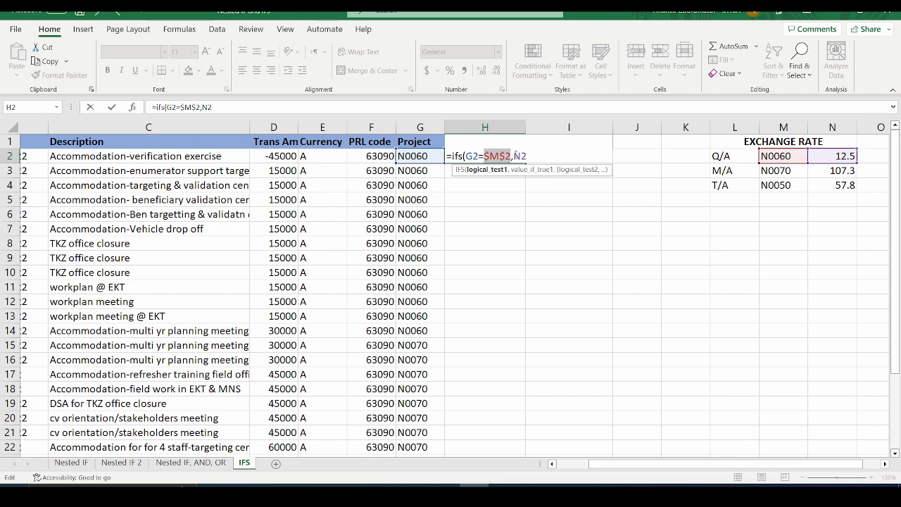
key("Right")
key("Right")
key("F4")
left_click(543, 155)
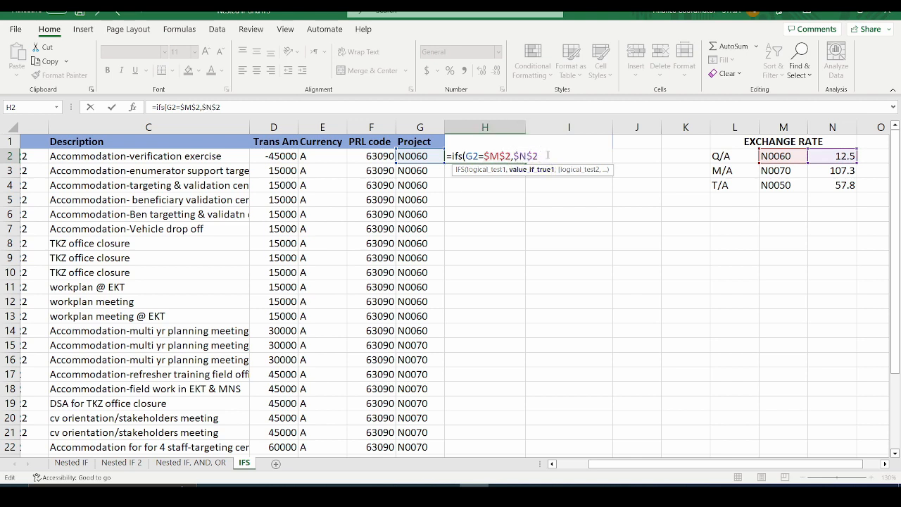
- Add a second condition to the H2 formula, G2=$M$3, returning $N$3
type(",")
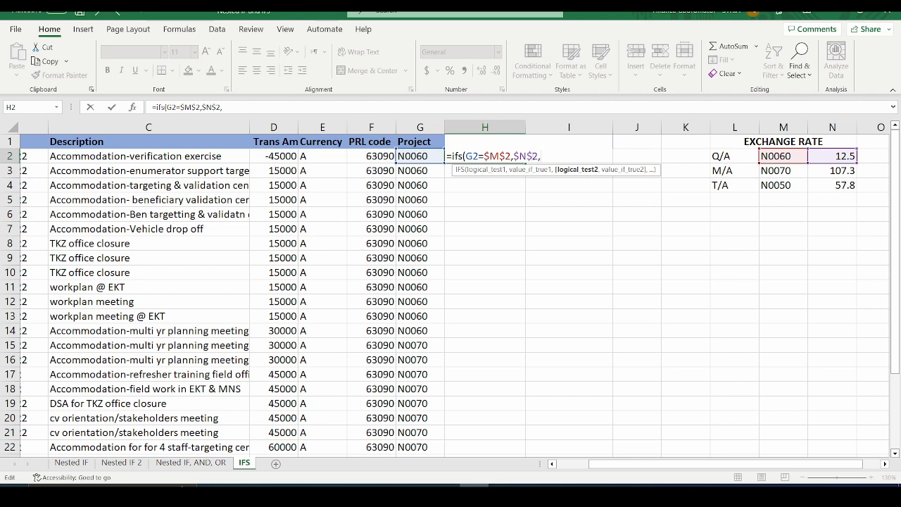
left_click(415, 156)
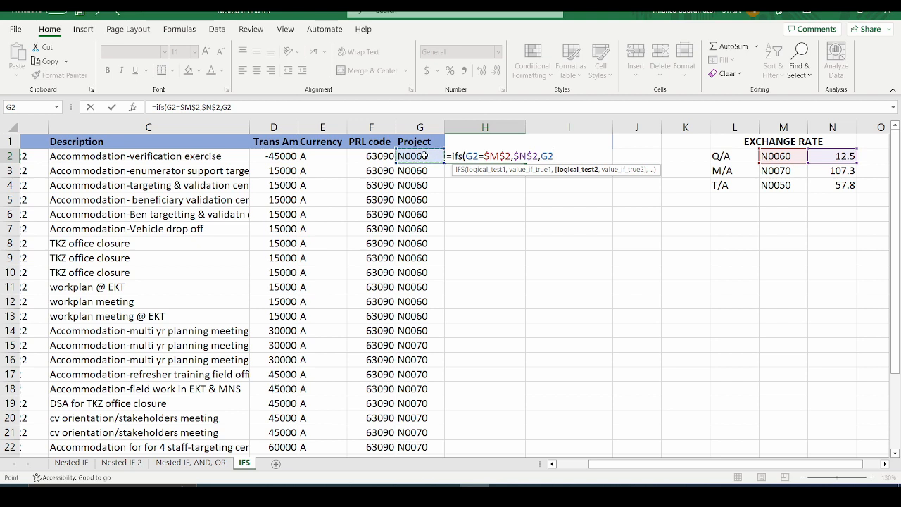
type("=")
left_click(783, 171)
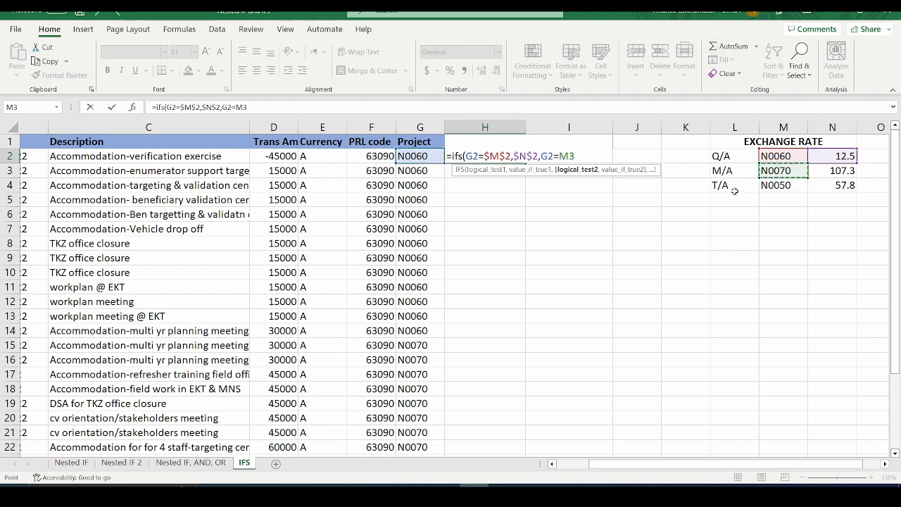
key("F4")
type(",")
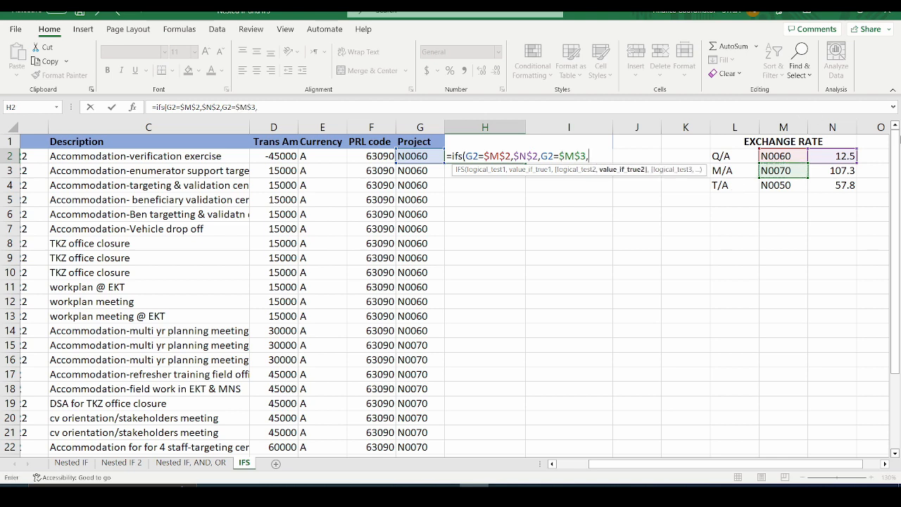
left_click(816, 171)
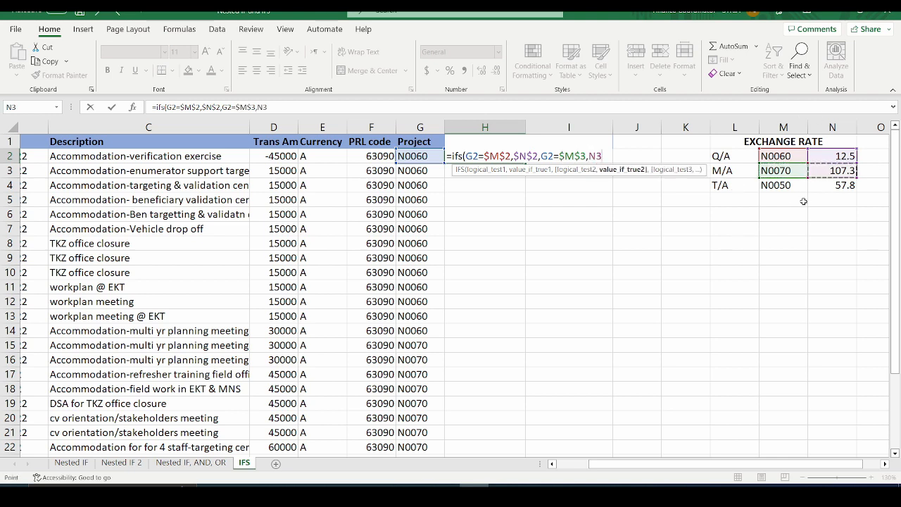
key("F4")
- Add a third condition, G2=$M$4 returning $N$4, and complete the IFS formula in H2
type(",")
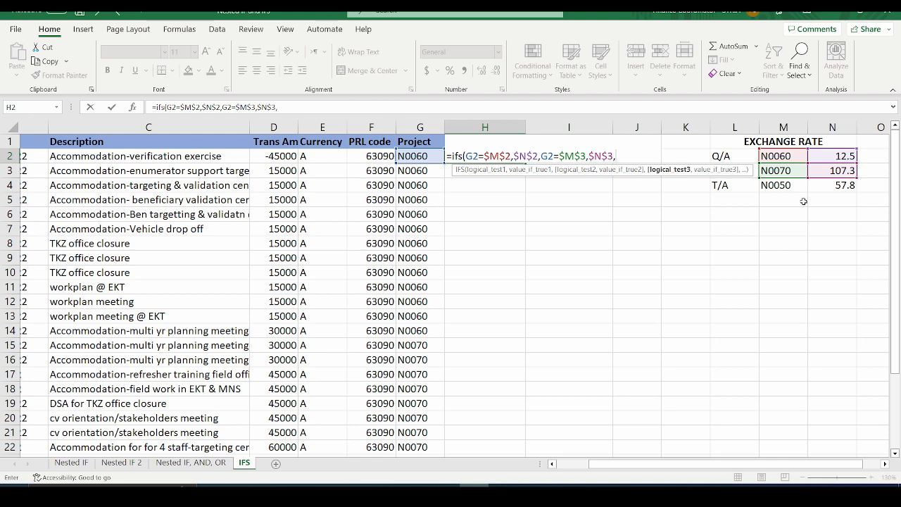
left_click(412, 156)
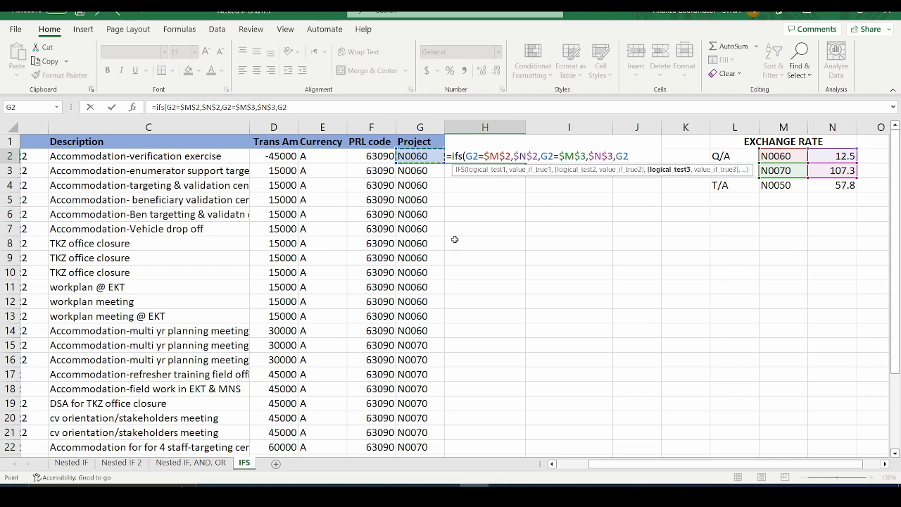
type("=")
left_click(782, 185)
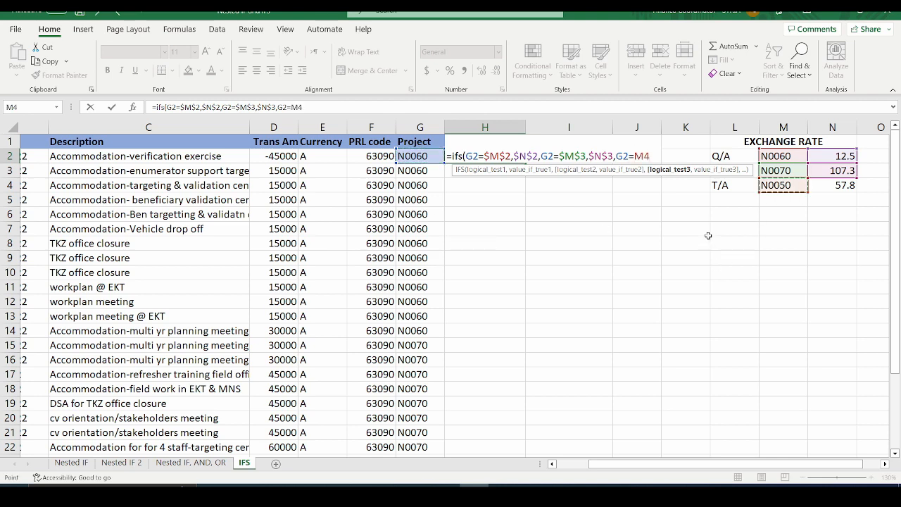
key("F4")
type(",")
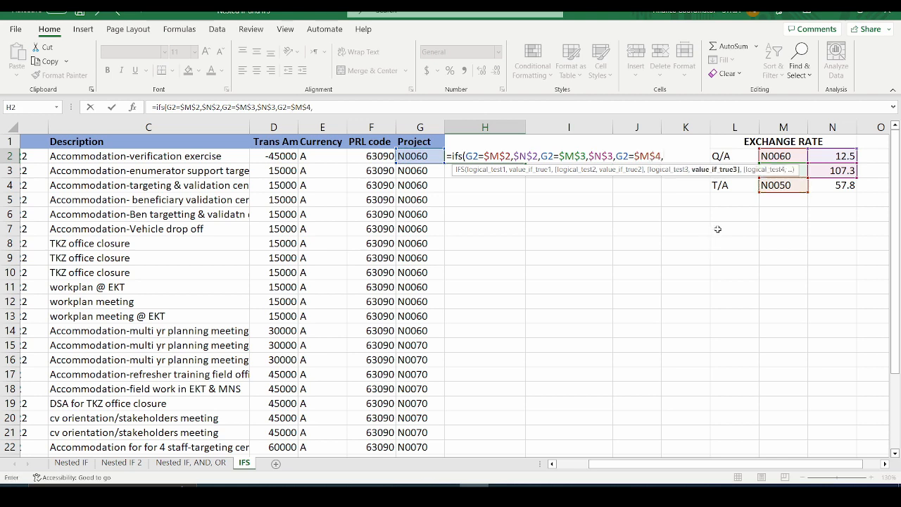
left_click(831, 185)
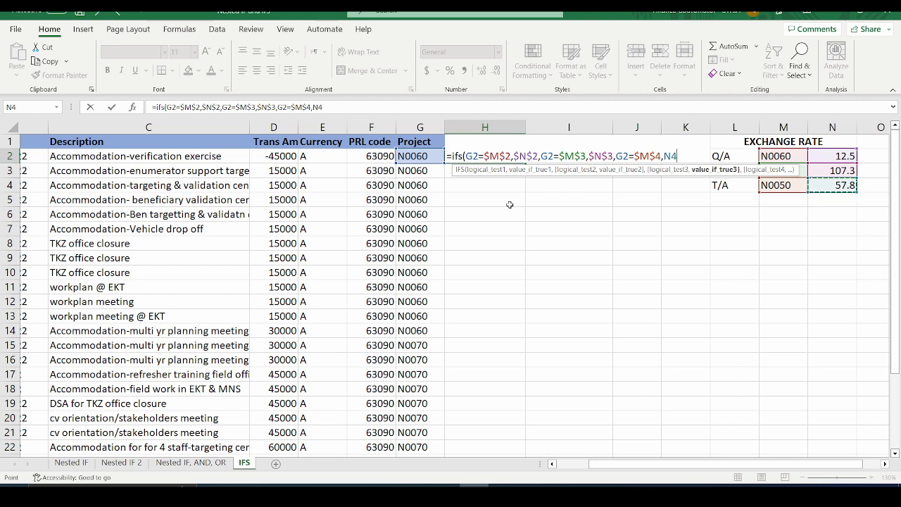
key("F4")
type(")")
key("ctrl+Return")
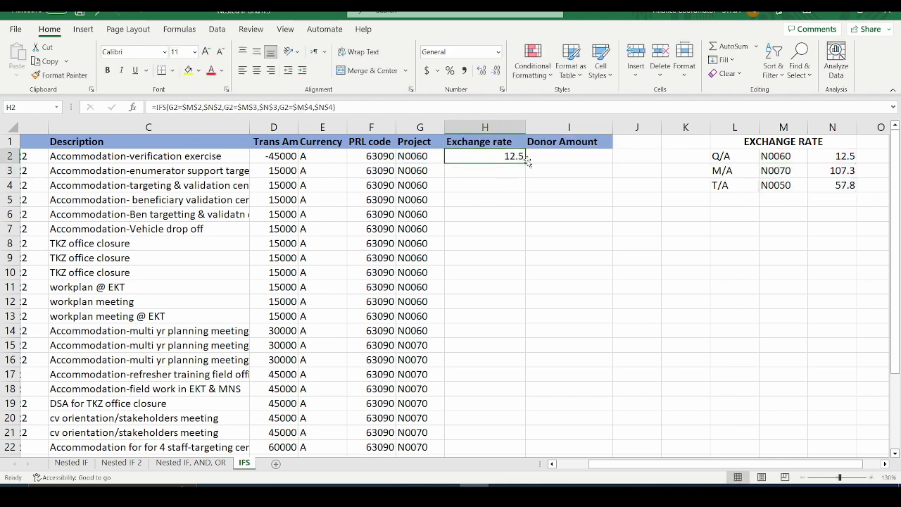
- Fill the IFS formula from H2 down the Exchange rate column and check the filled rows
double_click(526, 162)
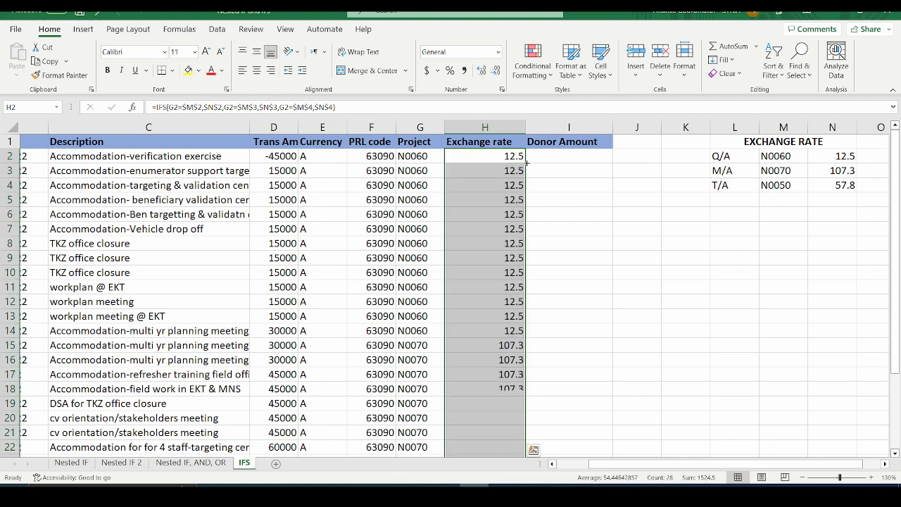
scroll(486, 282, "down", 6)
scroll(497, 287, "up", 6)
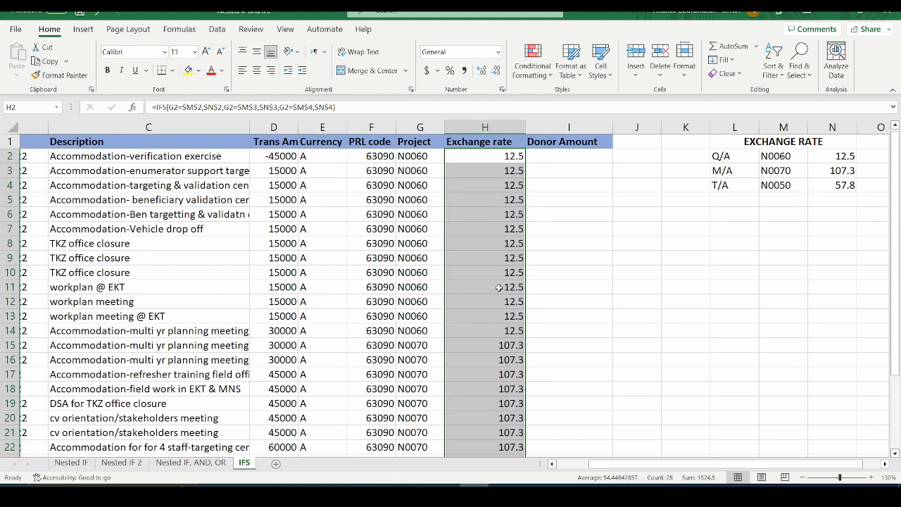
- Enter the formula =D2/H2 in I2 to calculate the first Donor Amount
left_click(583, 157)
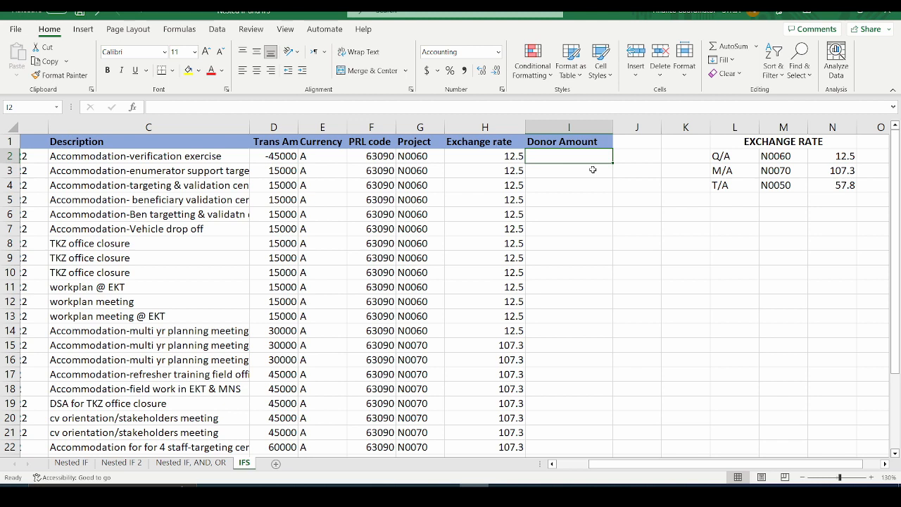
left_click(281, 158)
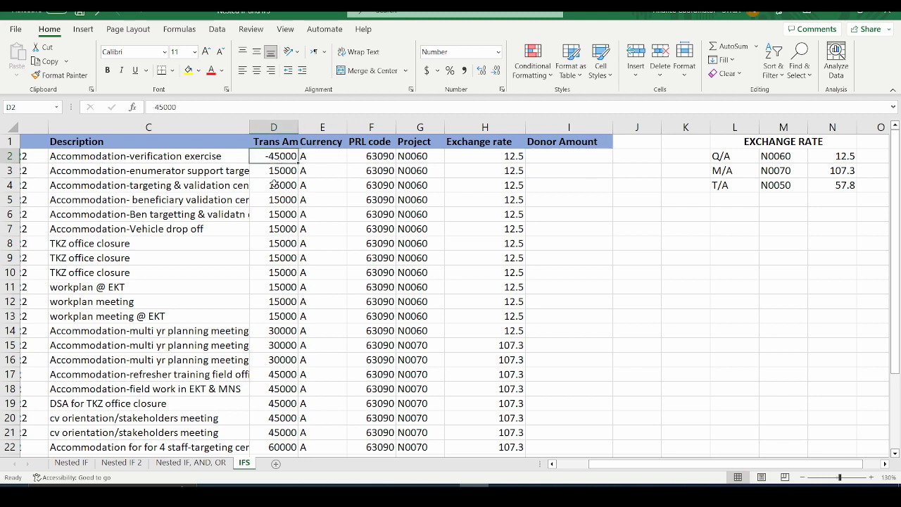
left_click(600, 157)
type("=")
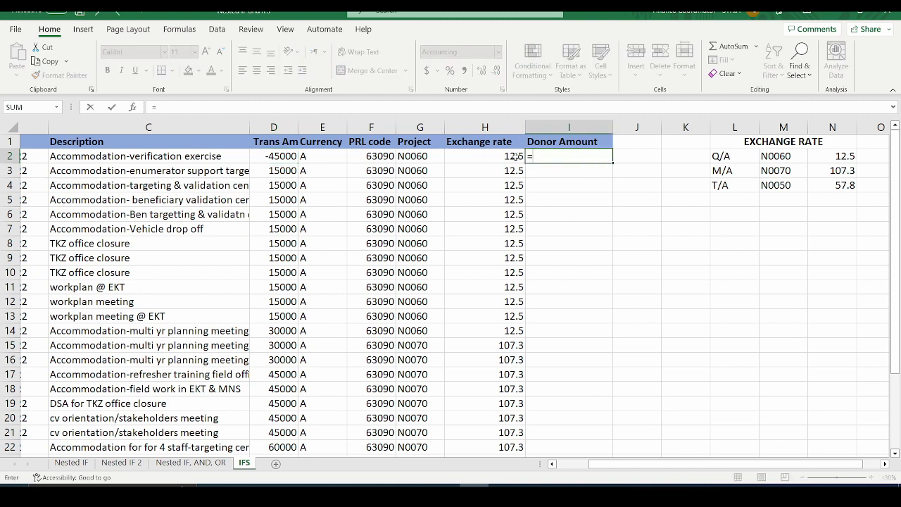
left_click(271, 156)
type("/")
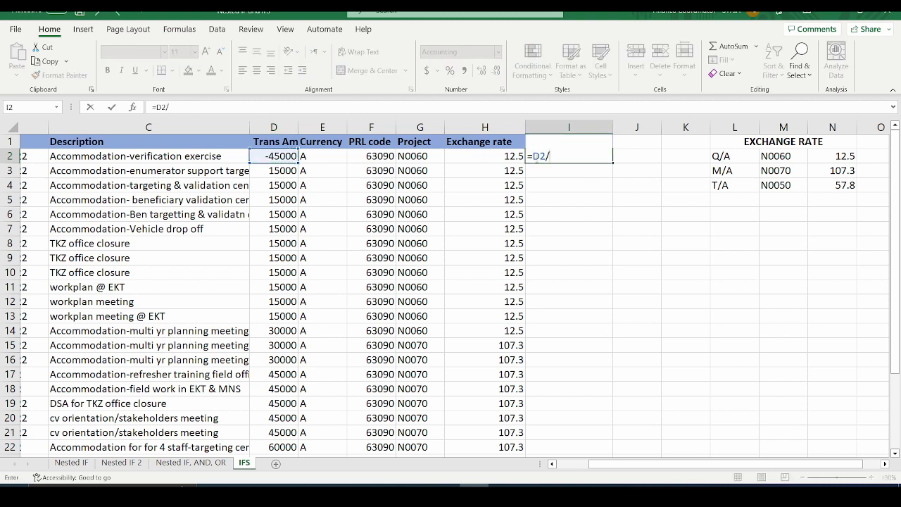
left_click(513, 160)
key("Return")
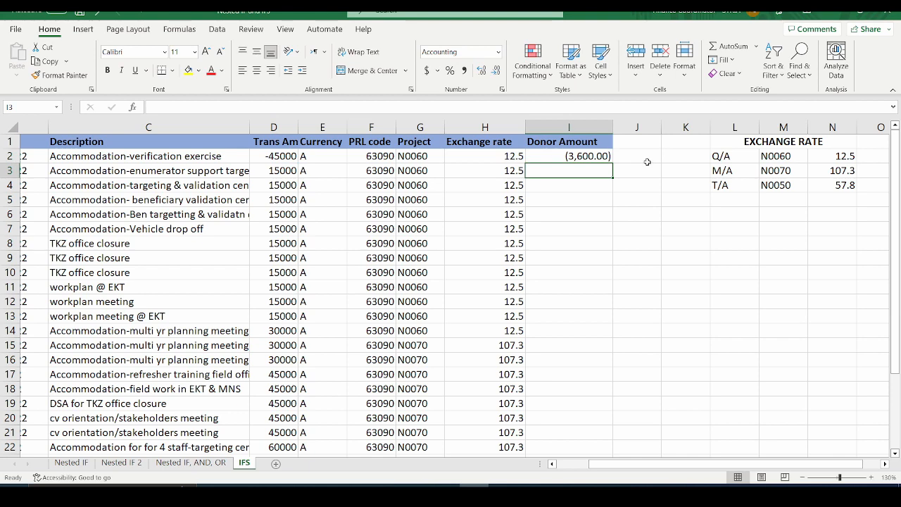
- Fill the I2 formula down the Donor Amount column and check the results through the last data row
left_click(595, 155)
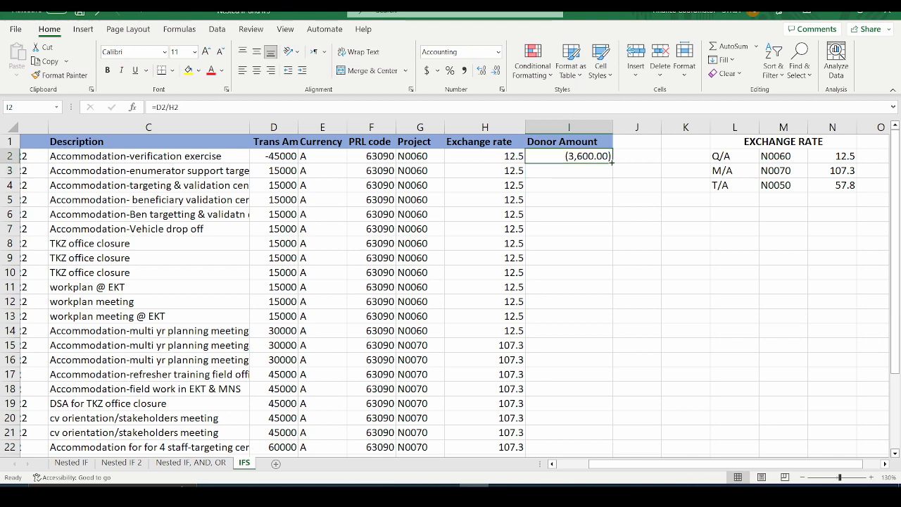
double_click(612, 162)
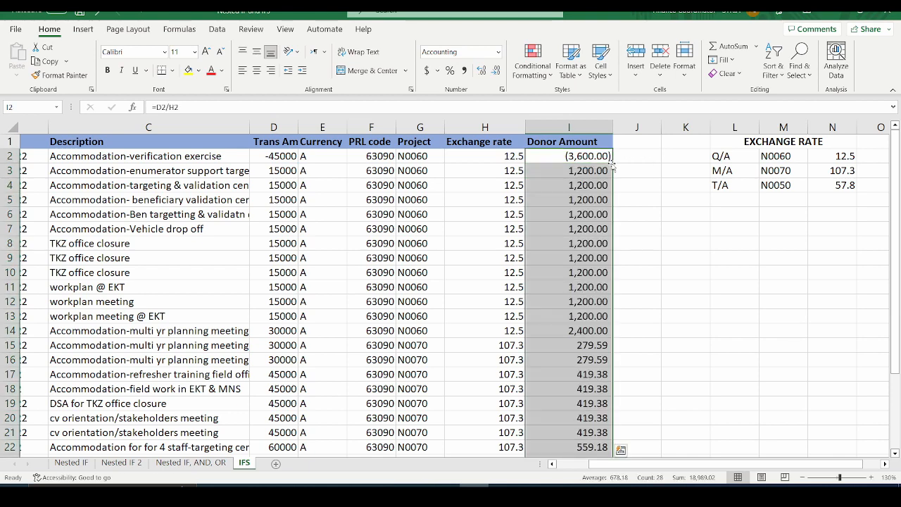
scroll(576, 241, "down", 5)
scroll(576, 242, "up", 1)
scroll(576, 242, "up", 4)
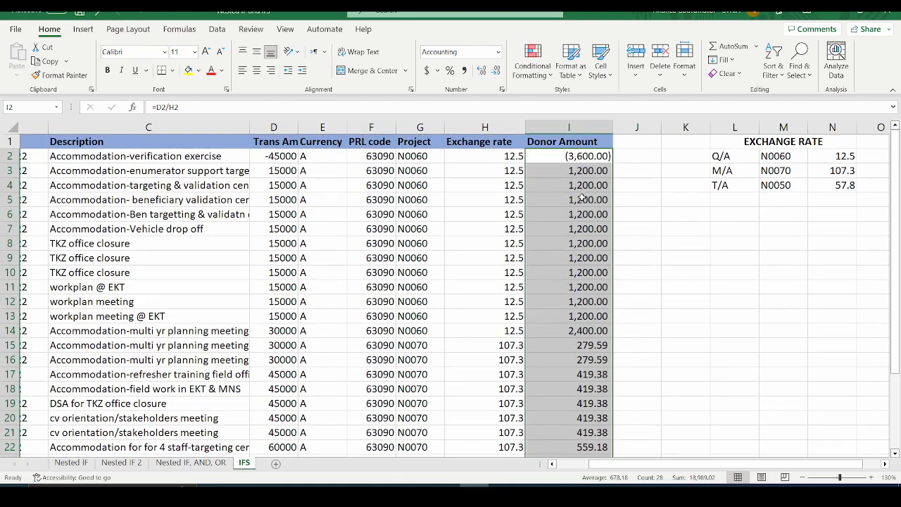
scroll(589, 200, "down", 3)
scroll(588, 200, "down", 1)
left_click(592, 258)
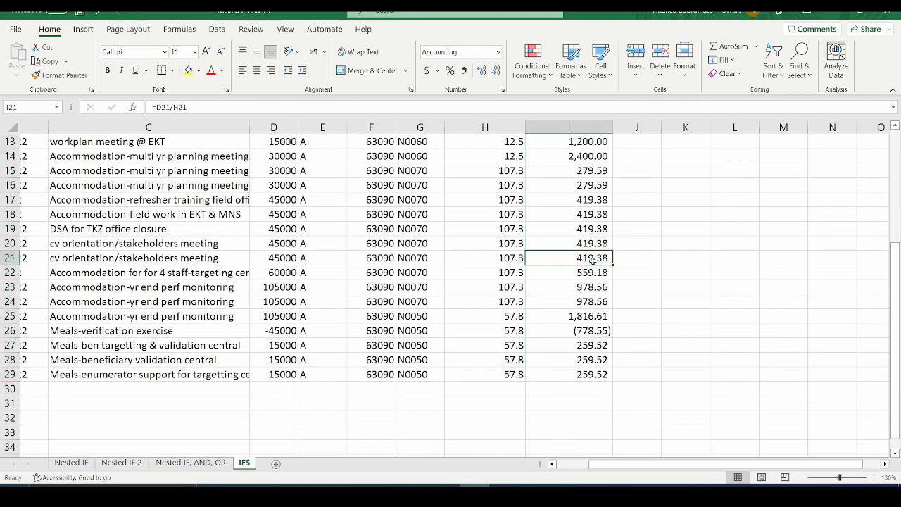
- Review the Donor Amount formulas against the Trans Amount values and look over the completed table from the Month column across
scroll(591, 257, "up", 4)
left_click_drag(578, 169, 578, 316)
left_click_drag(280, 170, 279, 288)
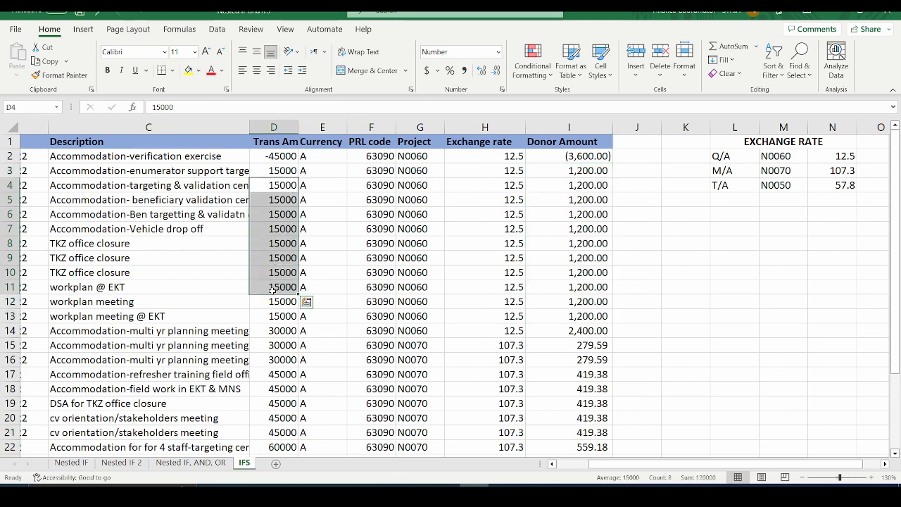
left_click(597, 231)
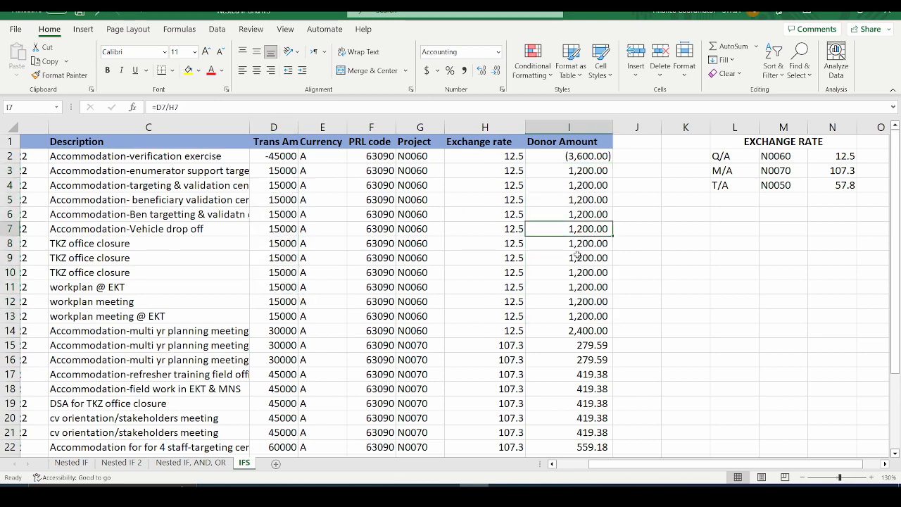
left_click(577, 256)
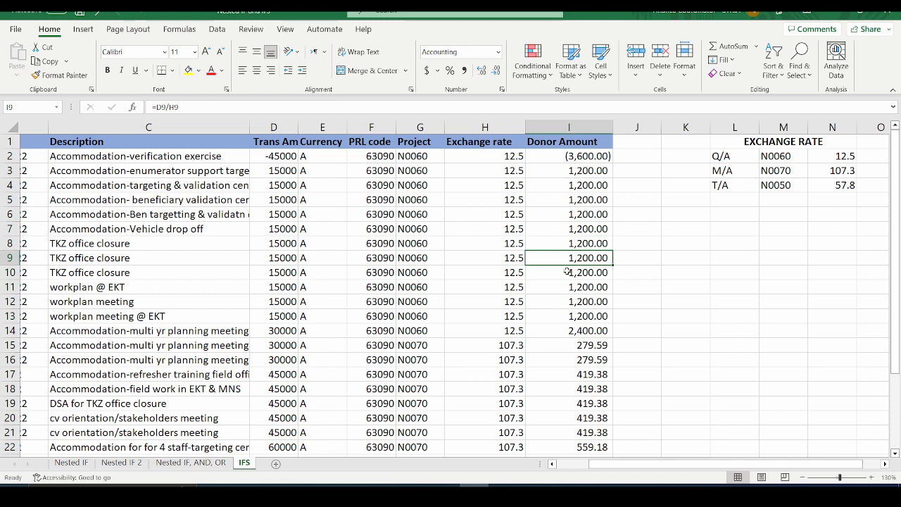
left_click(586, 204)
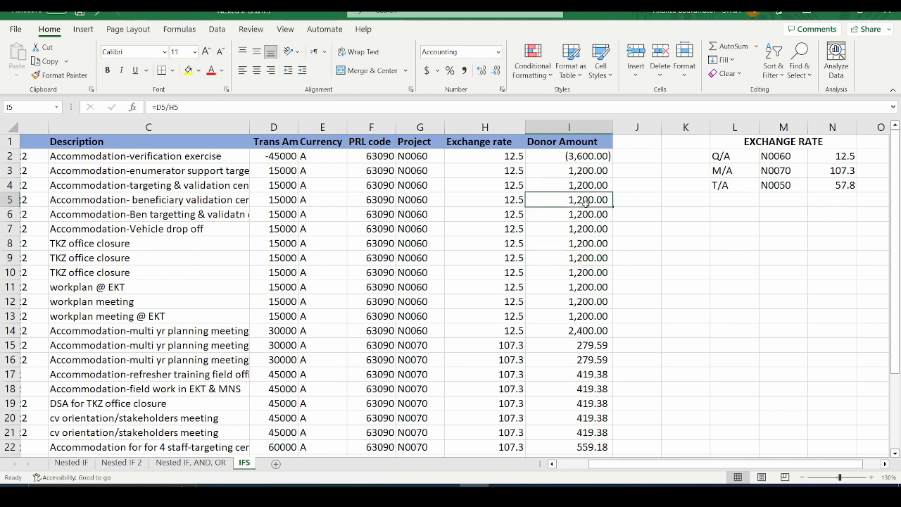
left_click_drag(648, 464, 569, 465)
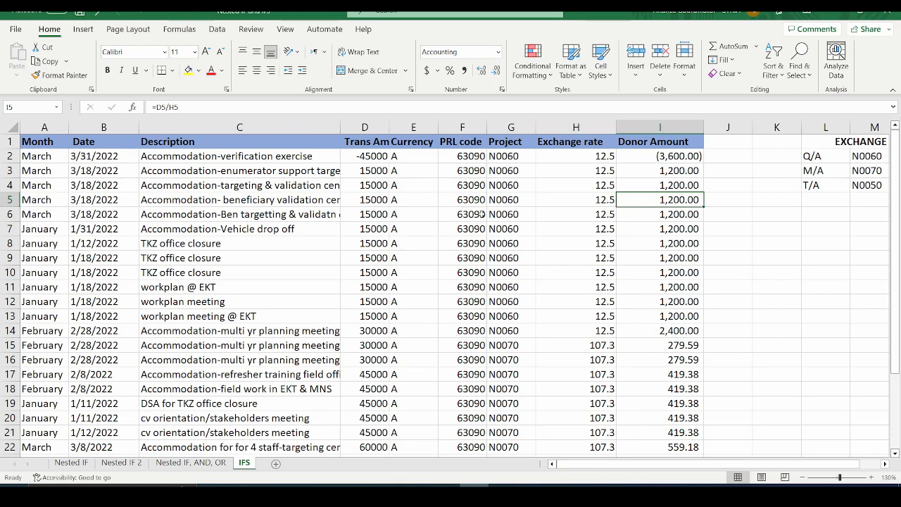
left_click(681, 254)
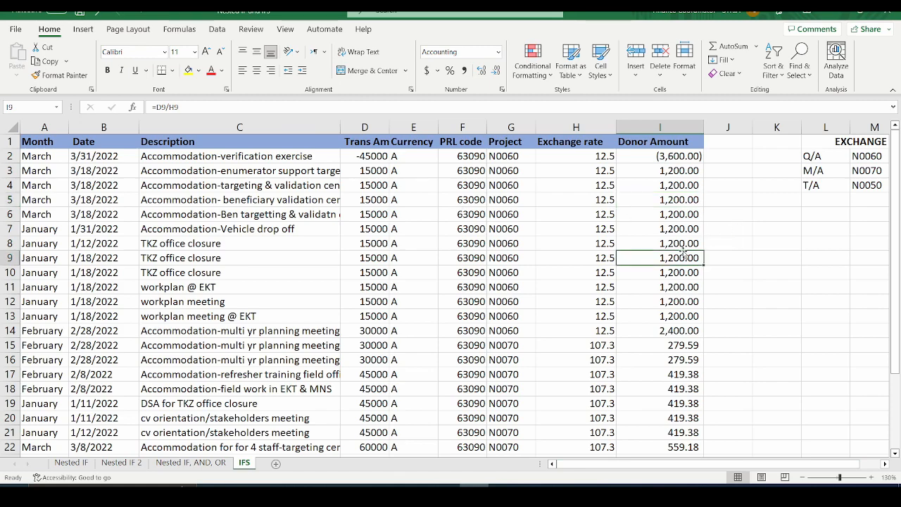
left_click(686, 243)
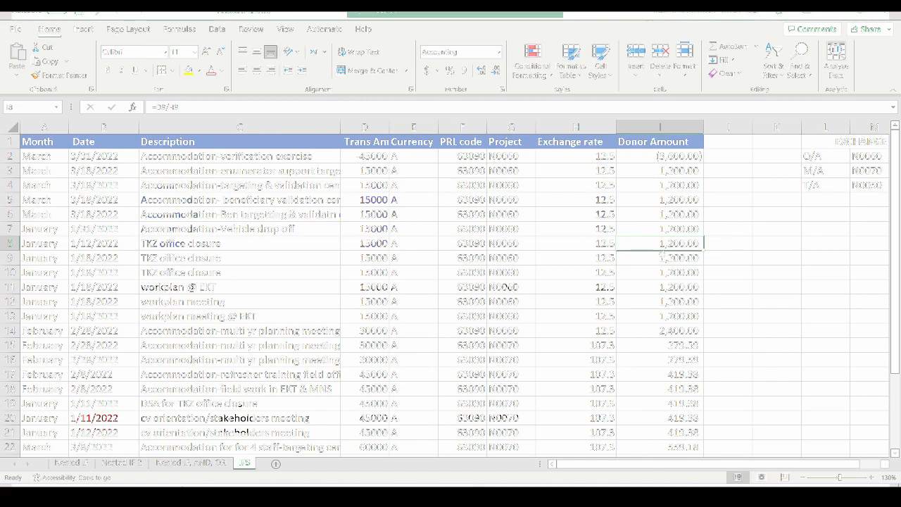